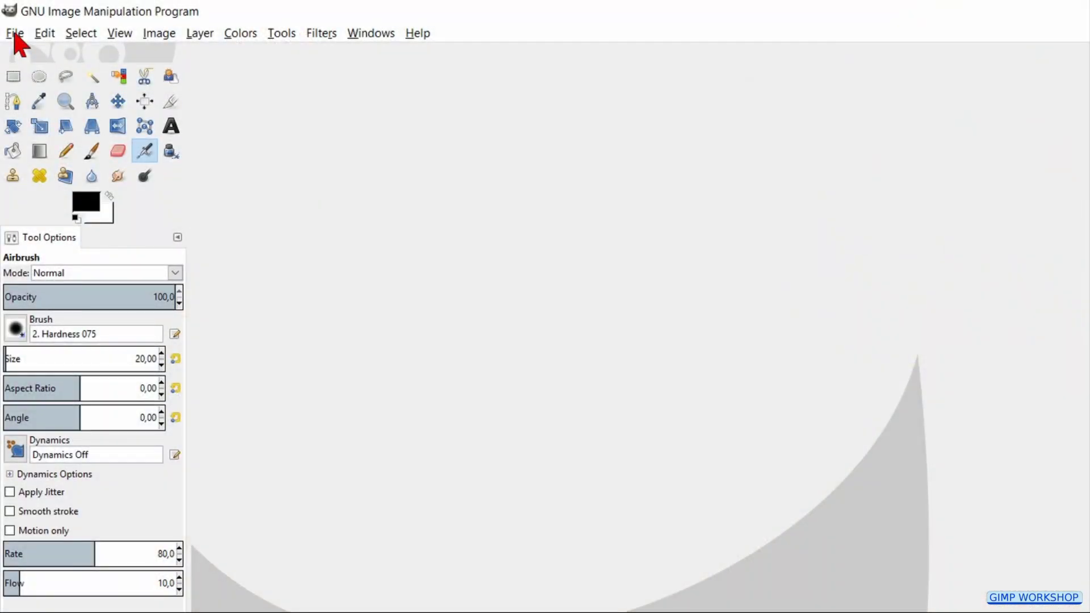
# Open the image 1 cats.jpg from the tu 69 select furry object folder
pyautogui.click(15, 33)
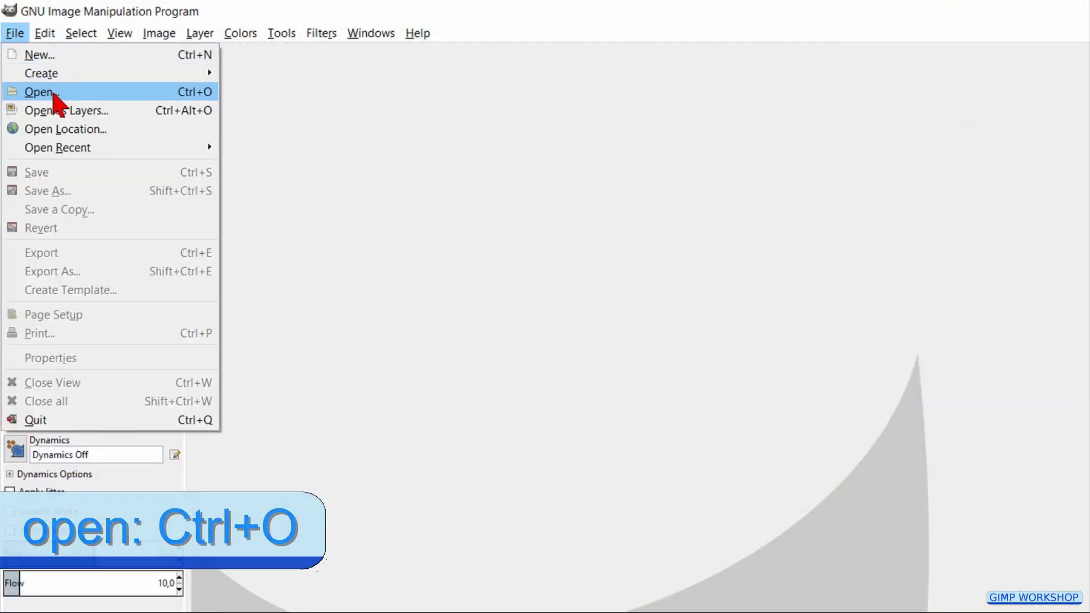
pyautogui.click(56, 99)
pyautogui.click(73, 354)
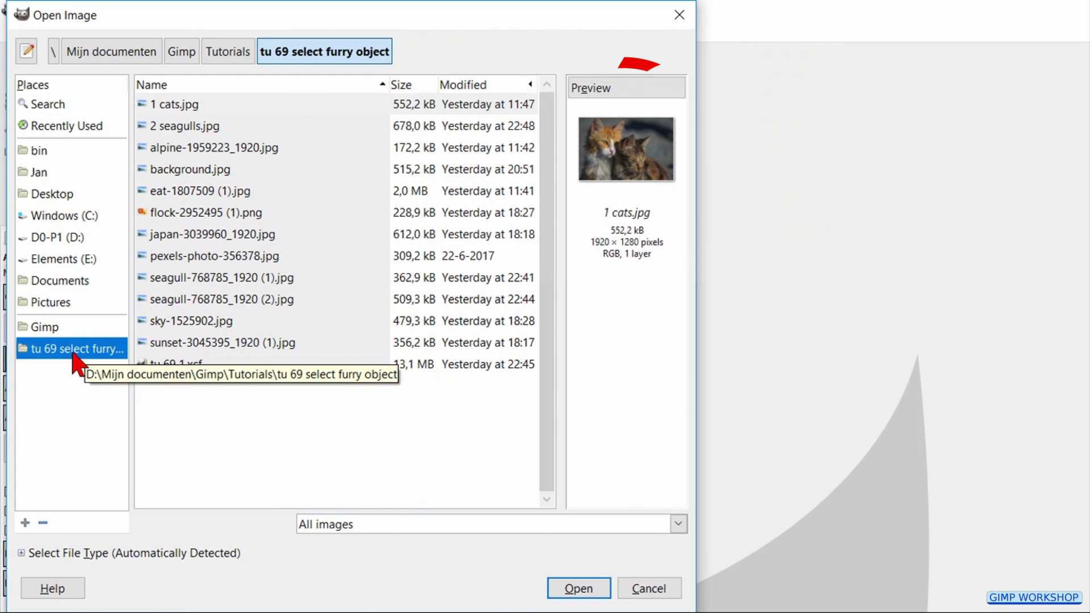
pyautogui.click(190, 104)
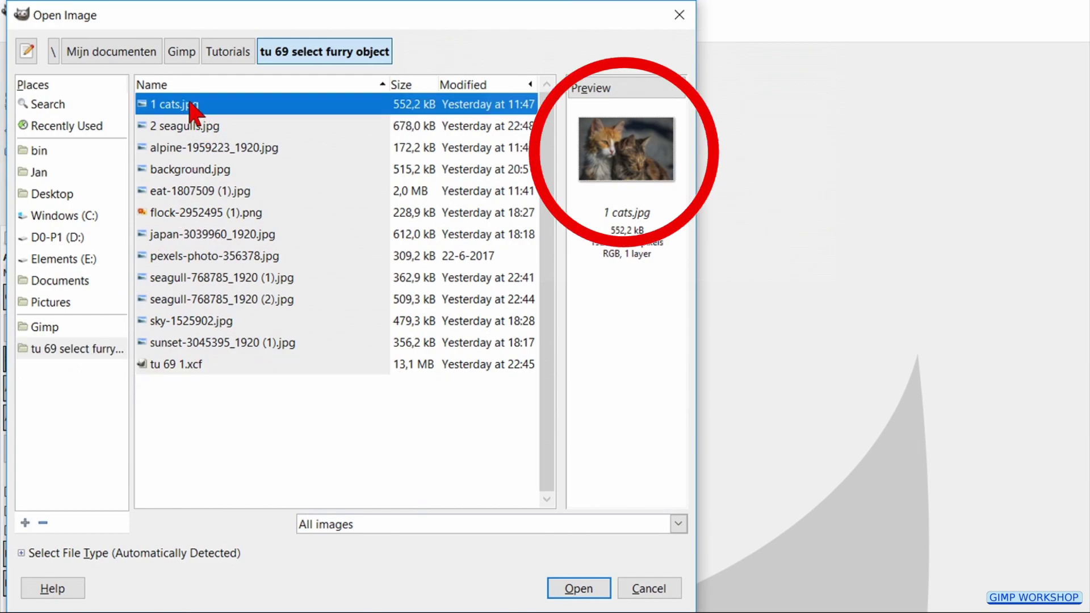
pyautogui.click(579, 589)
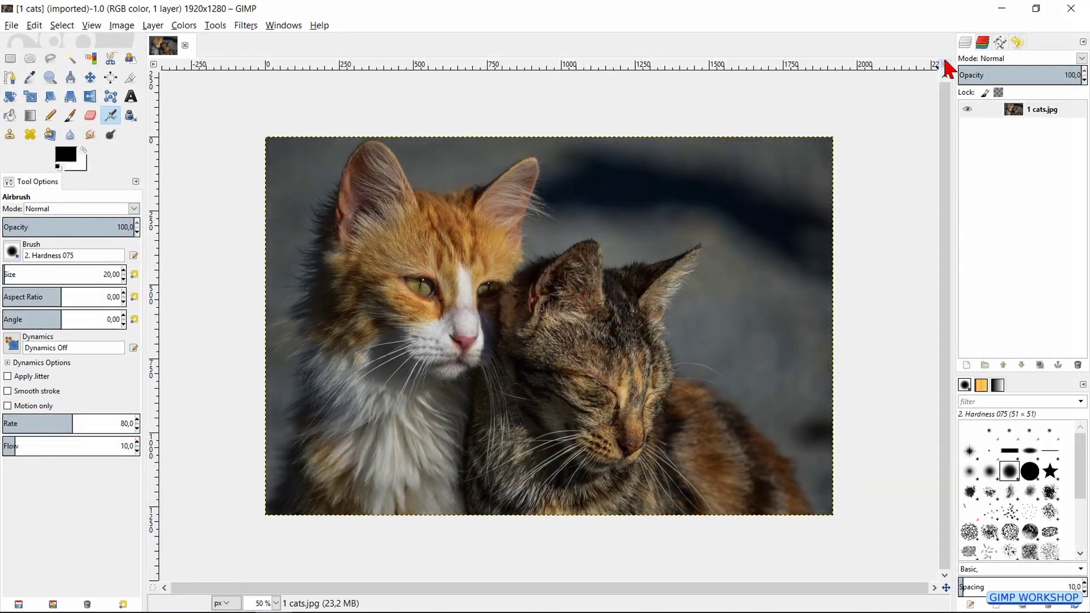
# Add an alpha channel to the 1 cats.jpg layer and duplicate the layer
pyautogui.click(623, 201)
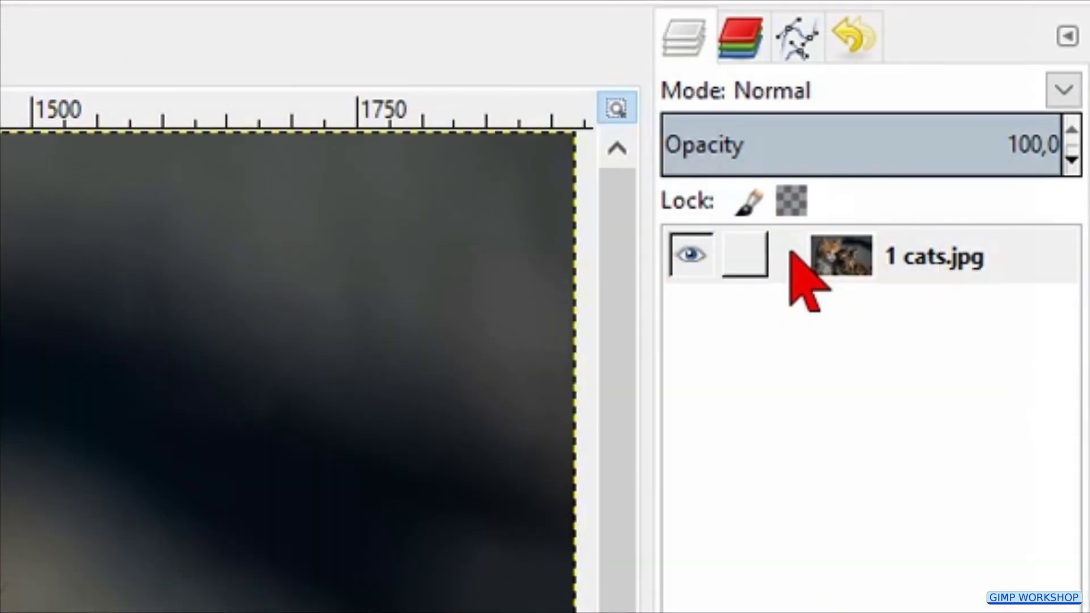
pyautogui.rightClick(795, 255)
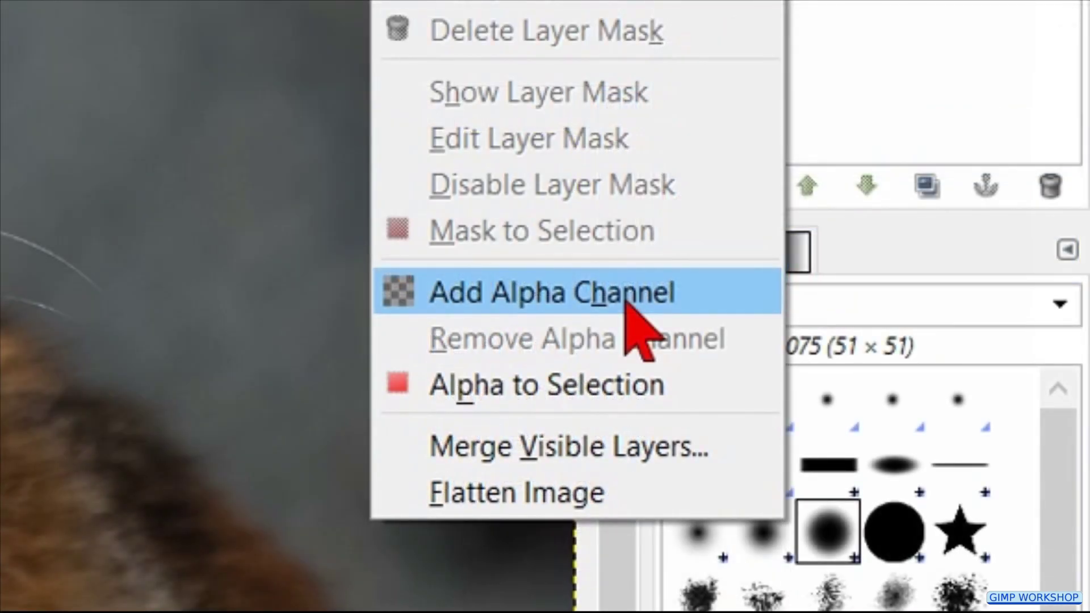
pyautogui.click(630, 307)
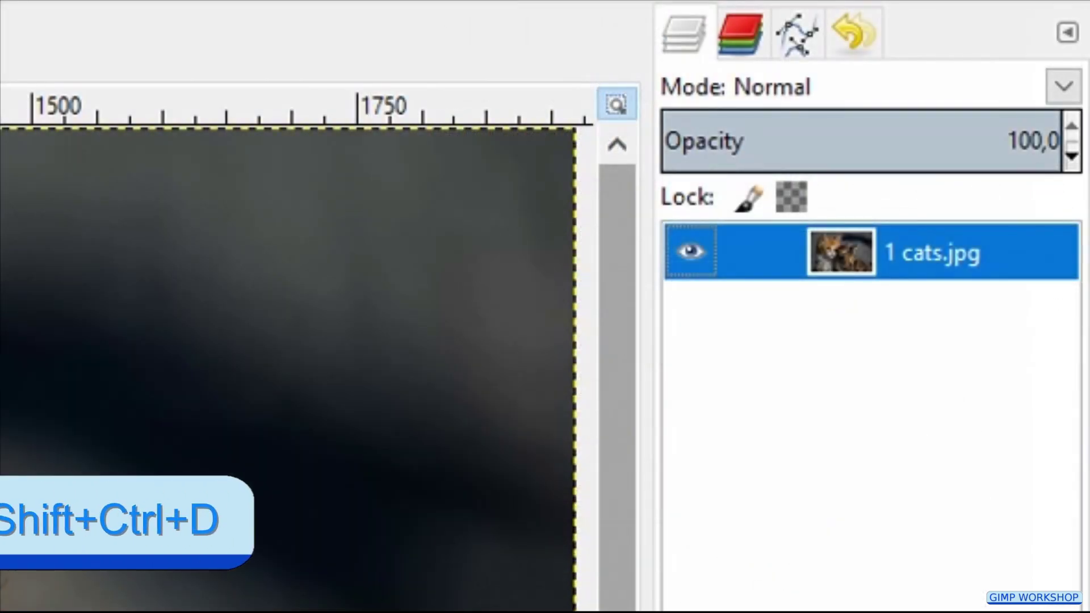
pyautogui.hotkey('ctrl', 'shift', 'd')
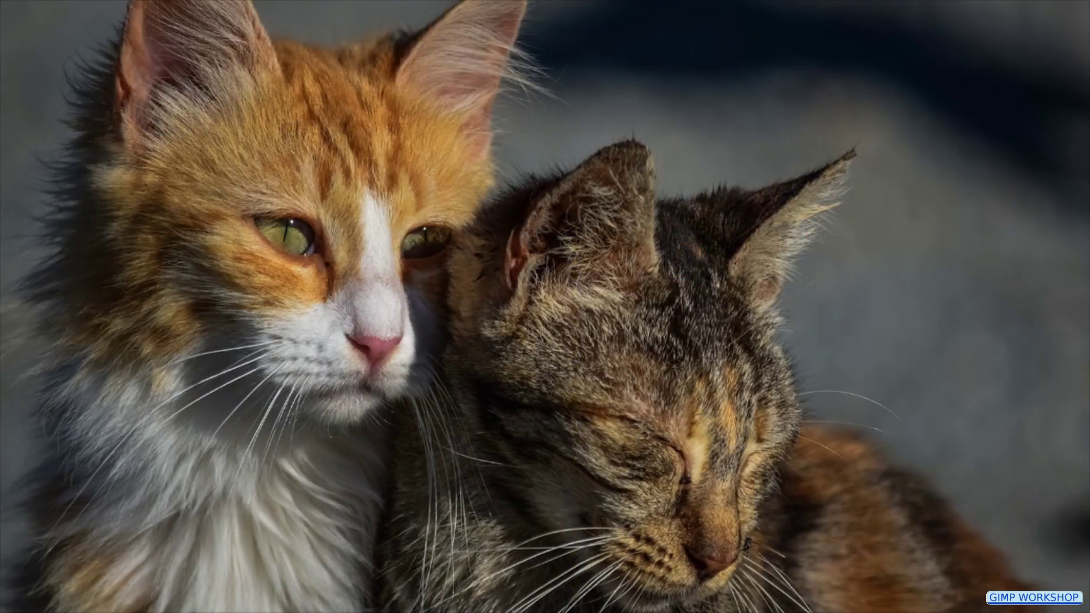
# Create a white-filled layer named white background and place it between the two cat layers
pyautogui.hotkey('shift', 'ctrl', 'n')
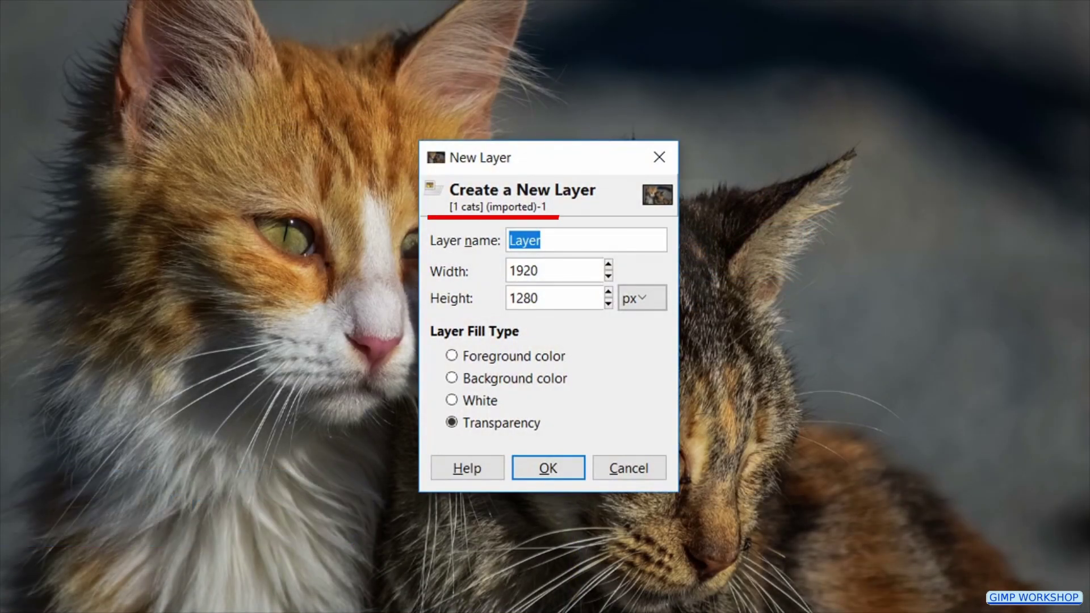
pyautogui.write('white background')
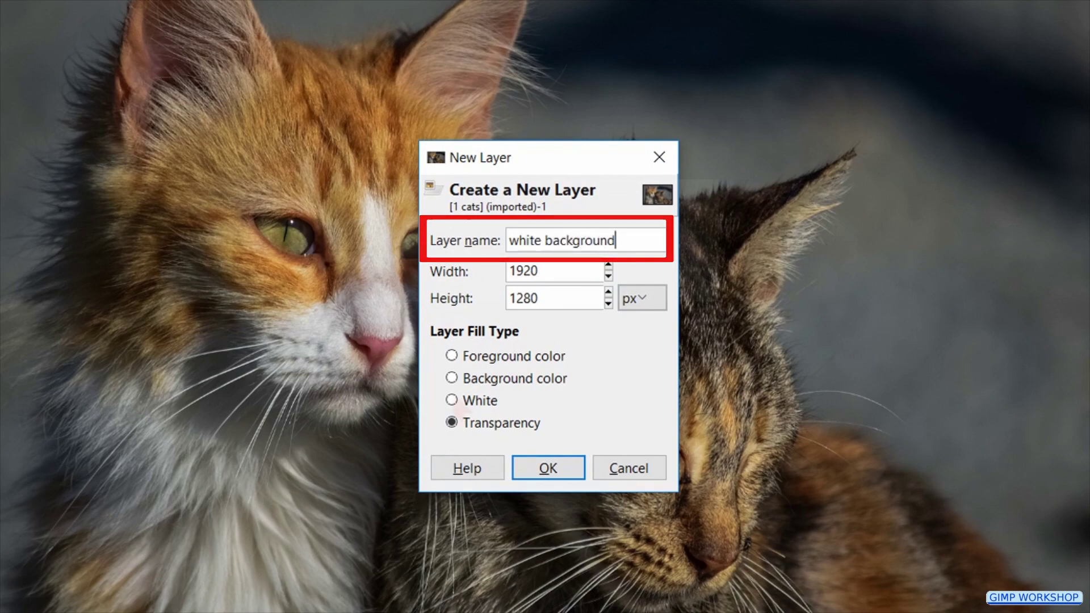
pyautogui.click(453, 399)
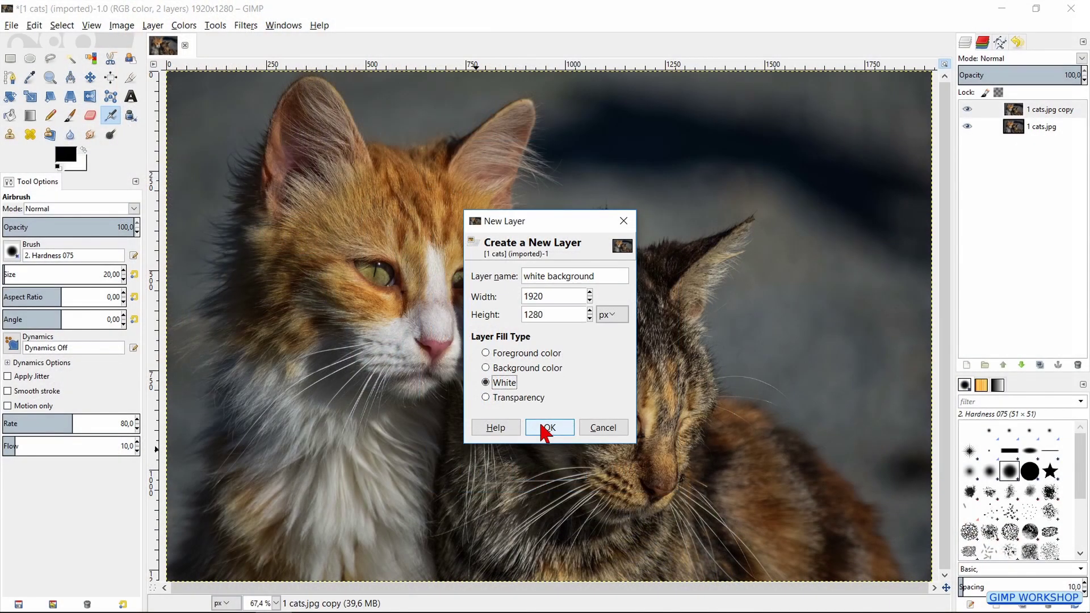
pyautogui.click(536, 466)
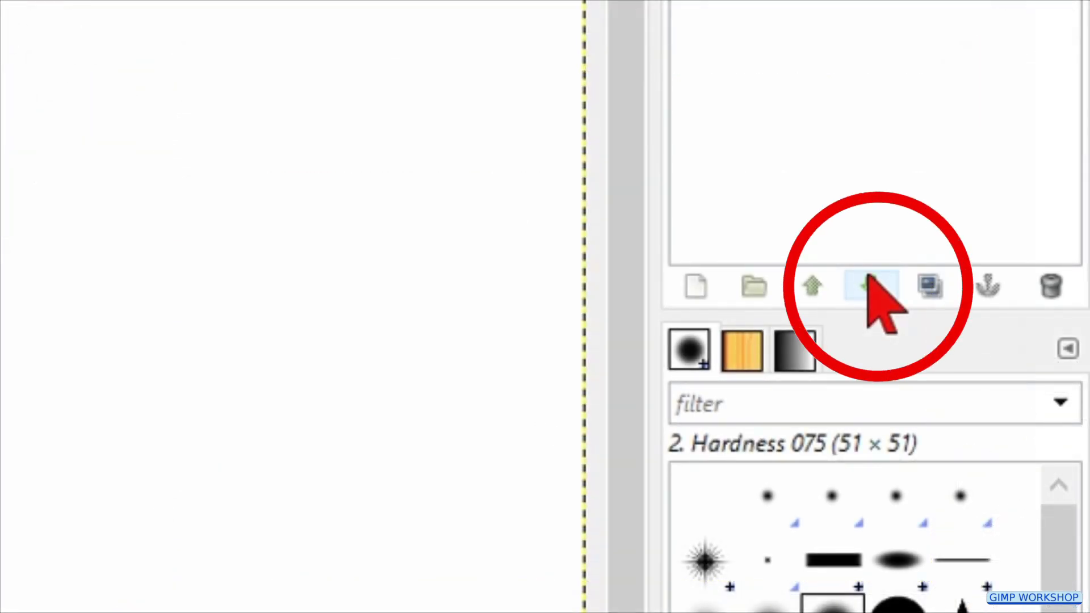
pyautogui.click(872, 285)
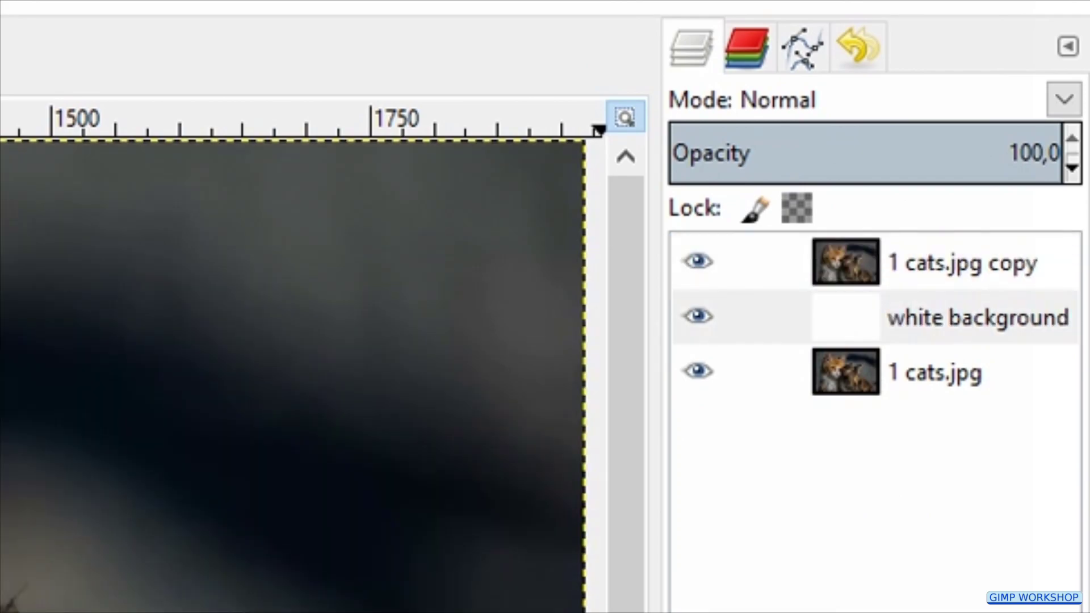
# On the 1 cats.jpg copy layer, start a Free Select outline over the tabby cat's left-hand ear and along its head
pyautogui.click(960, 250)
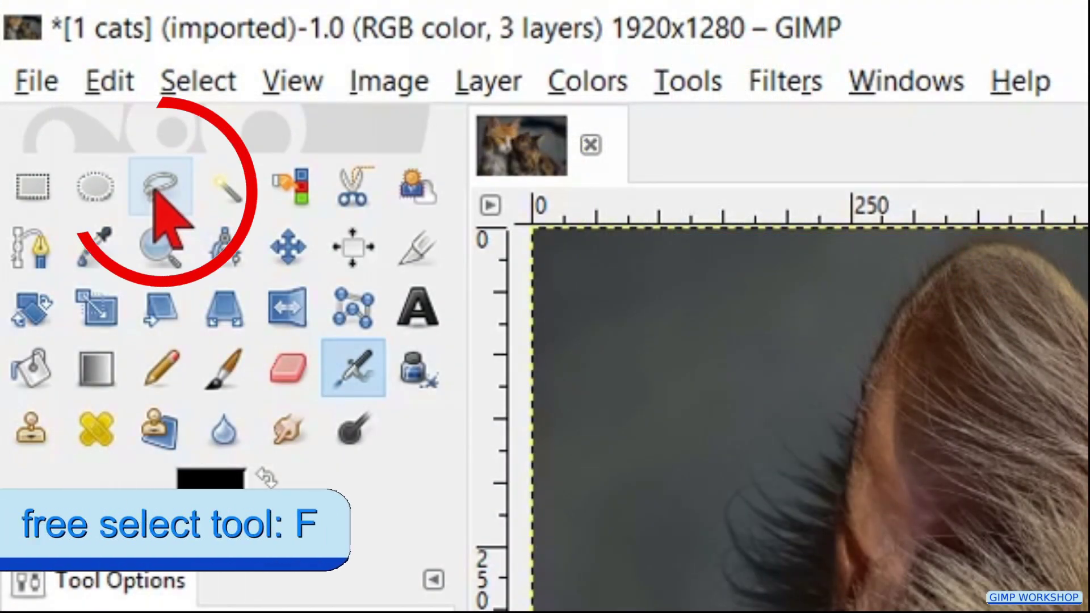
pyautogui.click(154, 192)
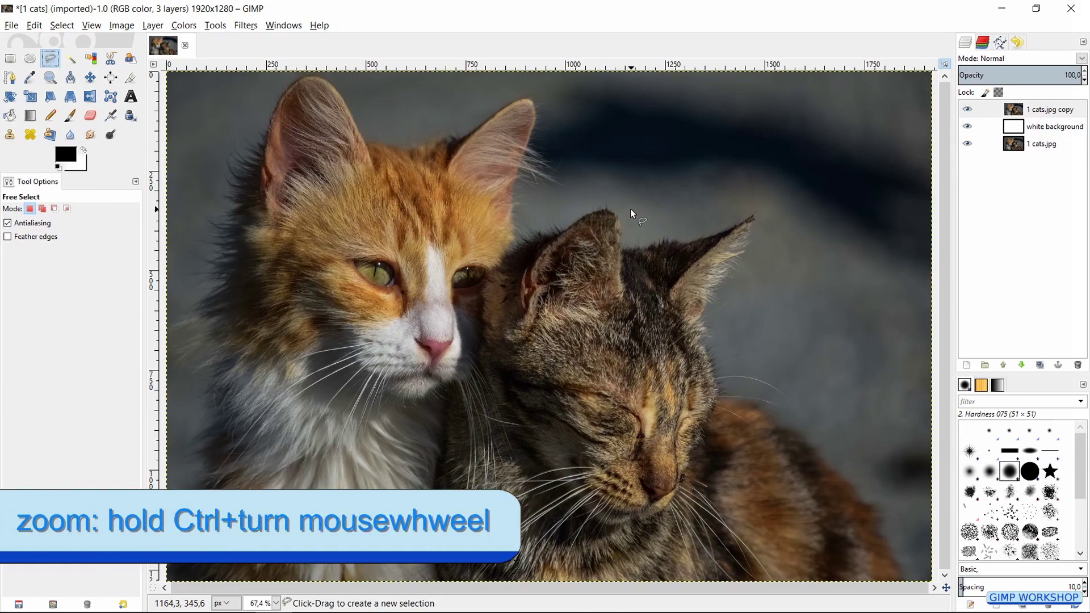
pyautogui.keyDown('ctrl'); pyautogui.scroll(2, 630, 209); pyautogui.keyUp('ctrl')
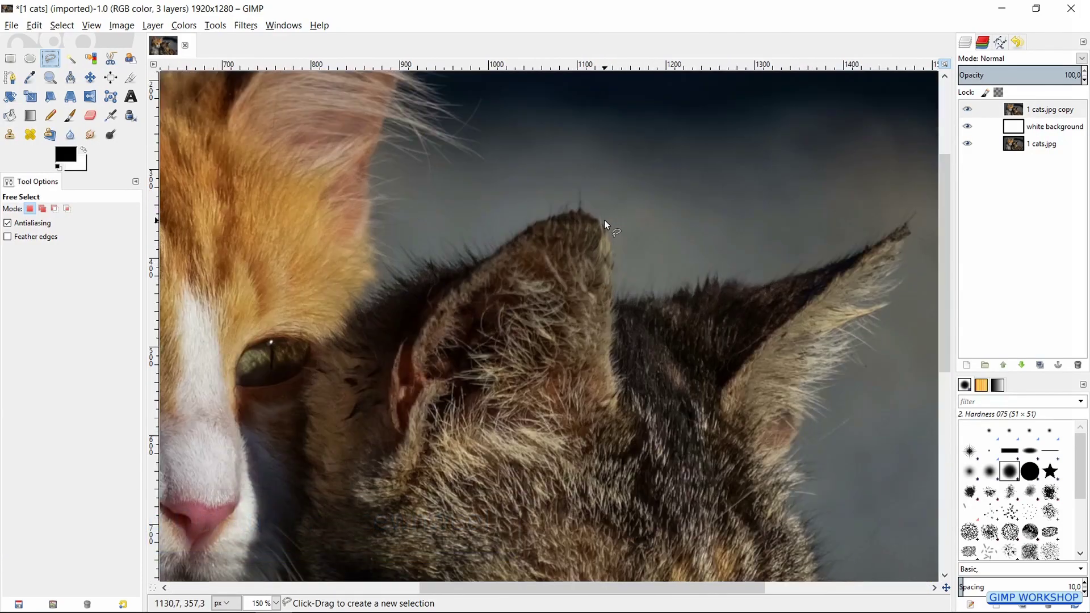
pyautogui.keyDown('ctrl'); pyautogui.scroll(3, 604, 220); pyautogui.keyUp('ctrl')
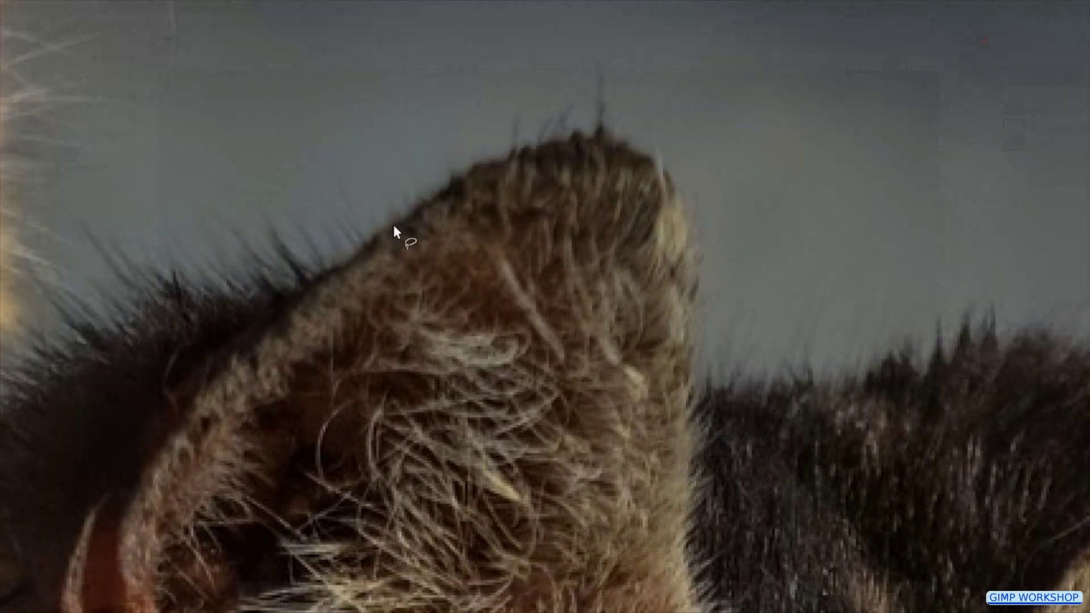
pyautogui.click(360, 261)
pyautogui.click(521, 162)
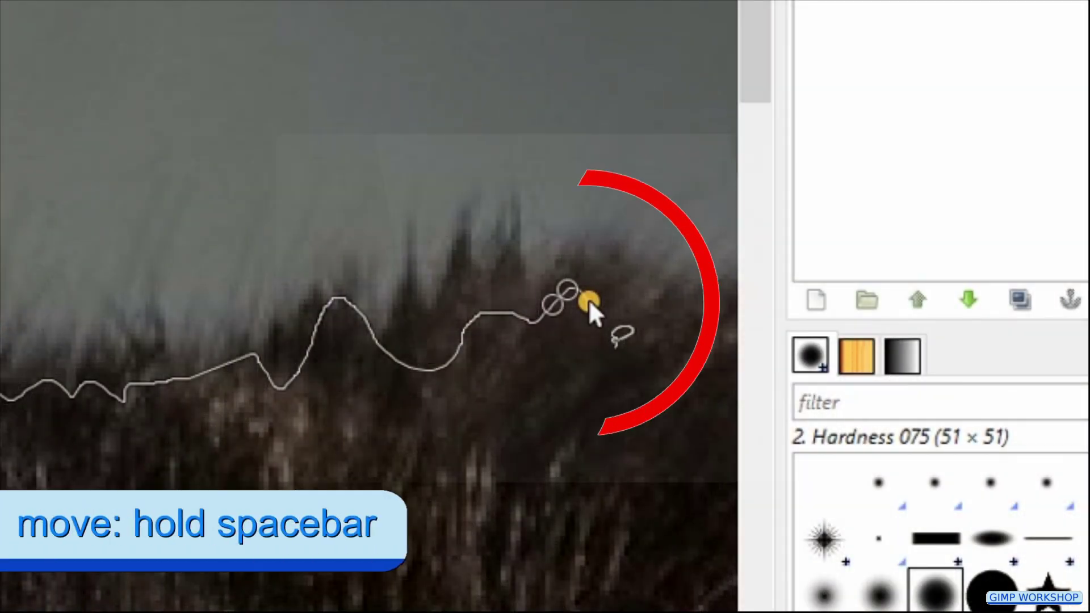
# Continue the outline along the upper edge of the tabby cat's right-hand ear to its tip, removing misplaced points on the way
pyautogui.press('space')
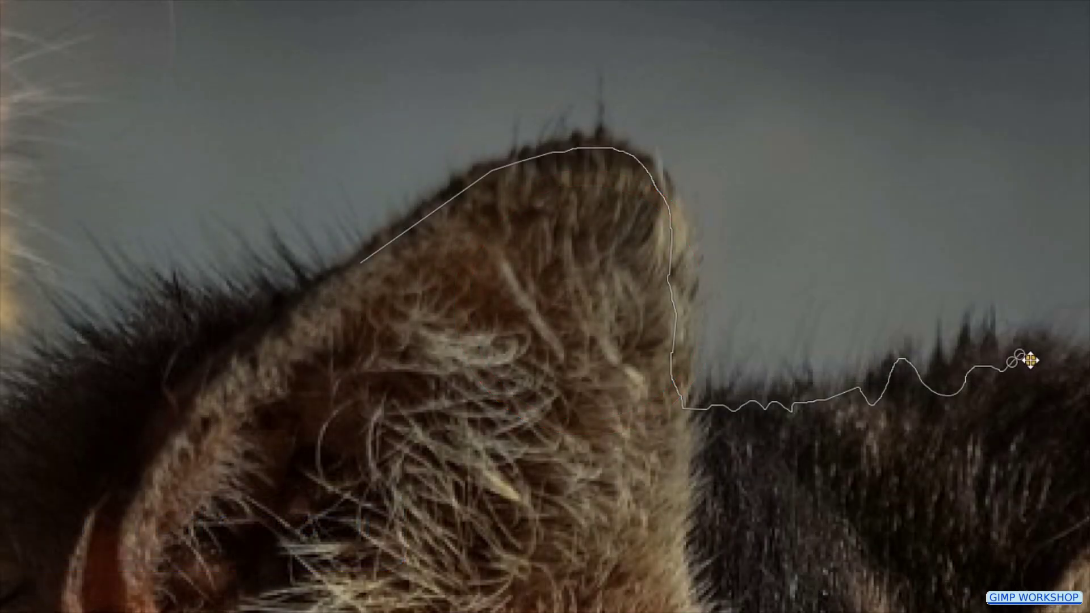
pyautogui.press('space')
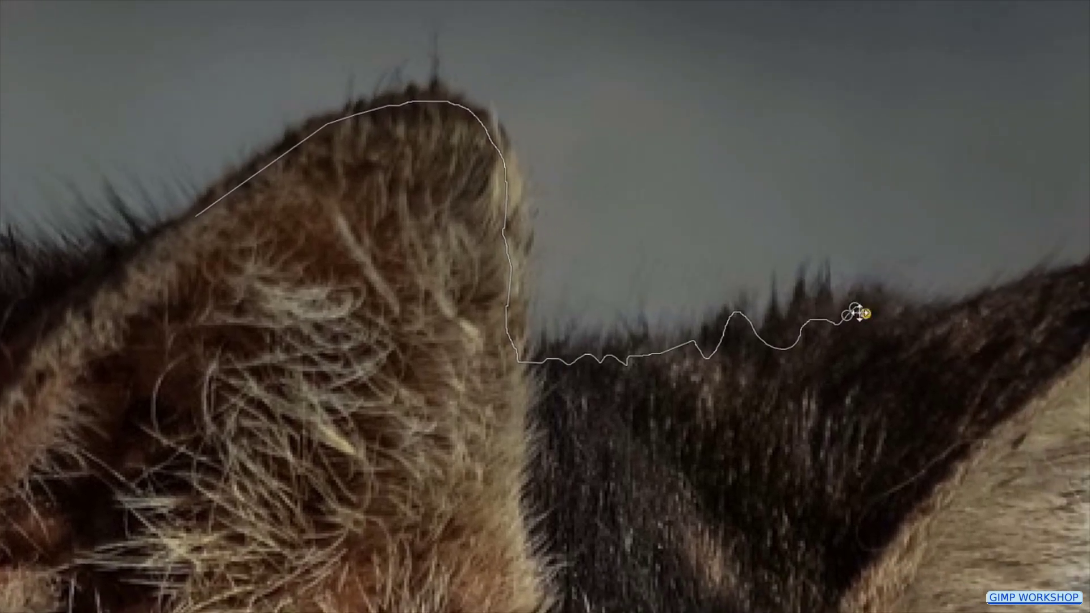
pyautogui.moveTo(859, 313); pyautogui.dragTo(404, 280)
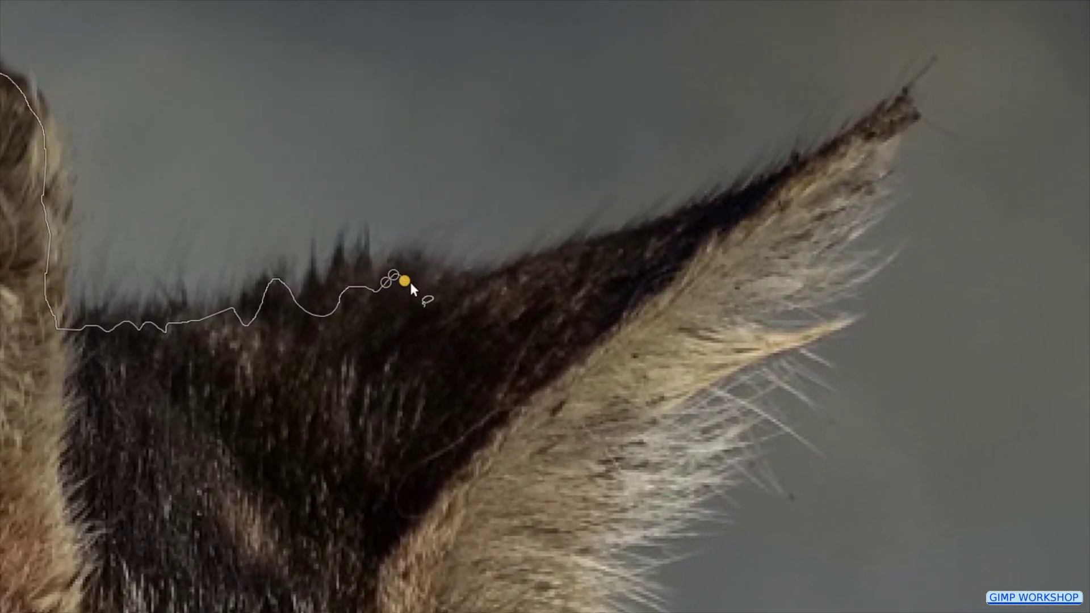
pyautogui.click(481, 278)
pyautogui.click(594, 250)
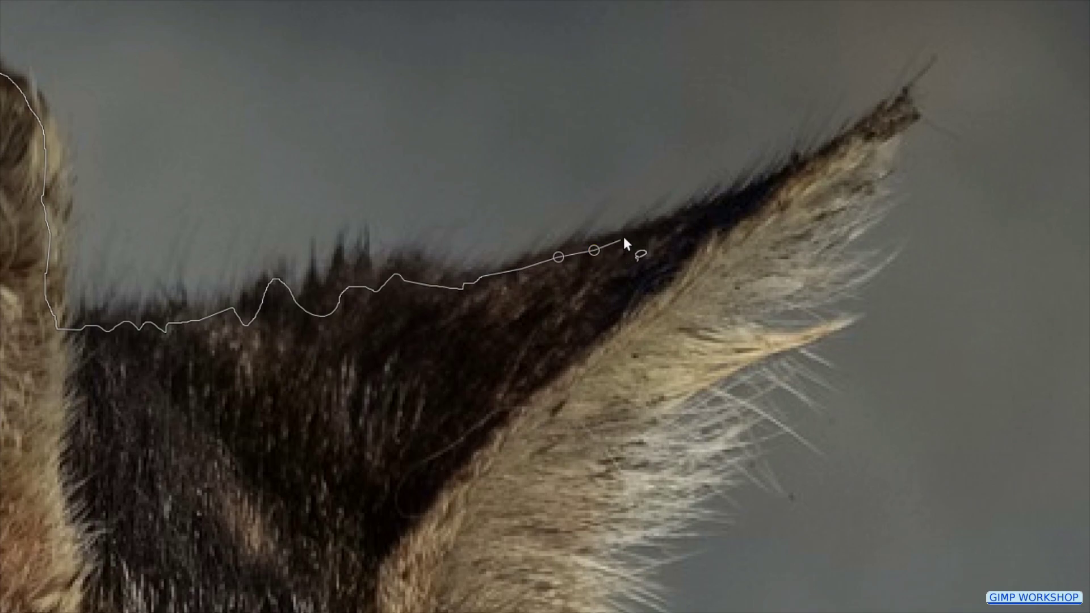
pyautogui.click(625, 236)
pyautogui.press('BackSpace')
pyautogui.press('BackSpace')
pyautogui.click(701, 211)
pyautogui.click(747, 192)
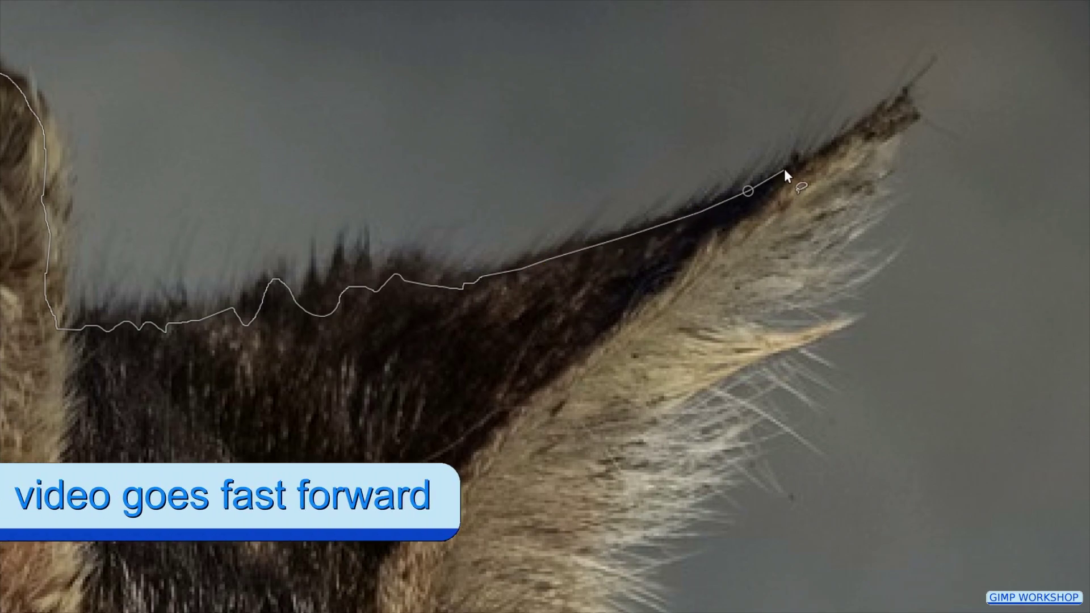
pyautogui.click(786, 169)
pyautogui.click(846, 138)
pyautogui.click(878, 115)
pyautogui.click(900, 103)
# Trace the outline from the tabby's ear tip down the furry ear edge to its cheek
pyautogui.moveTo(903, 120)
pyautogui.mouseDown()
pyautogui.moveTo(804, 267)
pyautogui.moveTo(650, 445)
pyautogui.moveTo(586, 575)
pyautogui.mouseUp()
pyautogui.press('space')
pyautogui.moveTo(784, 5); pyautogui.dragTo(776, 140)
pyautogui.moveTo(792, 240); pyautogui.dragTo(778, 371)
pyautogui.press('space')
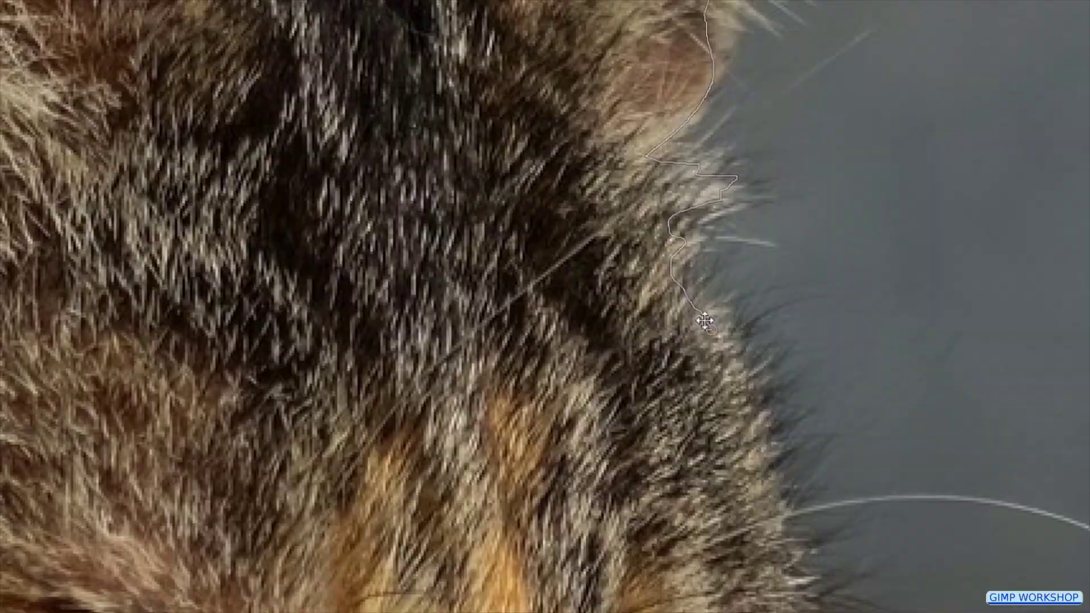
# Carry the outline around the rest of the cats and up the orange cat's outer fur, following the tufts to its left-hand ear
pyautogui.moveTo(504, 123); pyautogui.dragTo(595, 444)
pyautogui.press('space')
pyautogui.moveTo(256, 38)
pyautogui.mouseDown()
pyautogui.moveTo(600, 219)
pyautogui.moveTo(265, 95)
pyautogui.moveTo(409, 261)
pyautogui.moveTo(635, 477)
pyautogui.moveTo(750, 98)
pyautogui.moveTo(789, 237)
pyautogui.moveTo(861, 414)
pyautogui.moveTo(1084, 369)
pyautogui.moveTo(1086, 339)
pyautogui.moveTo(983, 413)
pyautogui.moveTo(596, 535)
pyautogui.moveTo(460, 514)
pyautogui.moveTo(562, 295)
pyautogui.moveTo(622, 111)
pyautogui.moveTo(260, 383)
pyautogui.moveTo(285, 204)
pyautogui.moveTo(339, 67)
pyautogui.moveTo(385, 324)
pyautogui.moveTo(285, 227)
pyautogui.moveTo(505, 405)
pyautogui.moveTo(547, 332)
pyautogui.mouseUp()
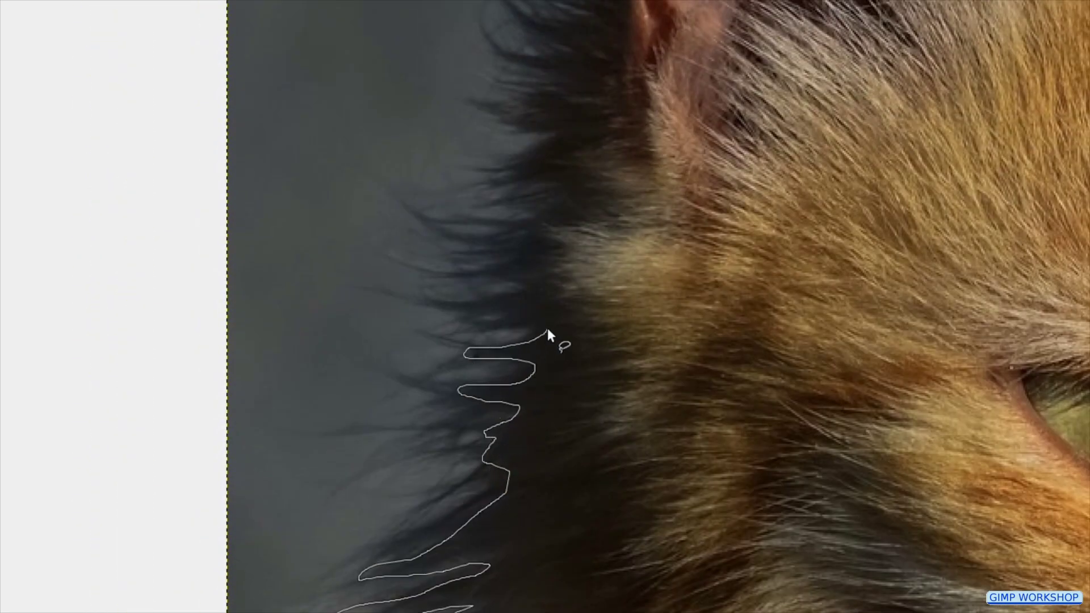
pyautogui.moveTo(478, 243)
pyautogui.mouseDown()
pyautogui.moveTo(567, 144)
pyautogui.moveTo(533, 380)
pyautogui.mouseUp()
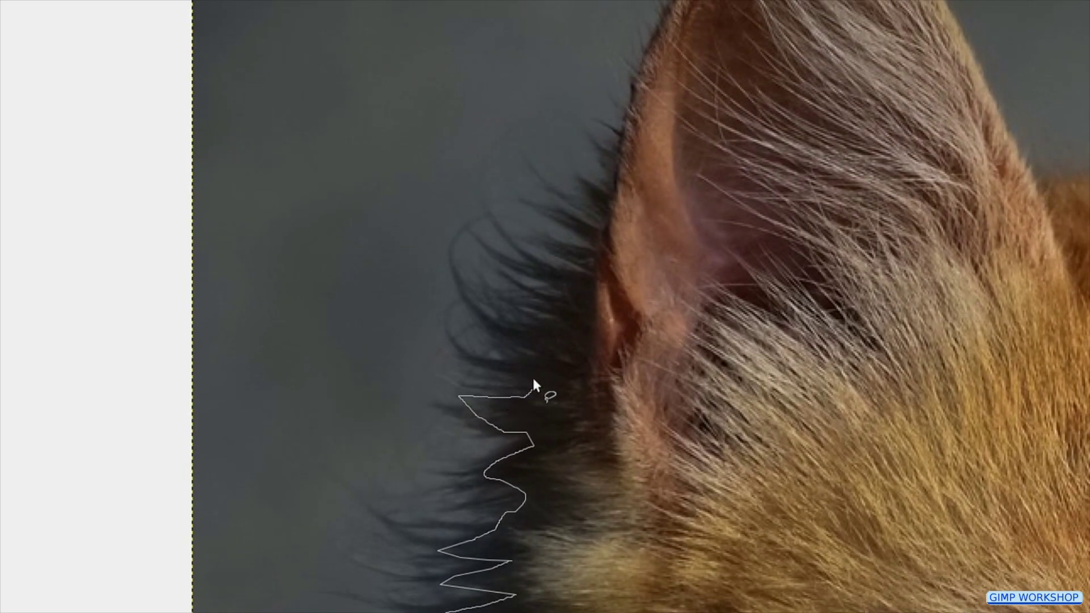
pyautogui.moveTo(566, 305)
pyautogui.mouseDown()
pyautogui.moveTo(602, 325)
pyautogui.moveTo(470, 391)
pyautogui.moveTo(444, 324)
pyautogui.mouseUp()
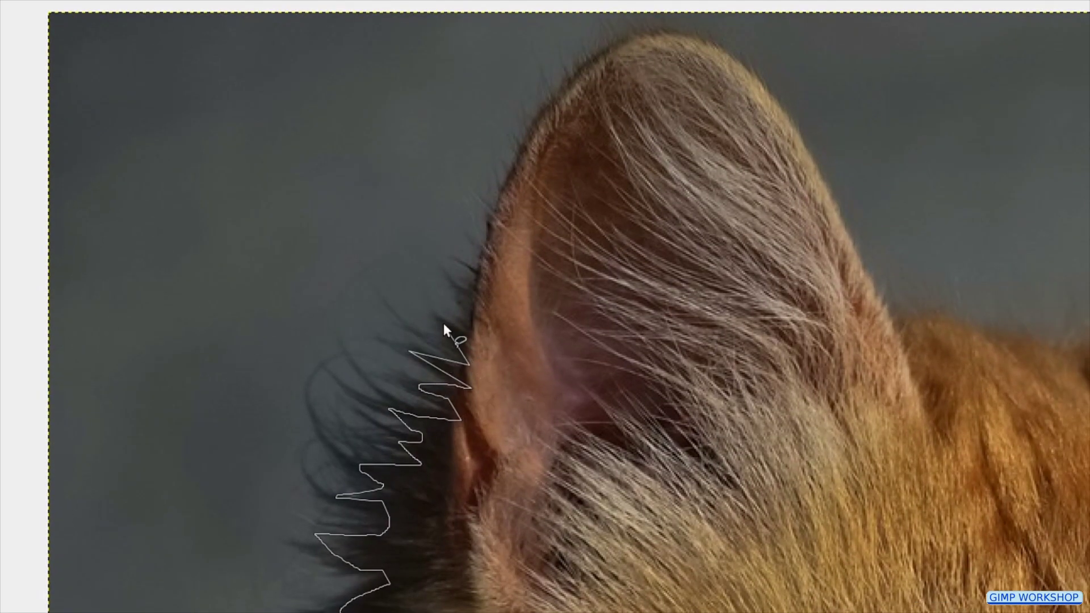
# Place outline points up the outer edge of the orange cat's left-hand ear
pyautogui.click(468, 295)
pyautogui.click(476, 288)
pyautogui.click(483, 262)
pyautogui.click(489, 216)
pyautogui.scroll(1, 489, 215)
pyautogui.click(409, 325)
pyautogui.click(437, 272)
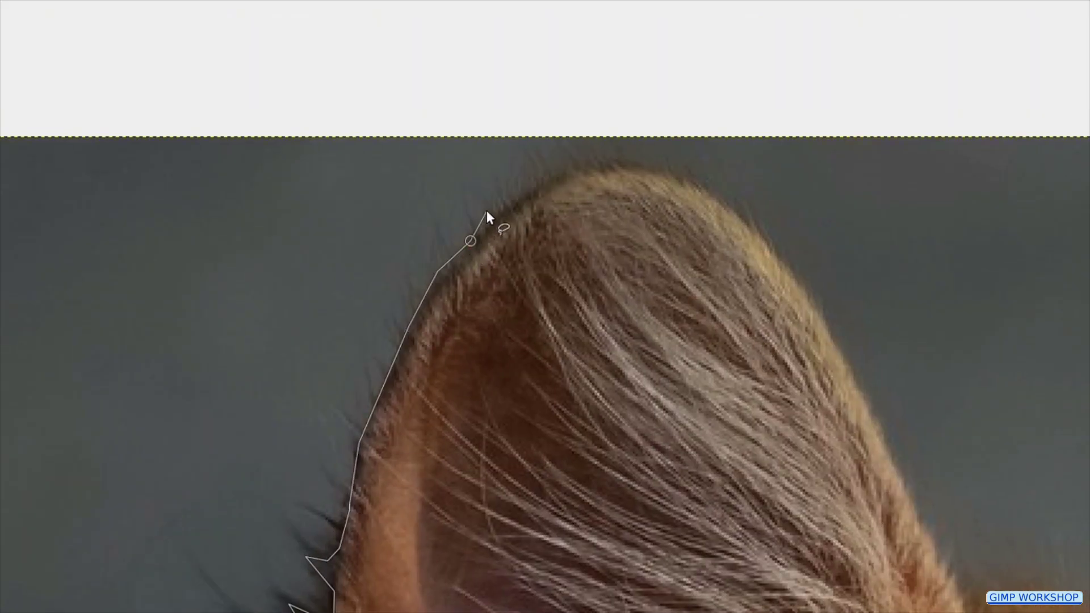
# Extend the outline over the tip of the orange cat's left-hand ear and down its inner edge toward the head
pyautogui.click(499, 208)
pyautogui.click(655, 173)
pyautogui.click(721, 202)
pyautogui.click(772, 251)
pyautogui.click(821, 315)
pyautogui.moveTo(822, 317); pyautogui.dragTo(407, 267)
pyautogui.click(471, 402)
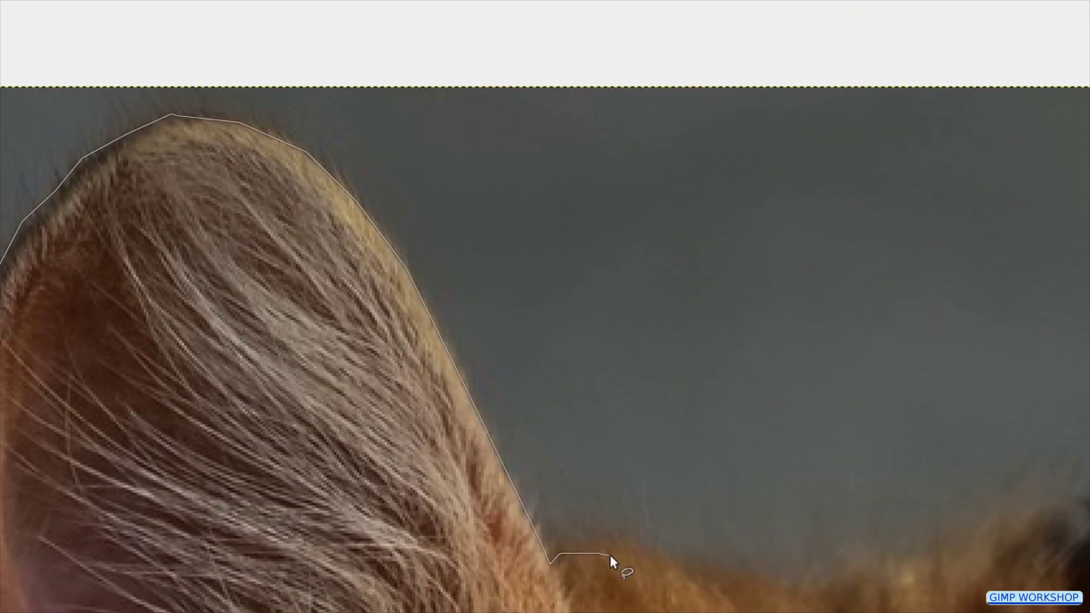
# Trace the fur across the top of the orange cat's head between its ears, removing a misplaced point
pyautogui.scroll(1, 786, 597)
pyautogui.moveTo(610, 554)
pyautogui.mouseDown()
pyautogui.moveTo(786, 598)
pyautogui.moveTo(315, 240)
pyautogui.moveTo(574, 185)
pyautogui.mouseUp()
pyautogui.scroll(-2, 794, 597)
pyautogui.press('BackSpace')
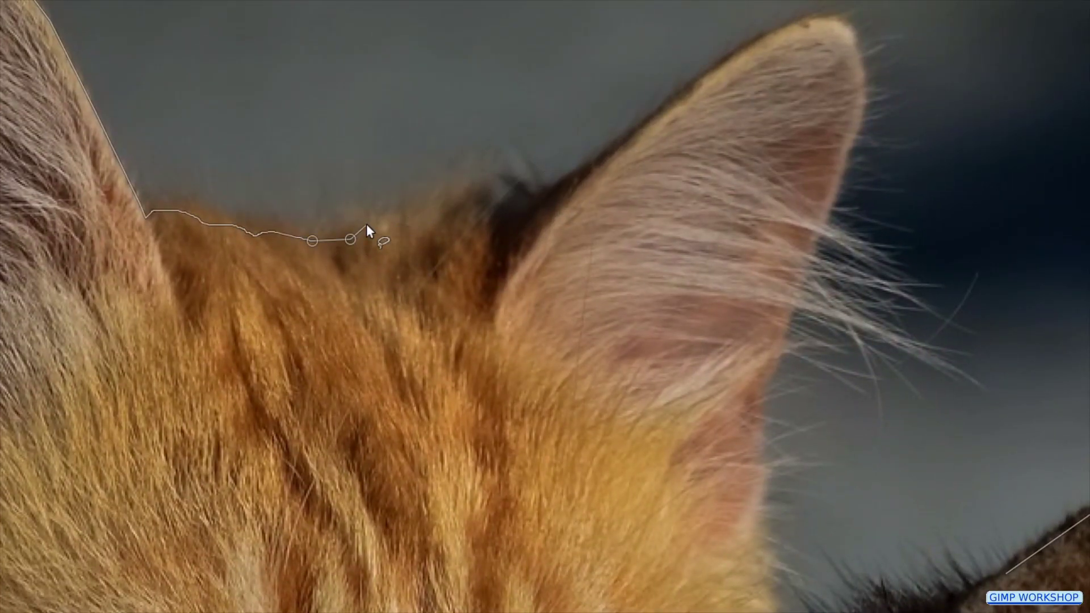
pyautogui.moveTo(373, 226); pyautogui.dragTo(497, 202)
pyautogui.click(558, 180)
# Place outline points up the inner edge of the orange cat's right-hand ear and around its tip
pyautogui.moveTo(558, 180); pyautogui.dragTo(396, 355)
pyautogui.click(469, 306)
pyautogui.click(520, 265)
pyautogui.click(557, 232)
pyautogui.click(591, 216)
pyautogui.click(621, 200)
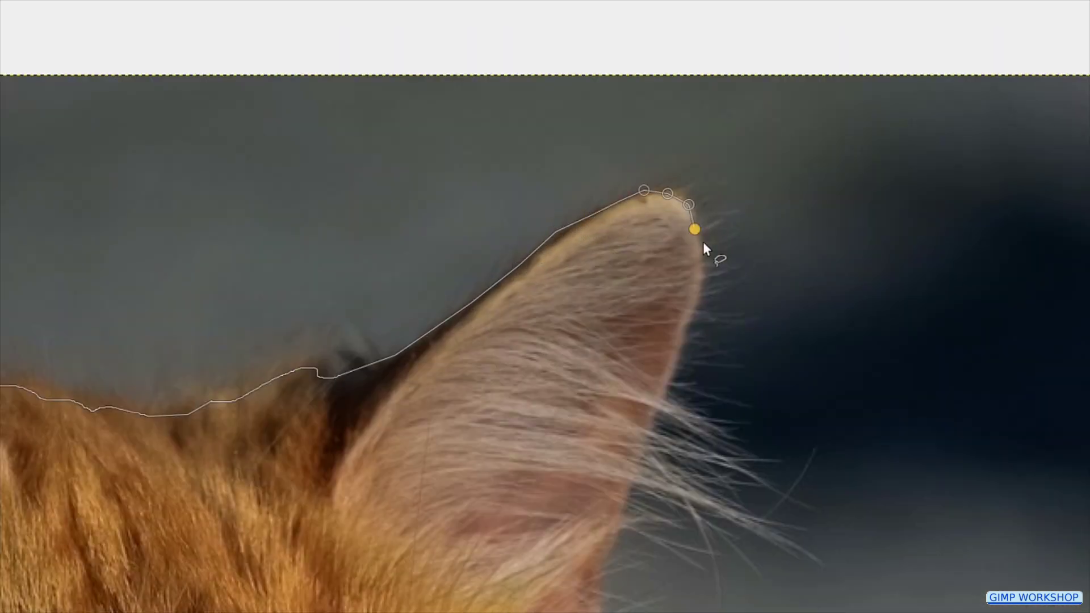
# Outline the long hair strands sticking out from the orange cat's right-hand ear with zigzag points
pyautogui.click(715, 426)
pyautogui.click(658, 413)
pyautogui.click(719, 455)
pyautogui.click(693, 471)
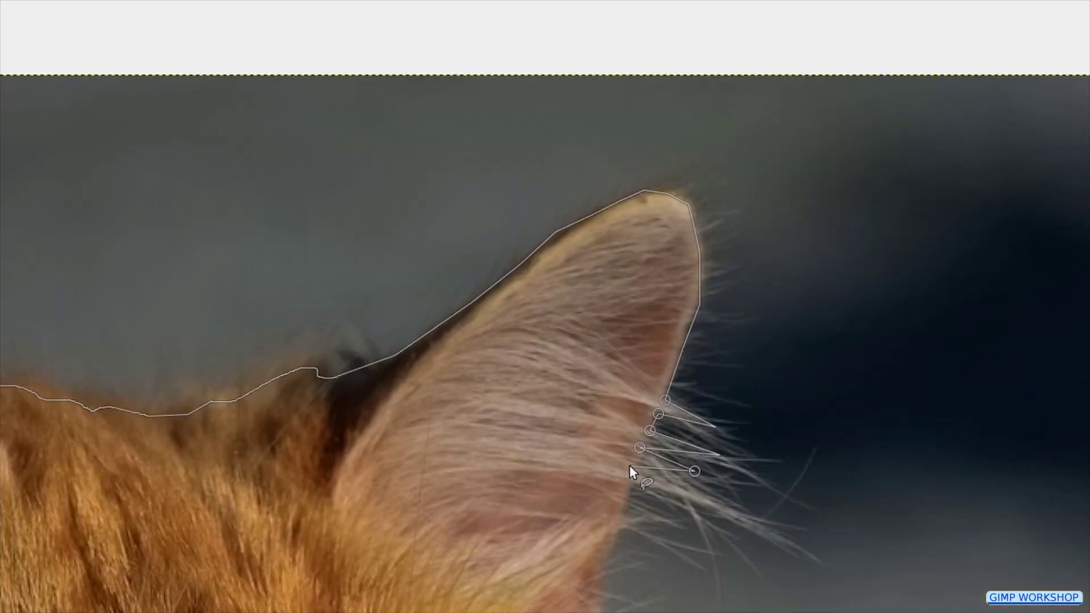
pyautogui.click(630, 465)
pyautogui.click(735, 509)
# Trace down the orange cat's ear and head, follow the tabby's fur to the starting point, and close the outline into a selection
pyautogui.moveTo(620, 495); pyautogui.dragTo(592, 570)
pyautogui.moveTo(579, 550); pyautogui.dragTo(369, 108)
pyautogui.moveTo(382, 128); pyautogui.dragTo(377, 234)
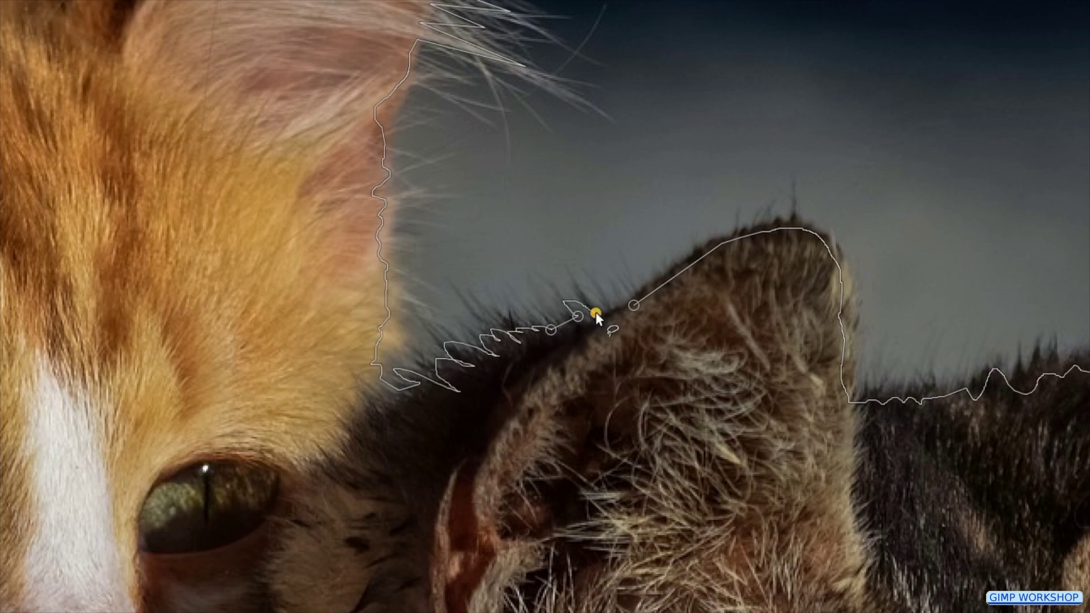
pyautogui.click(630, 306)
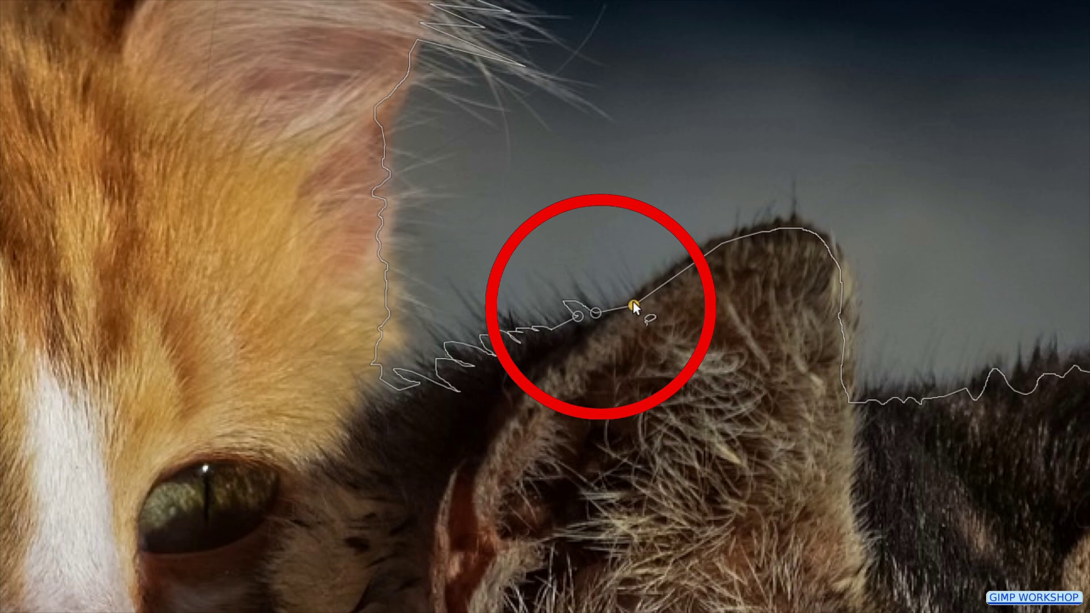
pyautogui.press('Return')
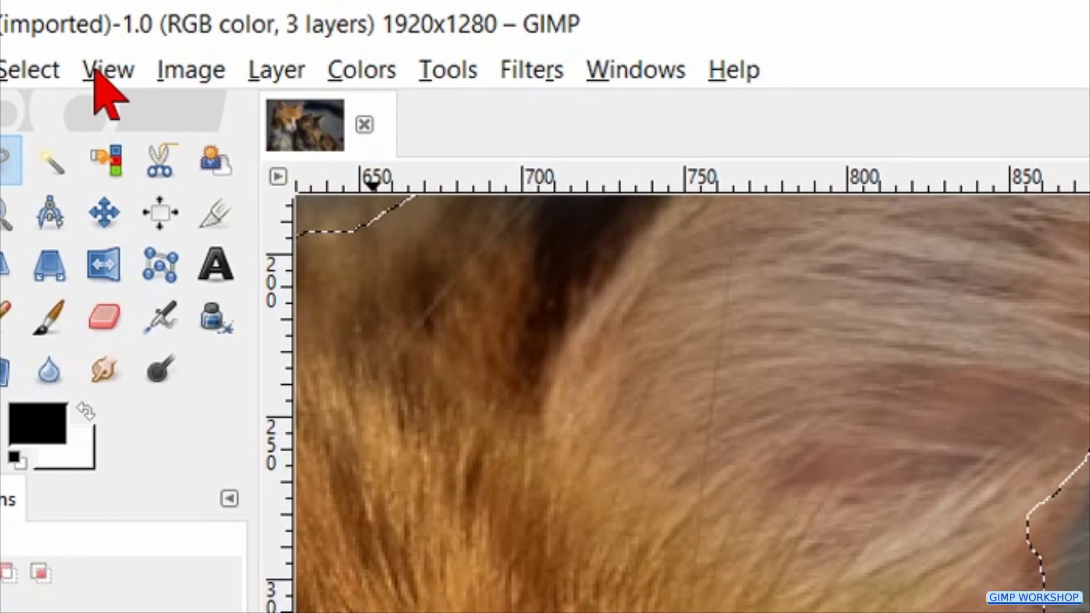
# Invert the selection so that it covers the background around the two cats
pyautogui.click(96, 70)
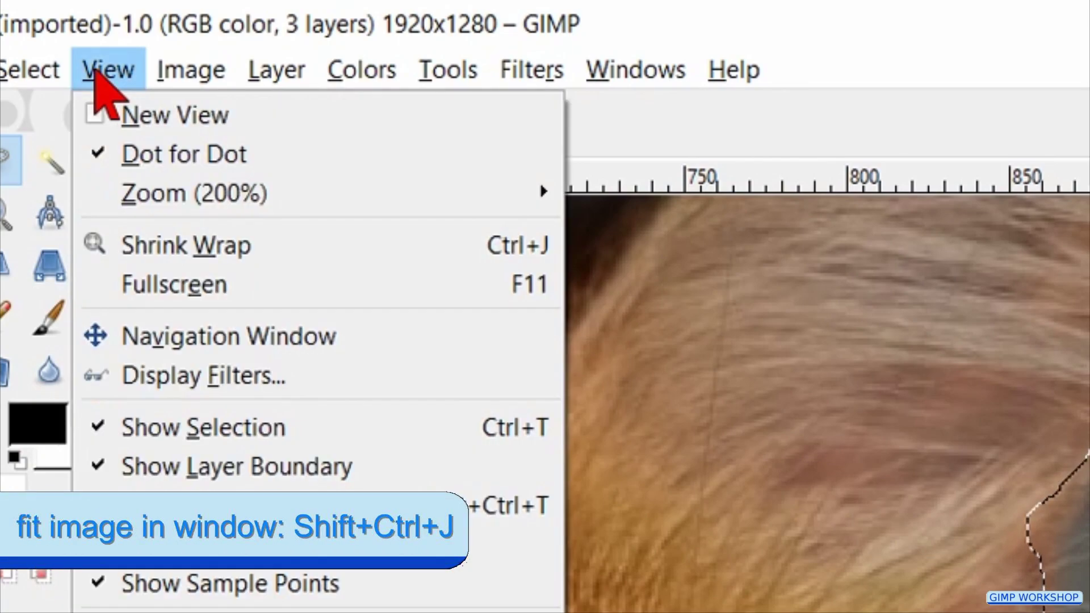
pyautogui.moveTo(537, 195)
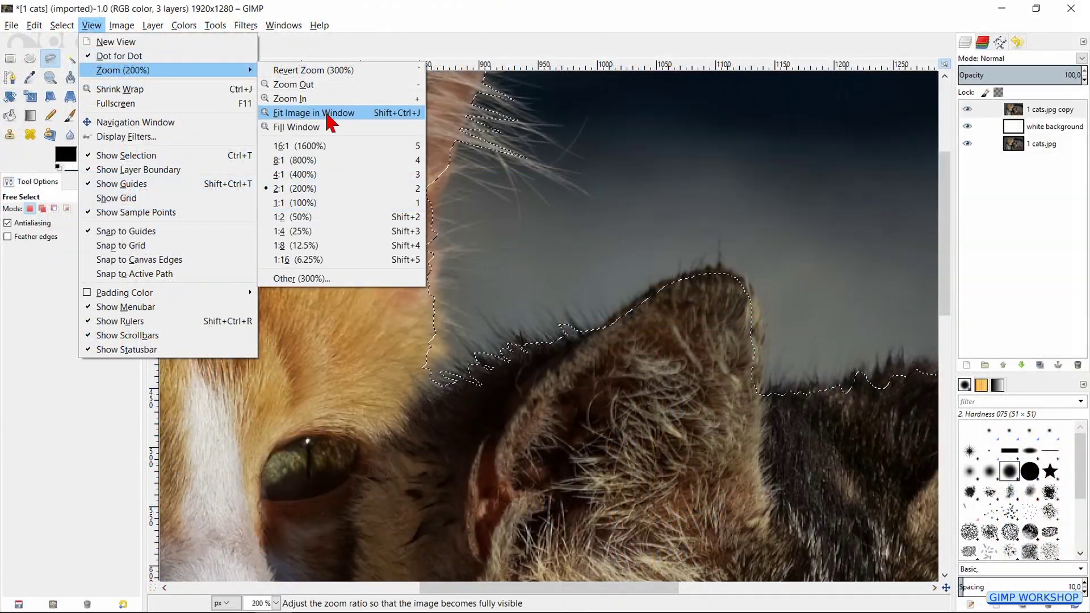
pyautogui.click(328, 115)
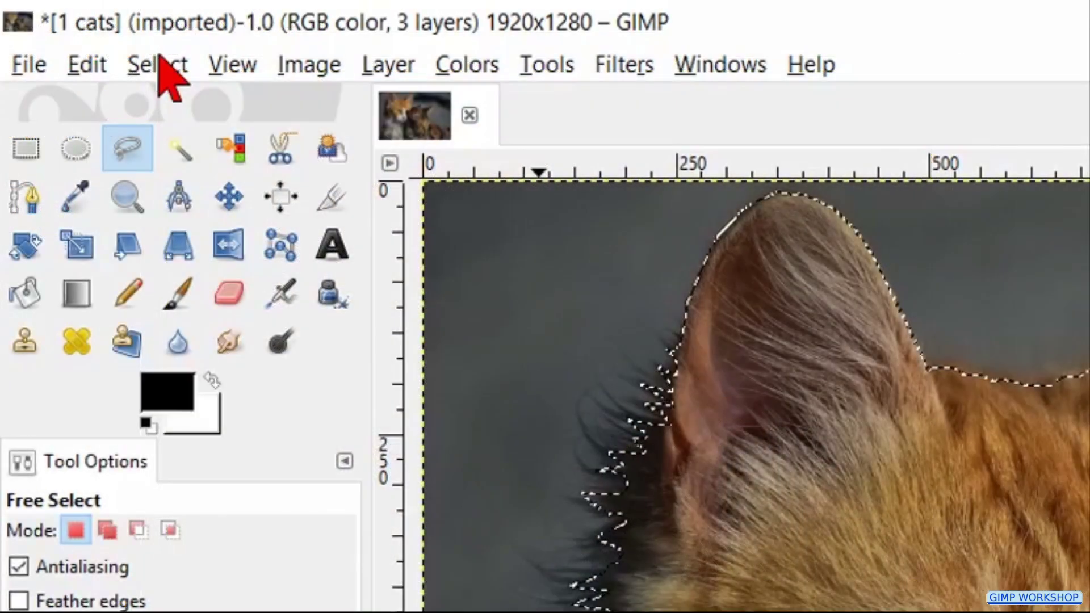
pyautogui.click(161, 63)
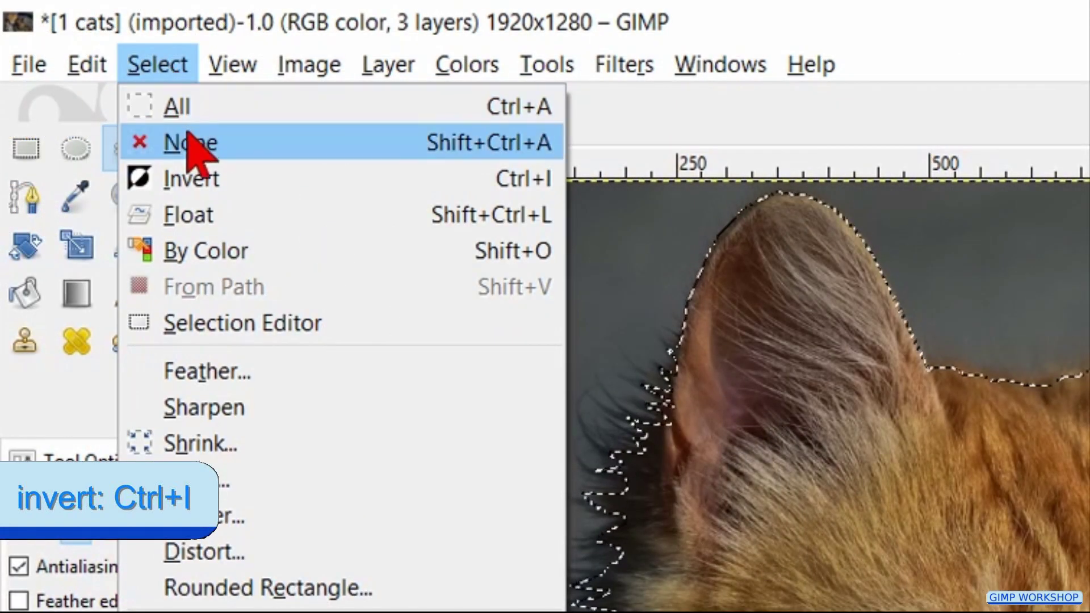
pyautogui.click(202, 178)
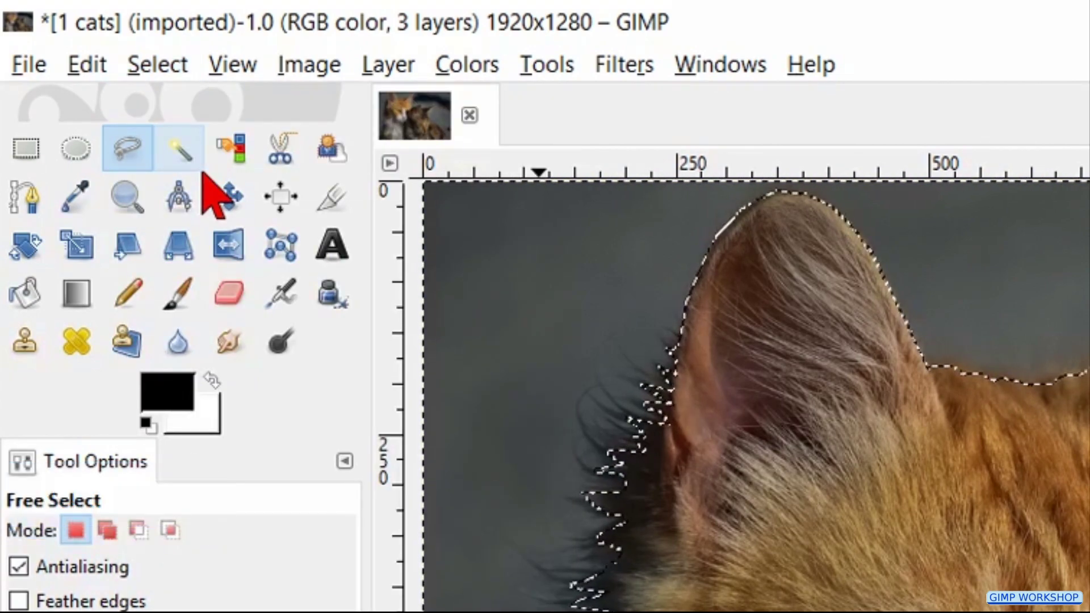
# Clear the selected background from the duplicated cats layer and deselect everything
pyautogui.click(88, 65)
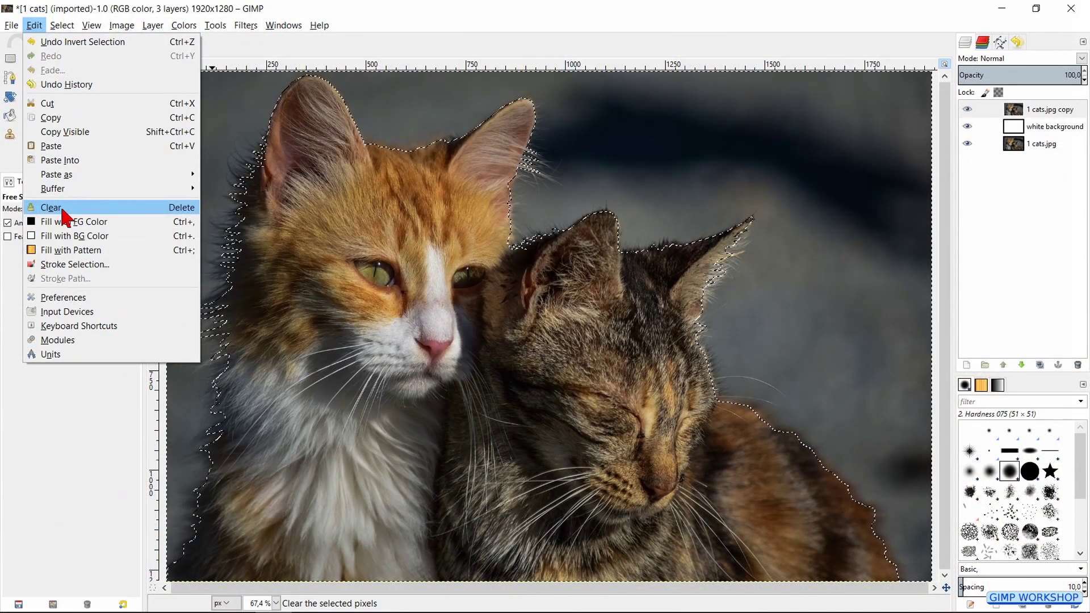
pyautogui.click(63, 208)
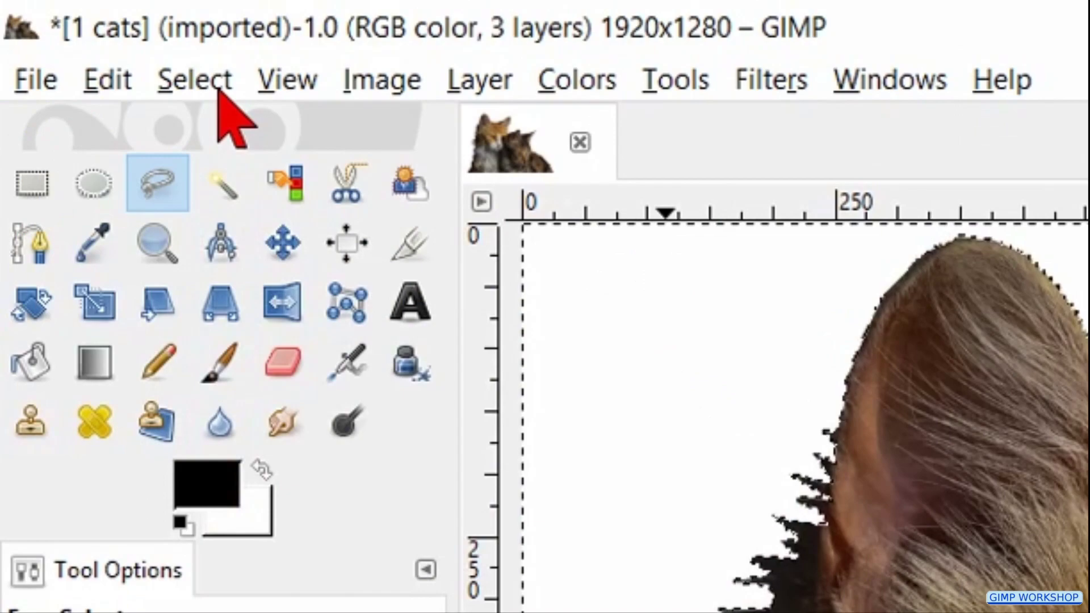
pyautogui.click(218, 89)
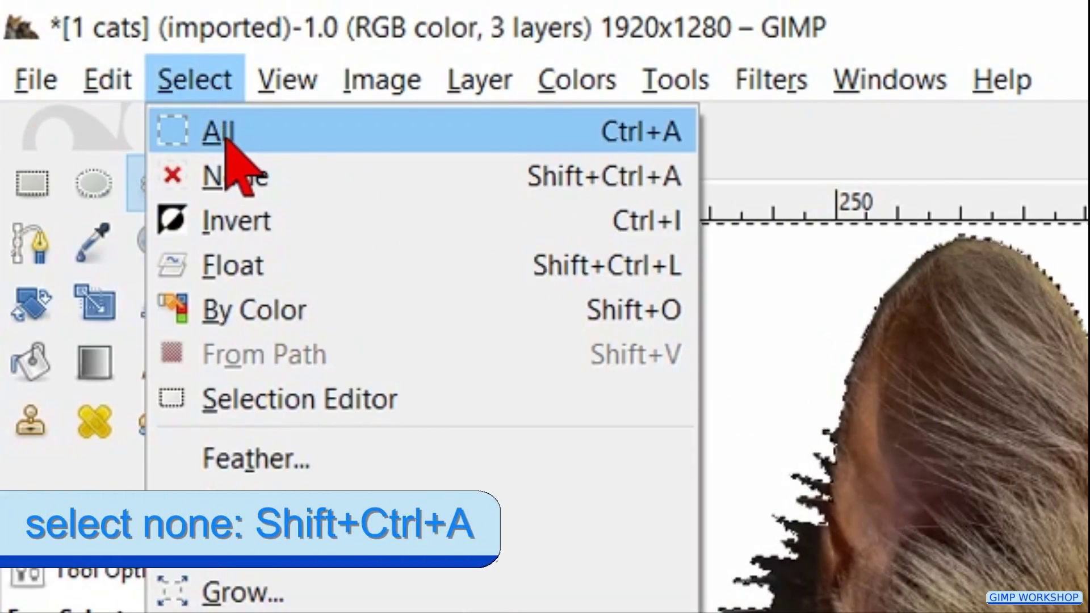
pyautogui.click(250, 192)
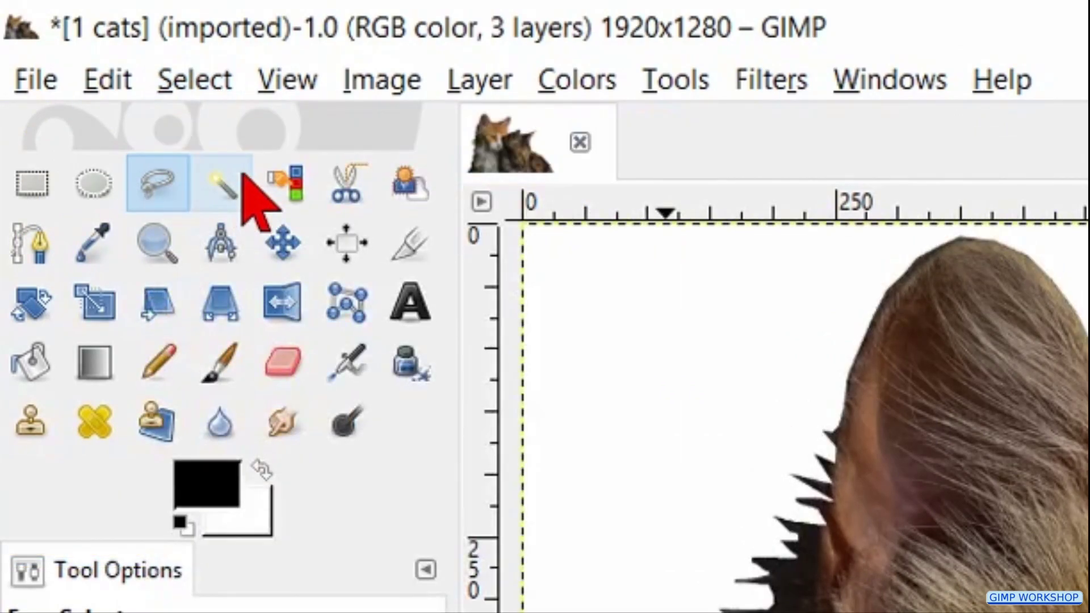
# Activate the Smudge tool and choose the Bristles 02 brush for it
pyautogui.click(283, 423)
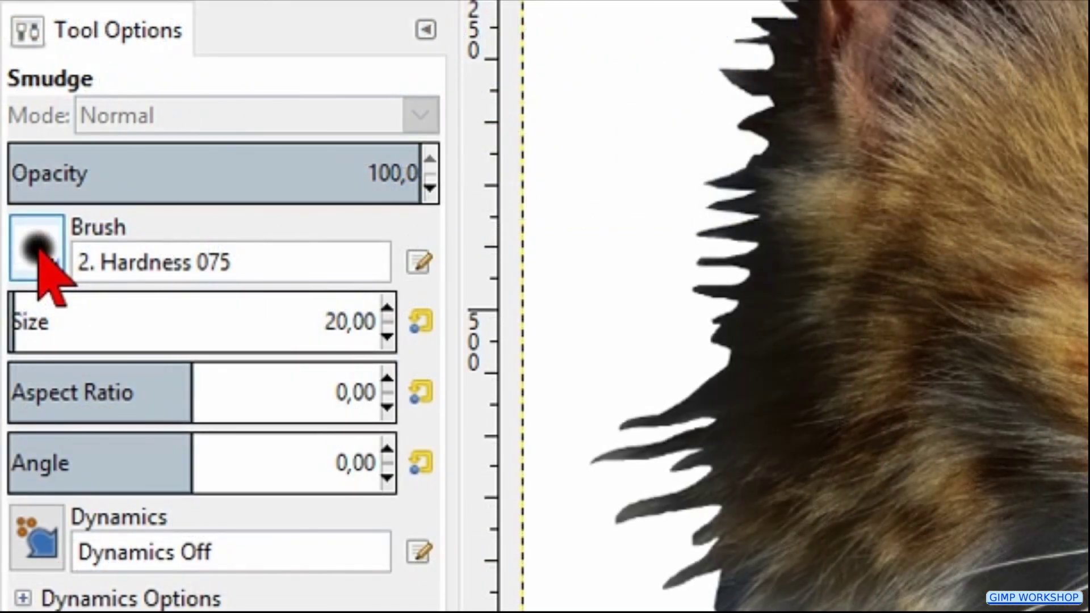
pyautogui.click(37, 250)
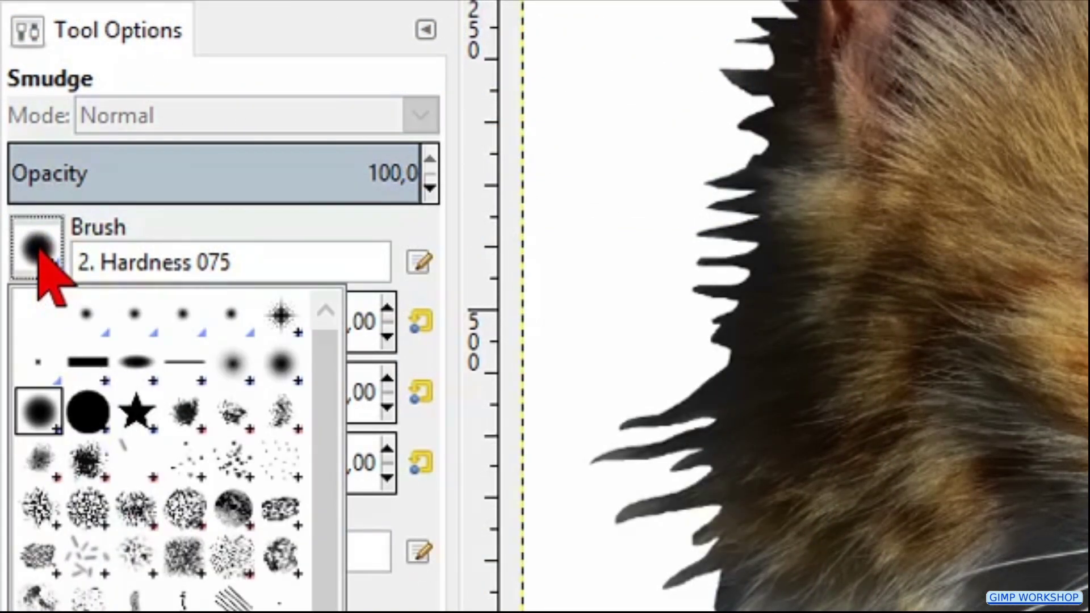
pyautogui.click(251, 451)
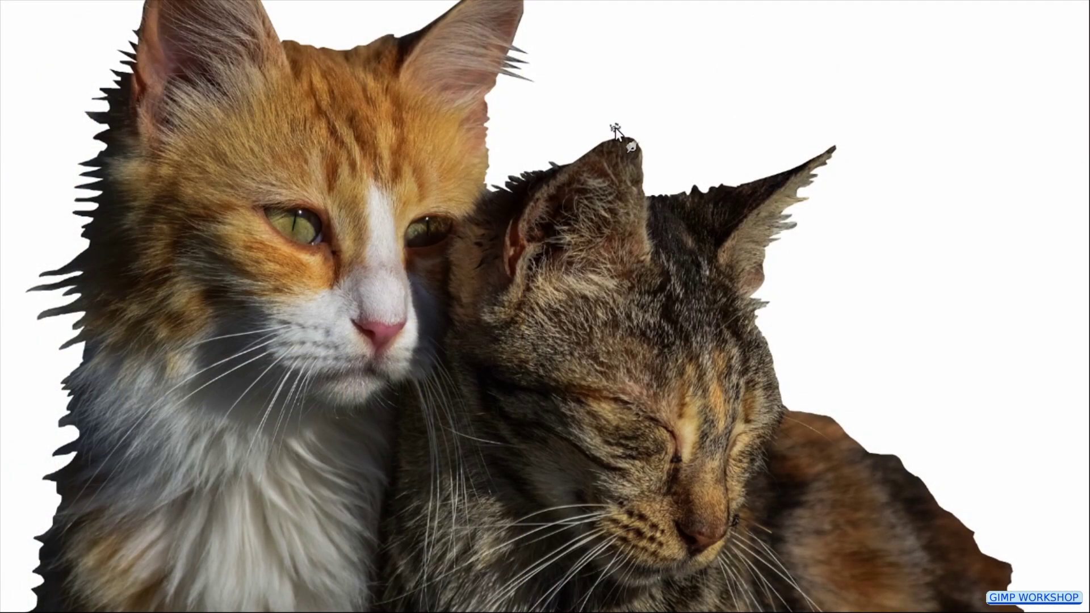
# Temporarily hide the white background layer to examine the original fur around the tabby's ear, and show the layer again
pyautogui.scroll(5, 615, 128)
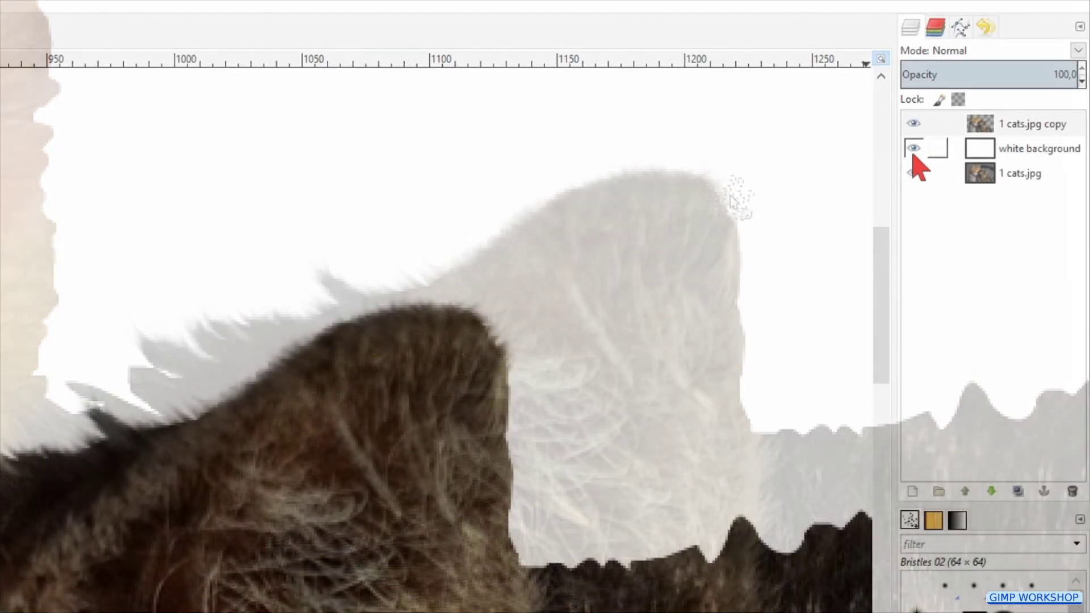
pyautogui.click(914, 148)
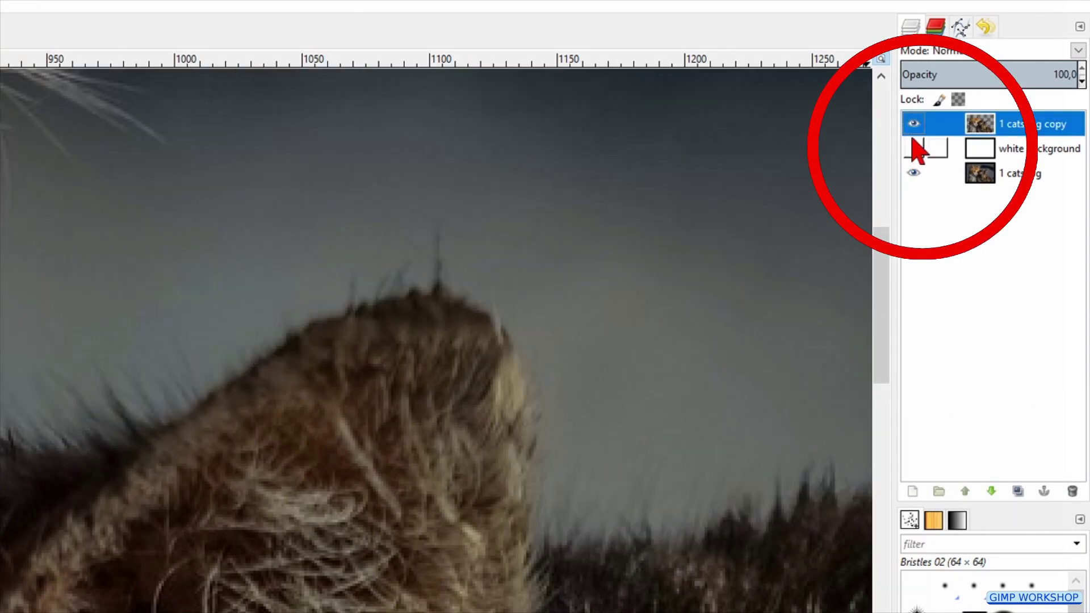
pyautogui.click(915, 150)
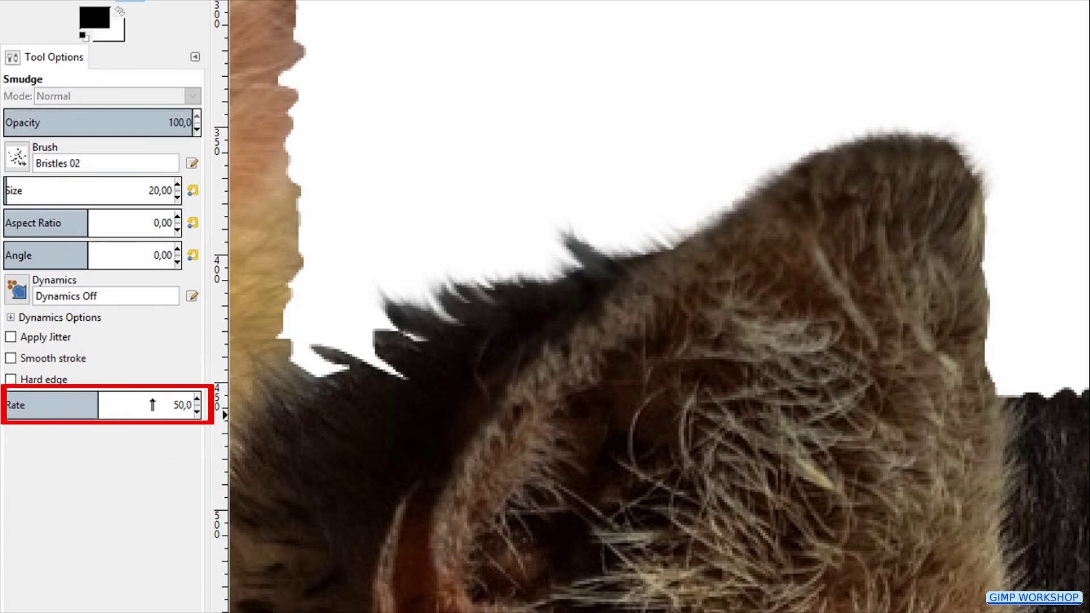
# Set the Smudge rate to 78.5 and pull fine hairs outward from the dark fur between the orange cat and the tabby's ear
pyautogui.click(152, 405)
pyautogui.moveTo(466, 302); pyautogui.dragTo(430, 203)
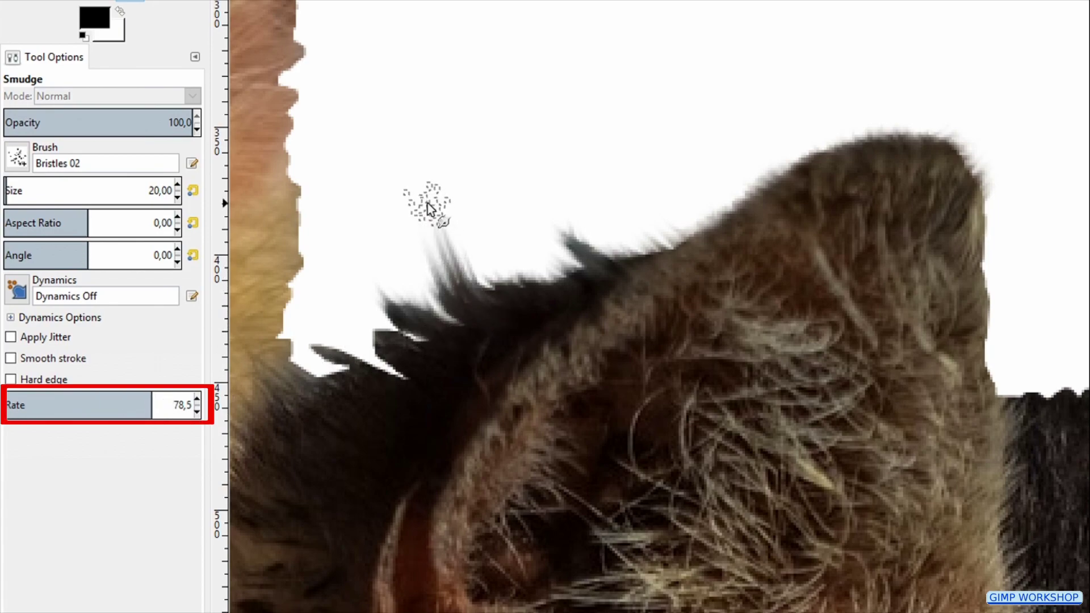
pyautogui.moveTo(506, 277); pyautogui.dragTo(504, 210)
pyautogui.moveTo(561, 287); pyautogui.dragTo(531, 211)
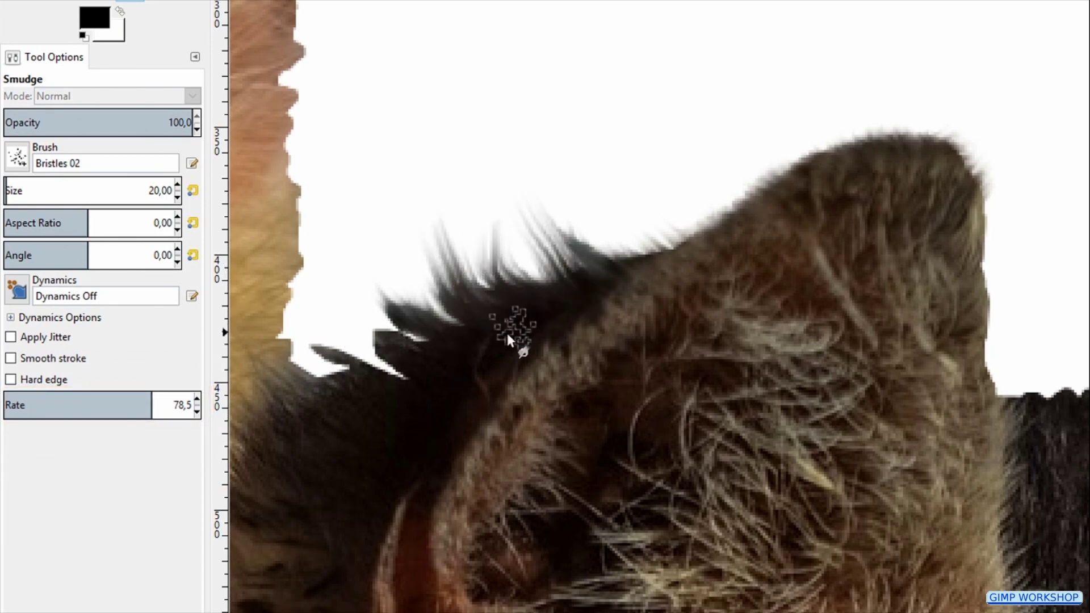
pyautogui.moveTo(443, 291); pyautogui.dragTo(411, 227)
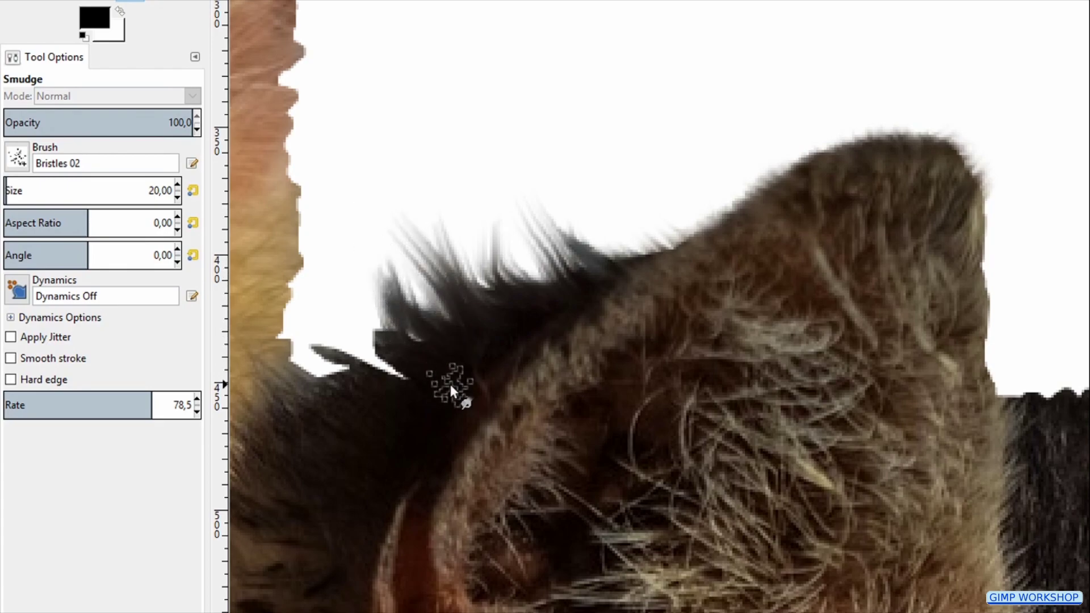
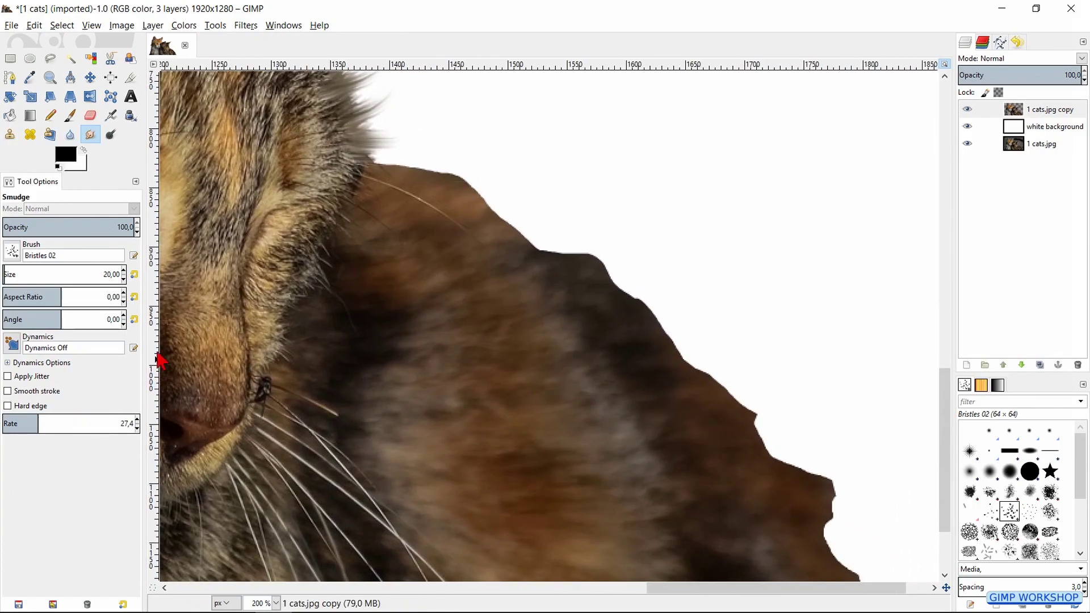
# Smudge short hairs outward along the cut edge of the tabby's brown back down to the canvas border, using a rate of 46.6
pyautogui.moveTo(392, 165)
pyautogui.mouseDown()
pyautogui.moveTo(483, 181)
pyautogui.moveTo(472, 174)
pyautogui.moveTo(531, 255)
pyautogui.moveTo(615, 278)
pyautogui.moveTo(660, 316)
pyautogui.moveTo(666, 340)
pyautogui.moveTo(754, 407)
pyautogui.moveTo(757, 449)
pyautogui.mouseUp()
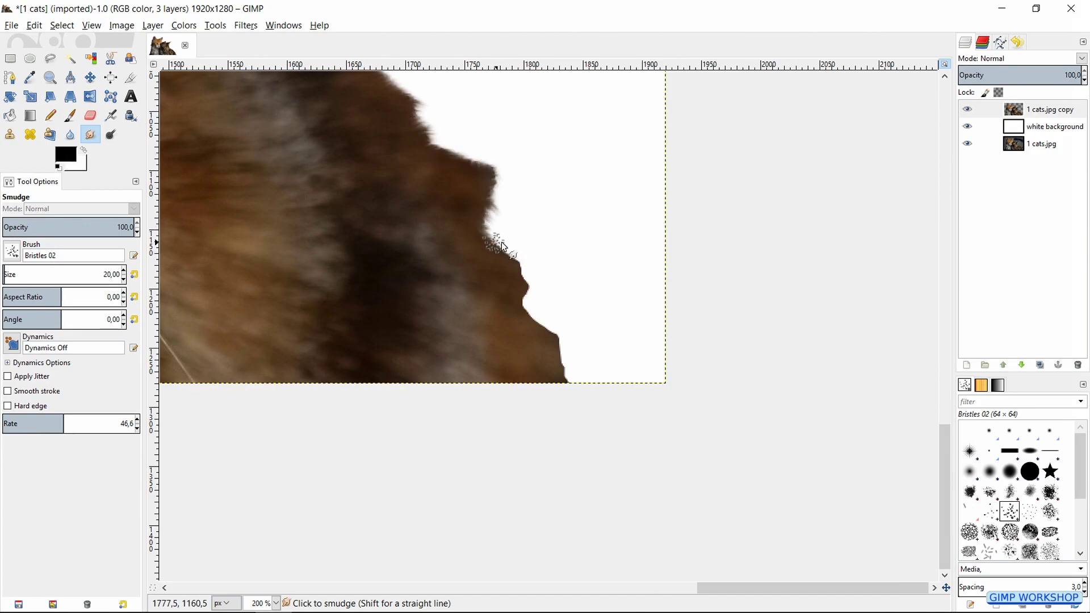
pyautogui.moveTo(504, 247)
pyautogui.mouseDown()
pyautogui.moveTo(529, 318)
pyautogui.moveTo(571, 374)
pyautogui.mouseUp()
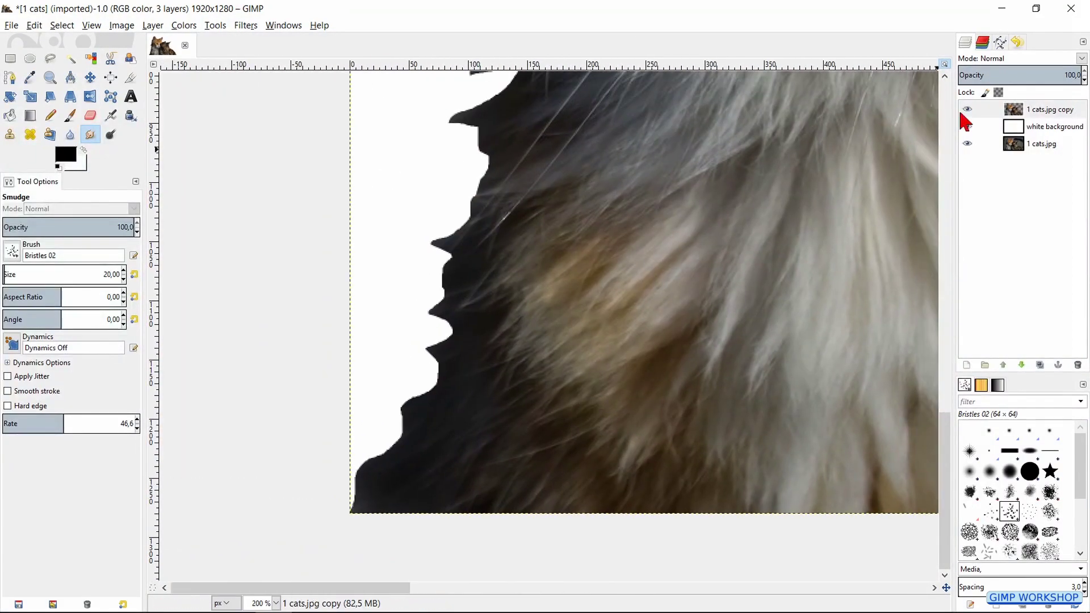
# Check the original fur under the white background, then pull dark hairs outward from the orange cat's lower chest at a Smudge rate of 83.4
pyautogui.click(967, 126)
pyautogui.click(967, 126)
pyautogui.moveTo(75, 431); pyautogui.dragTo(111, 429)
pyautogui.moveTo(438, 350); pyautogui.dragTo(389, 365)
pyautogui.moveTo(441, 366); pyautogui.dragTo(386, 397)
pyautogui.moveTo(410, 404); pyautogui.dragTo(358, 425)
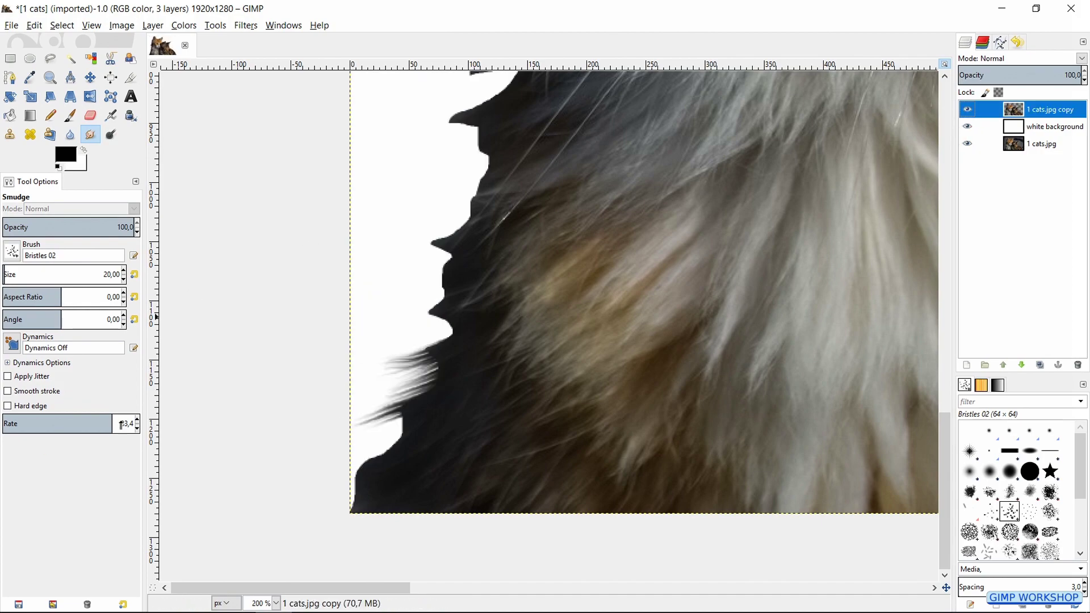
# Extend the dark hairs up the lower chest edge and down to the canvas corner, using a Smudge rate of 92.4
pyautogui.moveTo(449, 297); pyautogui.dragTo(369, 300)
pyautogui.moveTo(475, 312)
pyautogui.mouseDown()
pyautogui.moveTo(387, 339)
pyautogui.moveTo(429, 417)
pyautogui.mouseUp()
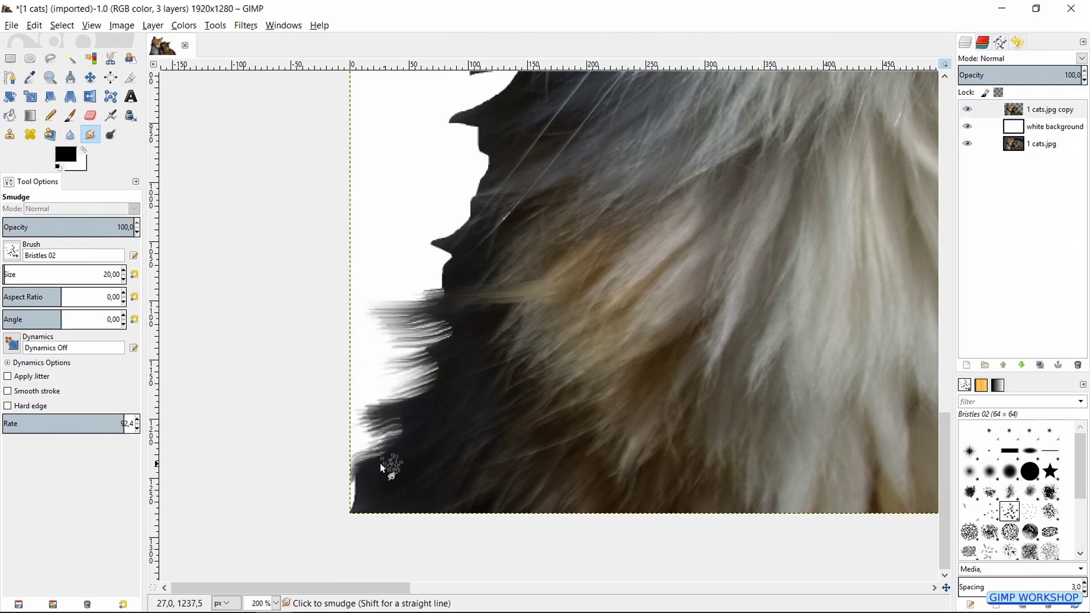
pyautogui.moveTo(375, 491); pyautogui.dragTo(352, 502)
pyautogui.moveTo(454, 238)
pyautogui.mouseDown()
pyautogui.moveTo(366, 220)
pyautogui.moveTo(396, 247)
pyautogui.mouseUp()
pyautogui.moveTo(443, 275)
pyautogui.mouseDown()
pyautogui.moveTo(400, 269)
pyautogui.moveTo(372, 294)
pyautogui.mouseUp()
# Compare with the original fur, then smudge hairs outward along the middle of the orange cat's chest edge at a rate of 83.0
pyautogui.click(967, 127)
pyautogui.click(967, 127)
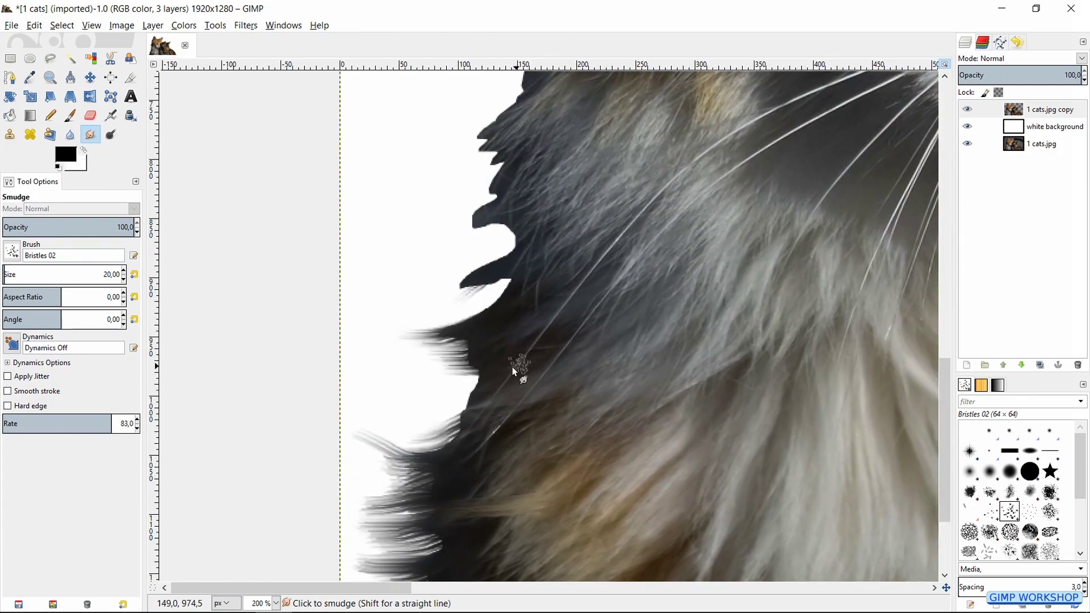
pyautogui.moveTo(489, 362); pyautogui.dragTo(399, 361)
pyautogui.moveTo(487, 381); pyautogui.dragTo(423, 391)
pyautogui.moveTo(492, 337); pyautogui.dragTo(407, 339)
pyautogui.moveTo(472, 410)
pyautogui.mouseDown()
pyautogui.moveTo(411, 419)
pyautogui.moveTo(406, 439)
pyautogui.mouseUp()
pyautogui.moveTo(495, 306); pyautogui.dragTo(430, 313)
pyautogui.moveTo(505, 265)
pyautogui.mouseDown()
pyautogui.moveTo(435, 269)
pyautogui.moveTo(421, 287)
pyautogui.mouseUp()
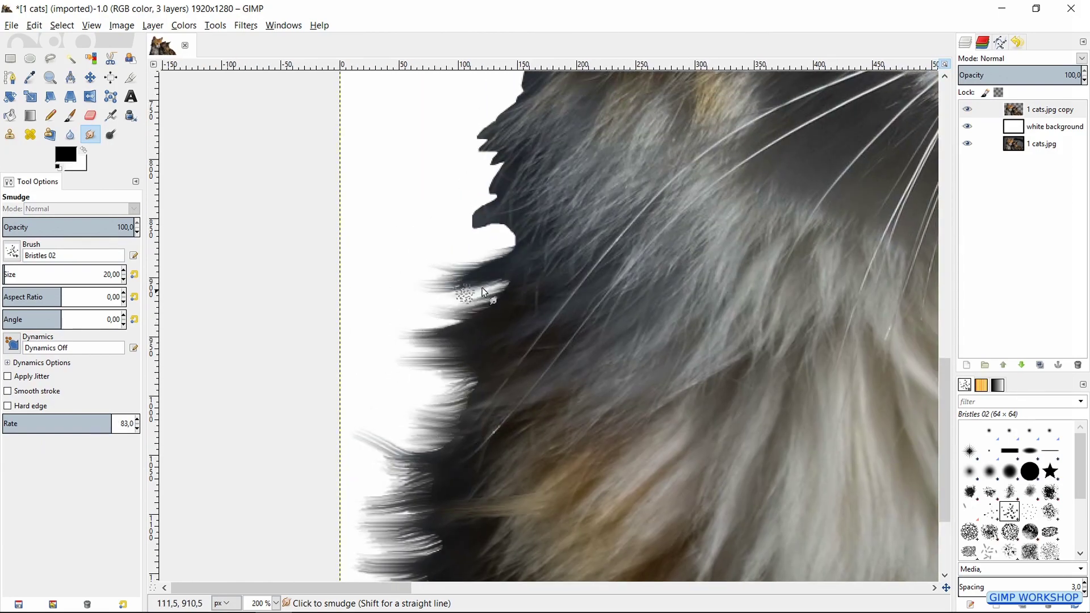
# Smudge the remaining dark spikes beside the grey chest fur into soft outward hairs, up toward the whiskers
pyautogui.click(967, 126)
pyautogui.click(967, 126)
pyautogui.moveTo(511, 271); pyautogui.dragTo(435, 288)
pyautogui.moveTo(508, 291); pyautogui.dragTo(438, 310)
pyautogui.moveTo(502, 199); pyautogui.dragTo(449, 231)
pyautogui.moveTo(497, 211); pyautogui.dragTo(434, 245)
pyautogui.moveTo(525, 247); pyautogui.dragTo(421, 483)
pyautogui.moveTo(398, 421); pyautogui.dragTo(348, 438)
pyautogui.moveTo(402, 393); pyautogui.dragTo(343, 412)
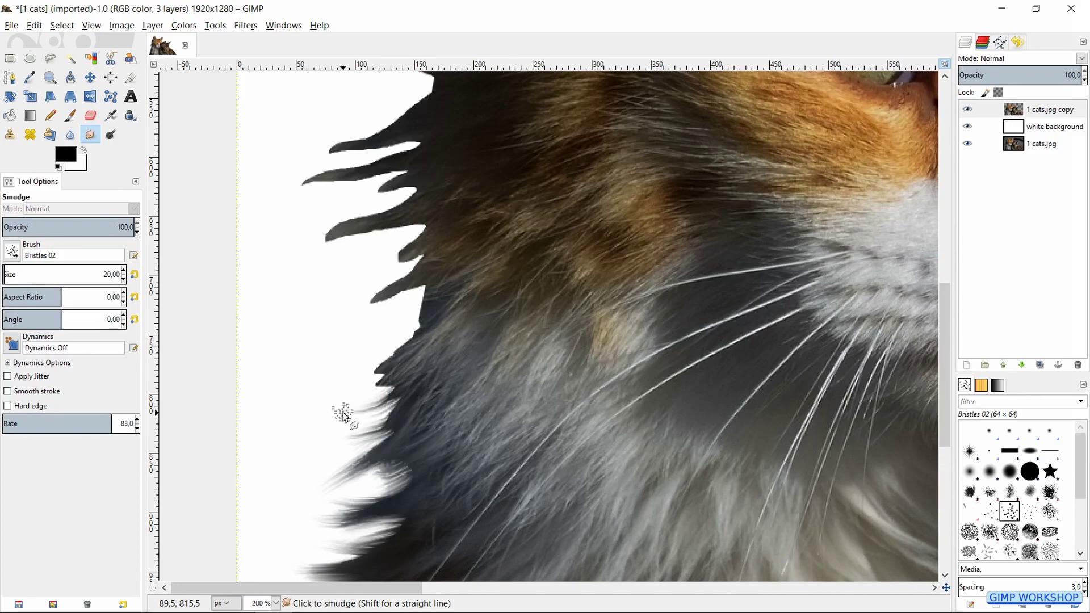
# Check the original fur and pull hairs outward from the lower spikes at the orange cat's outer cheek
pyautogui.moveTo(427, 279); pyautogui.dragTo(338, 324)
pyautogui.click(968, 127)
pyautogui.click(968, 126)
pyautogui.moveTo(404, 213)
pyautogui.mouseDown()
pyautogui.moveTo(304, 222)
pyautogui.moveTo(287, 248)
pyautogui.mouseUp()
pyautogui.moveTo(415, 232)
pyautogui.mouseDown()
pyautogui.moveTo(318, 259)
pyautogui.moveTo(360, 269)
pyautogui.mouseUp()
pyautogui.moveTo(432, 259)
pyautogui.mouseDown()
pyautogui.moveTo(364, 274)
pyautogui.moveTo(363, 302)
pyautogui.mouseUp()
pyautogui.moveTo(425, 330); pyautogui.dragTo(360, 350)
pyautogui.moveTo(419, 284); pyautogui.dragTo(363, 295)
# Lengthen and soften the long hair tufts at the middle of the outer cheek, filling the gaps between them
pyautogui.moveTo(418, 180)
pyautogui.mouseDown()
pyautogui.moveTo(347, 194)
pyautogui.moveTo(314, 173)
pyautogui.mouseUp()
pyautogui.moveTo(398, 164); pyautogui.dragTo(275, 179)
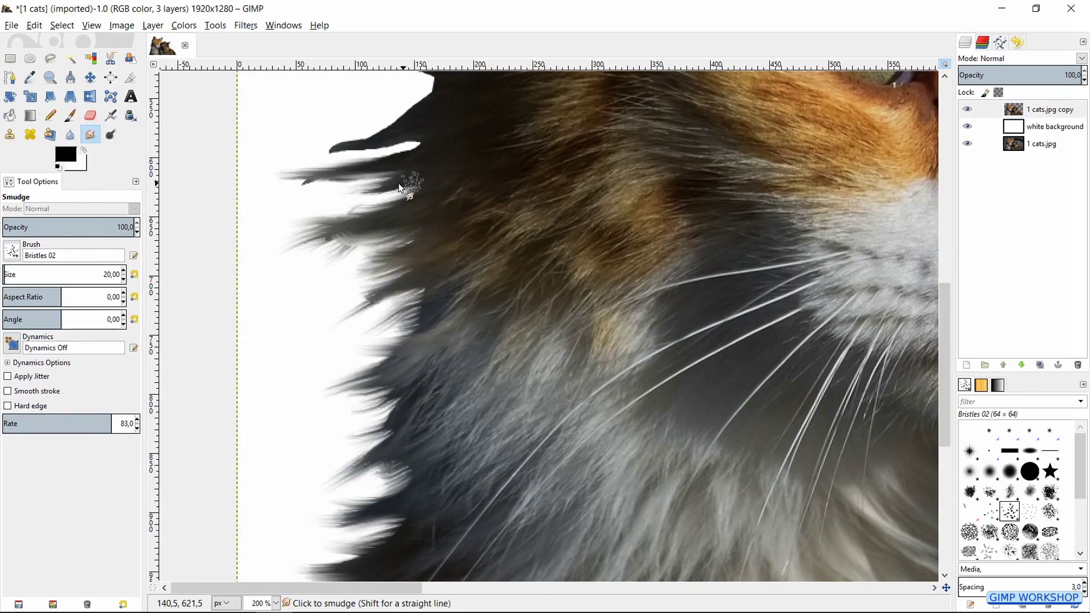
pyautogui.moveTo(411, 185); pyautogui.dragTo(307, 200)
pyautogui.moveTo(417, 199)
pyautogui.mouseDown()
pyautogui.moveTo(313, 213)
pyautogui.moveTo(271, 253)
pyautogui.mouseUp()
pyautogui.click(967, 126)
pyautogui.click(967, 126)
pyautogui.moveTo(369, 228); pyautogui.dragTo(284, 256)
pyautogui.moveTo(417, 254)
pyautogui.mouseDown()
pyautogui.moveTo(338, 282)
pyautogui.moveTo(363, 266)
pyautogui.mouseUp()
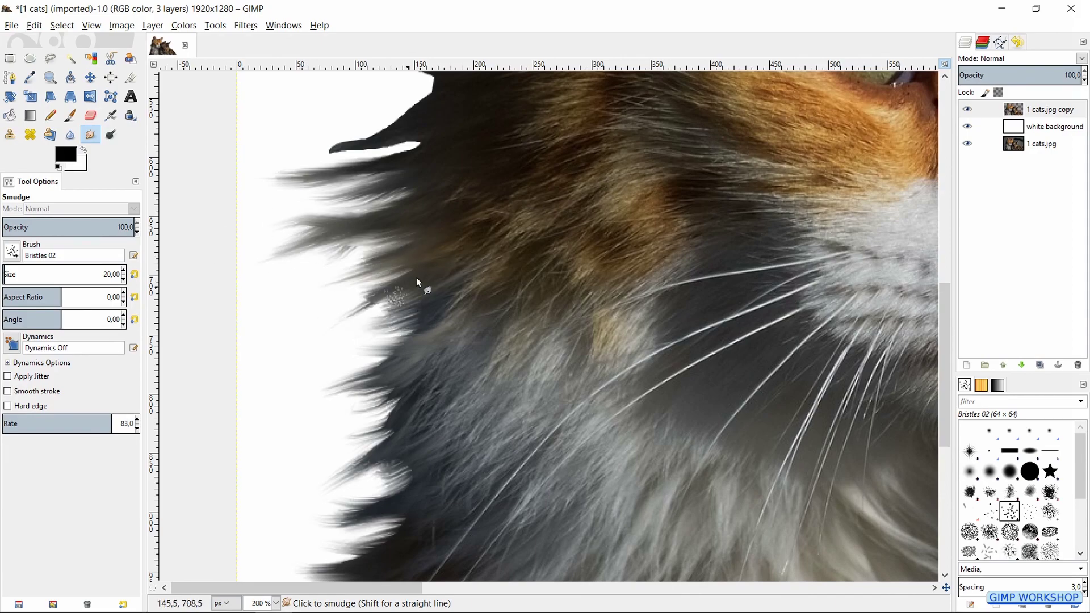
# Smudge the spikes from the upper cheek to the fur below the ear into long, fine outward hairs
pyautogui.moveTo(402, 159); pyautogui.dragTo(584, 442)
pyautogui.moveTo(570, 416); pyautogui.dragTo(497, 433)
pyautogui.moveTo(651, 348); pyautogui.dragTo(540, 421)
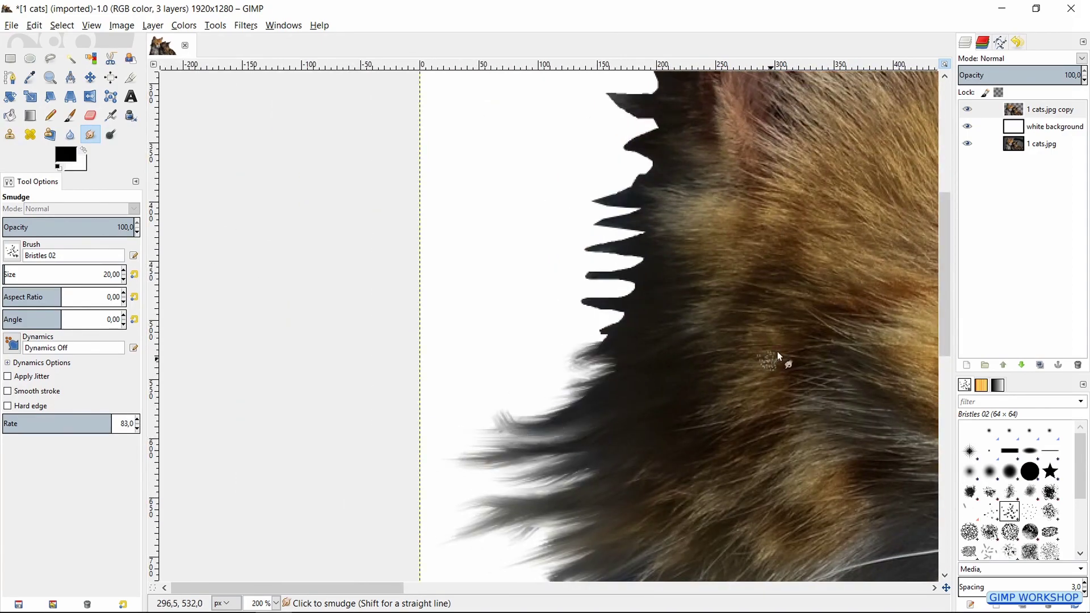
pyautogui.moveTo(632, 307)
pyautogui.mouseDown()
pyautogui.moveTo(551, 269)
pyautogui.moveTo(482, 287)
pyautogui.mouseUp()
pyautogui.moveTo(630, 264); pyautogui.dragTo(540, 267)
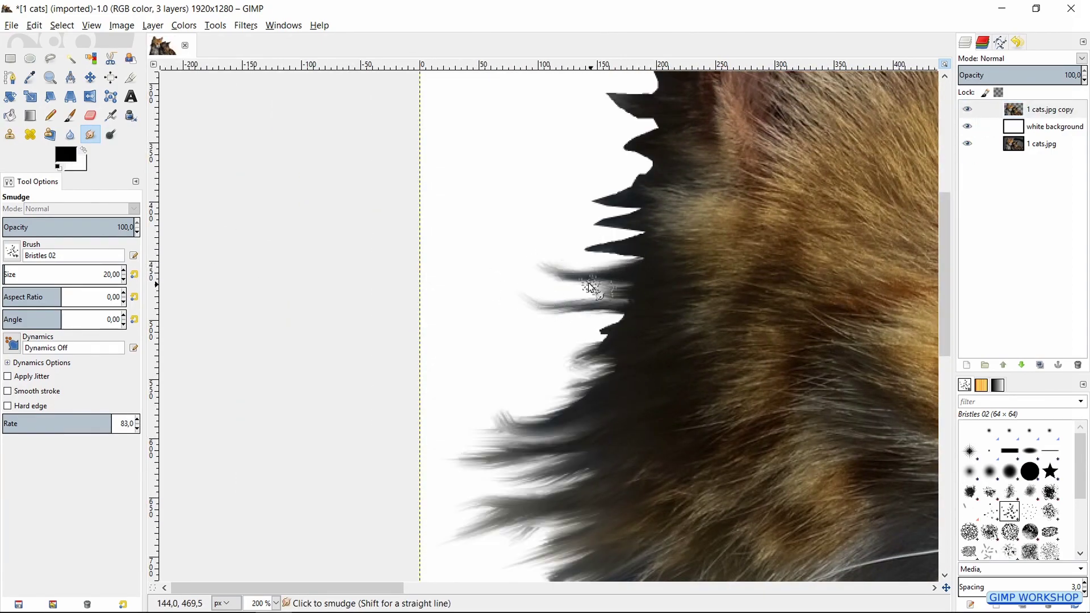
pyautogui.moveTo(627, 220); pyautogui.dragTo(532, 212)
pyautogui.moveTo(638, 255); pyautogui.dragTo(535, 233)
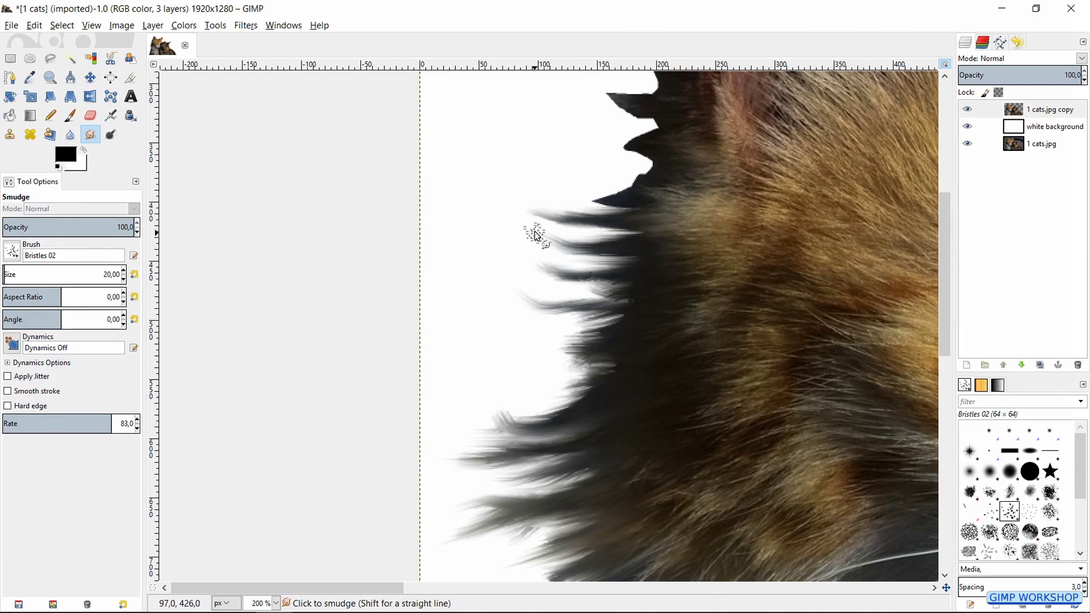
pyautogui.moveTo(639, 199); pyautogui.dragTo(570, 191)
pyautogui.moveTo(648, 176); pyautogui.dragTo(569, 164)
pyautogui.moveTo(651, 163)
pyautogui.mouseDown()
pyautogui.moveTo(566, 169)
pyautogui.moveTo(634, 154)
pyautogui.moveTo(671, 121)
pyautogui.moveTo(616, 161)
pyautogui.mouseUp()
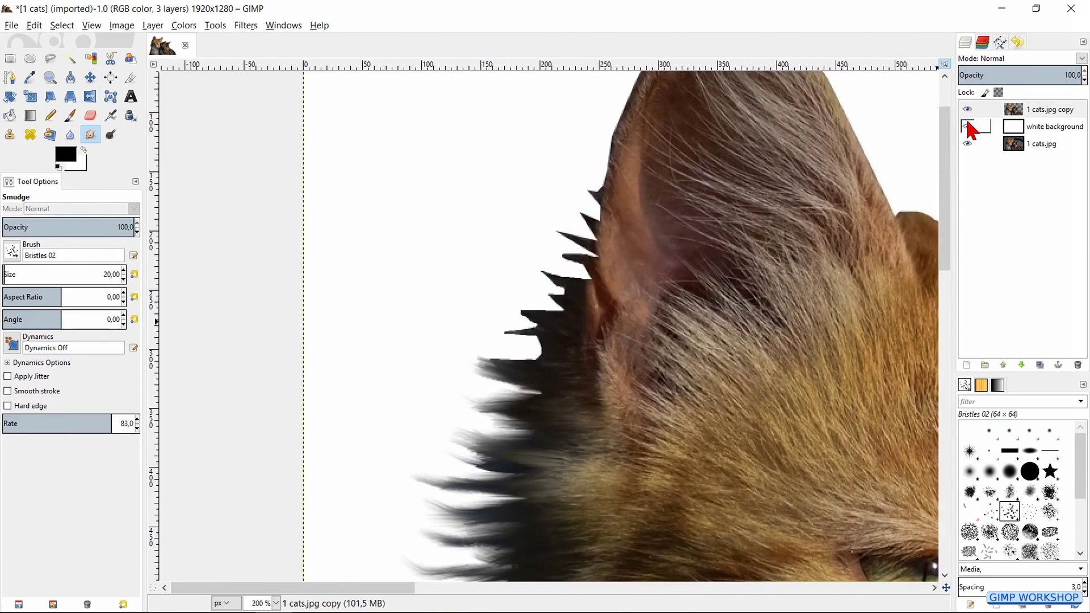
# Pull curved dark hairs outward from the spikes beside the base of the orange cat's outer ear
pyautogui.moveTo(533, 325)
pyautogui.mouseDown()
pyautogui.moveTo(464, 276)
pyautogui.moveTo(488, 268)
pyautogui.moveTo(470, 314)
pyautogui.mouseUp()
pyautogui.moveTo(554, 392); pyautogui.dragTo(477, 392)
pyautogui.moveTo(568, 366); pyautogui.dragTo(453, 373)
pyautogui.moveTo(593, 279); pyautogui.dragTo(518, 250)
pyautogui.moveTo(590, 296); pyautogui.dragTo(526, 285)
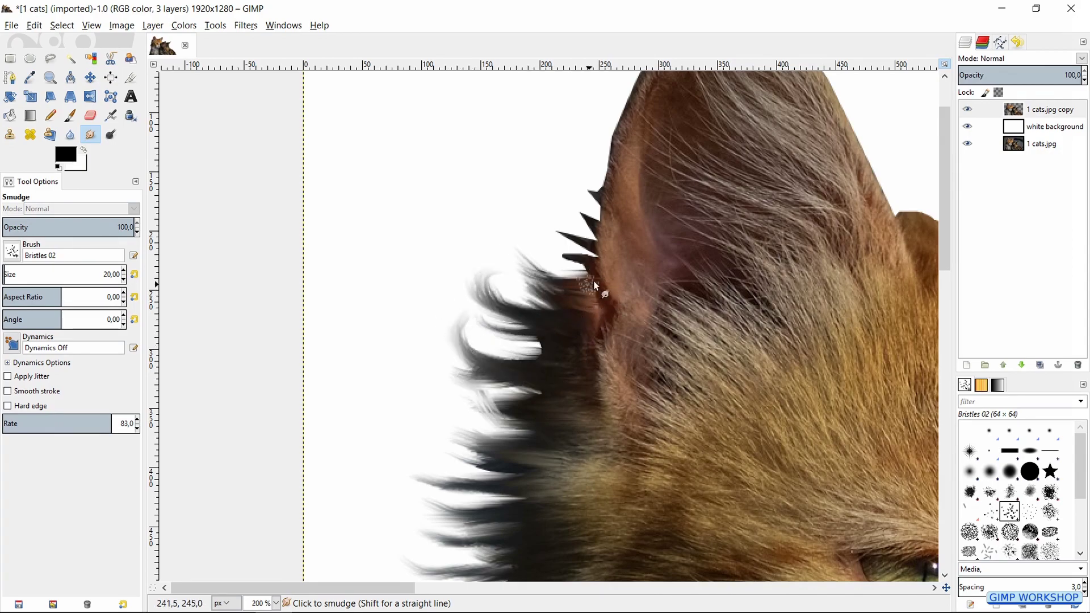
pyautogui.moveTo(611, 224)
pyautogui.mouseDown()
pyautogui.moveTo(560, 197)
pyautogui.moveTo(587, 178)
pyautogui.moveTo(516, 305)
pyautogui.mouseUp()
# Set the Smudge rate to 43.5 and soften the outline of the outer ear, checking it against the original photo
pyautogui.click(59, 422)
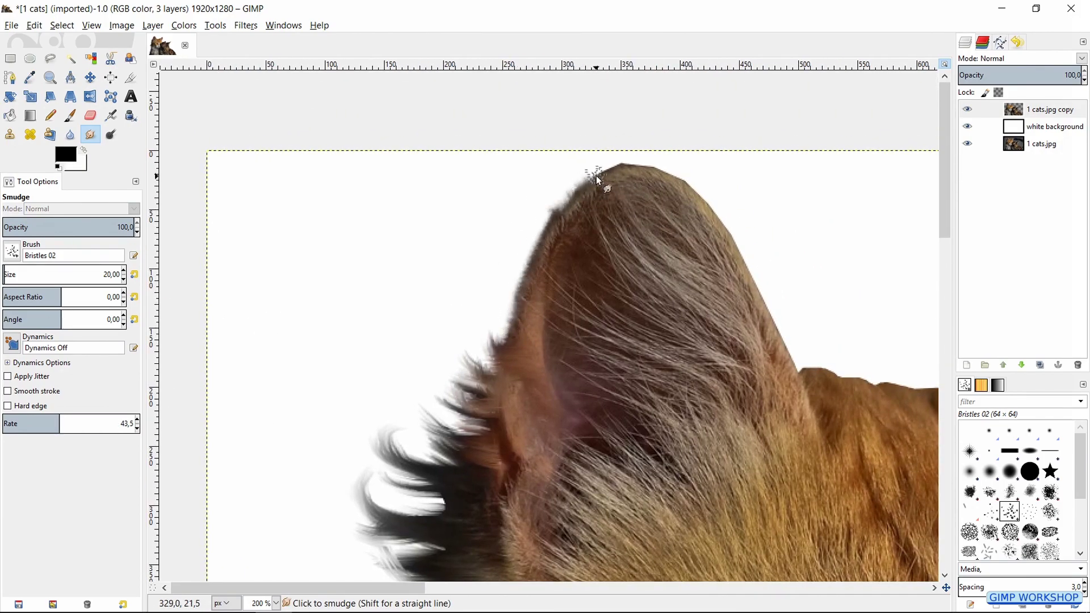
pyautogui.moveTo(596, 179); pyautogui.dragTo(533, 234)
pyautogui.click(967, 126)
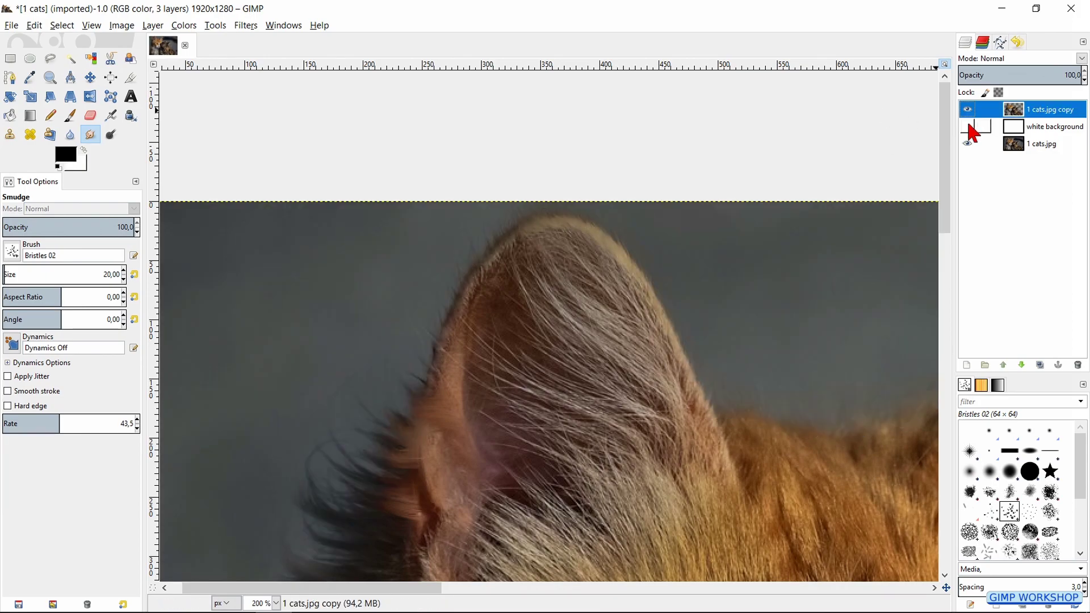
pyautogui.click(968, 126)
pyautogui.moveTo(725, 448)
pyautogui.mouseDown()
pyautogui.moveTo(439, 282)
pyautogui.moveTo(393, 296)
pyautogui.moveTo(415, 265)
pyautogui.mouseUp()
# Set the Smudge rate to 64.6 and raise short hairs along the top of the orange cat's head between the ears
pyautogui.click(967, 127)
pyautogui.click(968, 127)
pyautogui.click(87, 423)
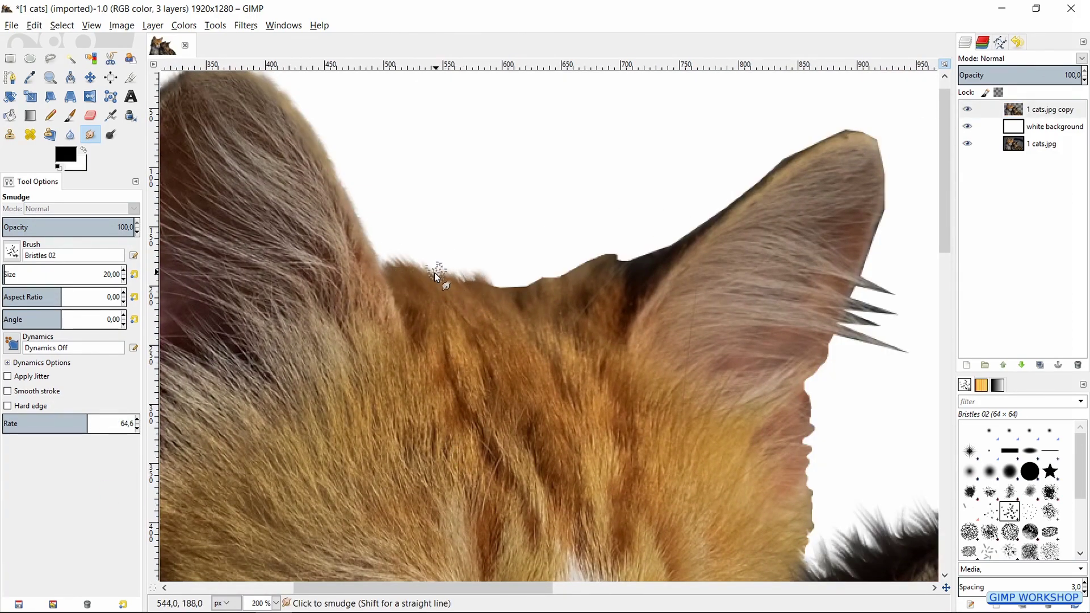
pyautogui.moveTo(617, 260)
pyautogui.mouseDown()
pyautogui.moveTo(579, 268)
pyautogui.moveTo(622, 238)
pyautogui.mouseUp()
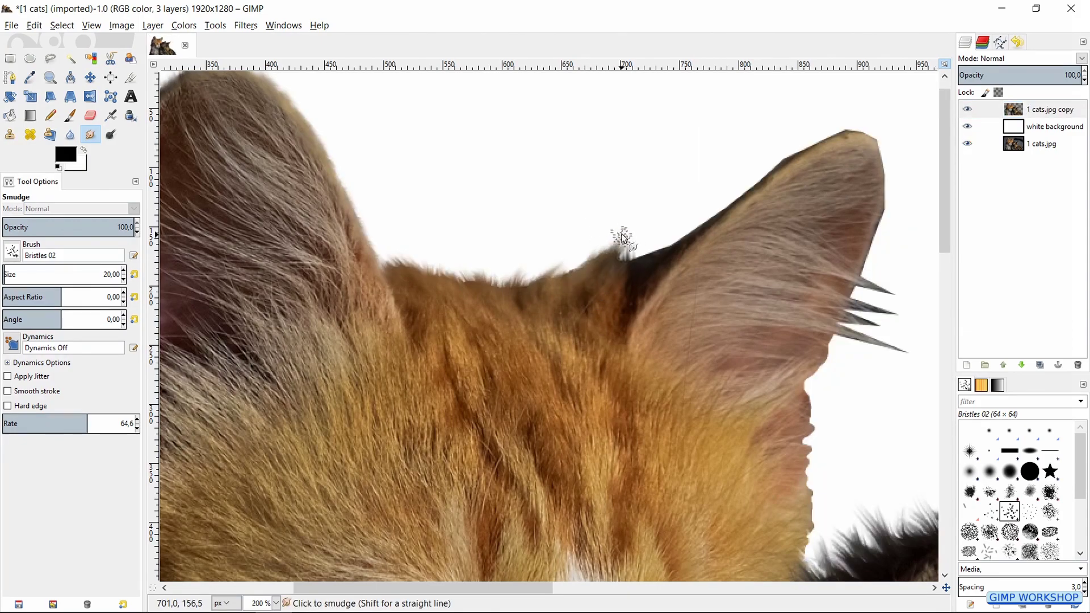
# Set the Smudge rate to 48.4 and soften the edges and tip of the orange cat's second ear
pyautogui.click(967, 126)
pyautogui.click(968, 126)
pyautogui.click(65, 422)
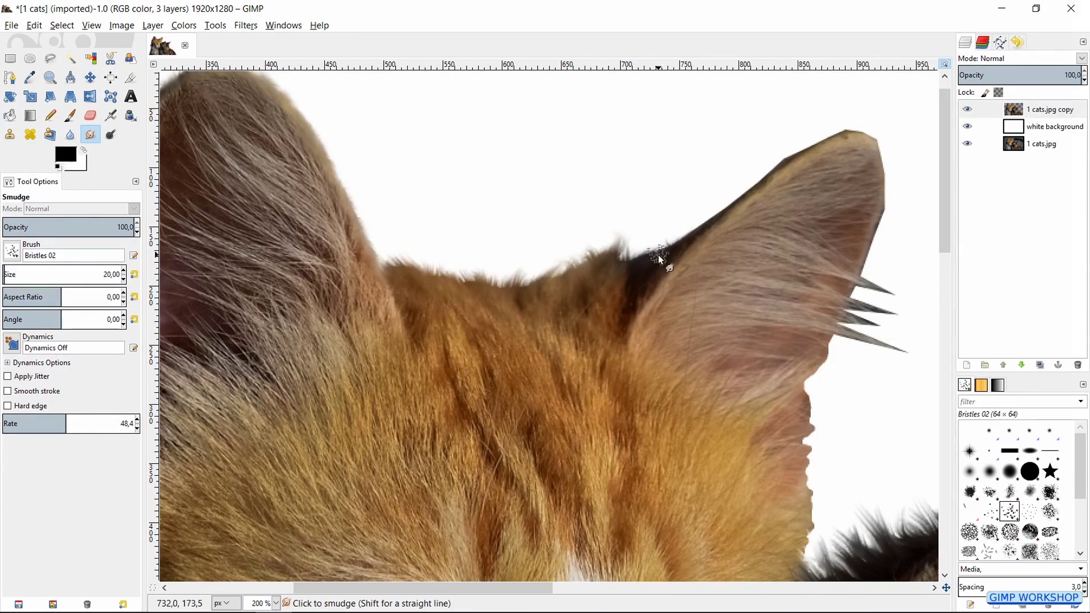
pyautogui.moveTo(664, 250); pyautogui.dragTo(562, 403)
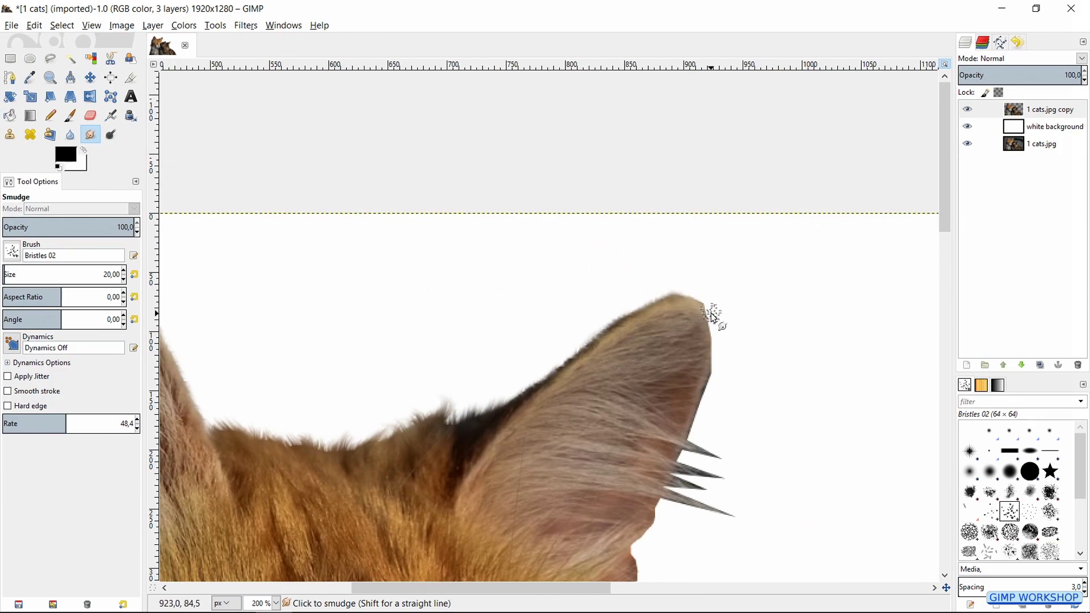
pyautogui.moveTo(713, 318); pyautogui.dragTo(685, 313)
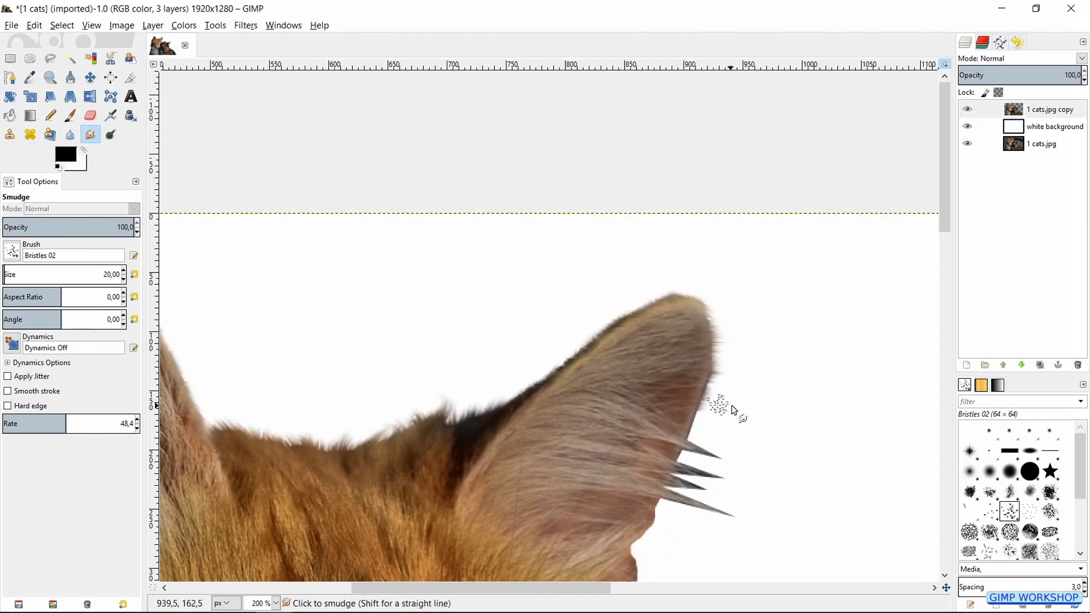
pyautogui.moveTo(699, 406)
pyautogui.mouseDown()
pyautogui.moveTo(708, 417)
pyautogui.moveTo(634, 302)
pyautogui.moveTo(681, 313)
pyautogui.mouseUp()
# Set the Smudge rate to 76.2 and pull the pointed tufts of the second ear into fine hairs
pyautogui.click(103, 423)
pyautogui.moveTo(619, 296); pyautogui.dragTo(684, 324)
pyautogui.moveTo(626, 322); pyautogui.dragTo(689, 341)
pyautogui.moveTo(612, 334); pyautogui.dragTo(669, 356)
pyautogui.moveTo(611, 354); pyautogui.dragTo(688, 385)
# Compare with the original photo and smudge short hairs along the lower edge of the second ear below the tufts
pyautogui.click(967, 127)
pyautogui.click(968, 126)
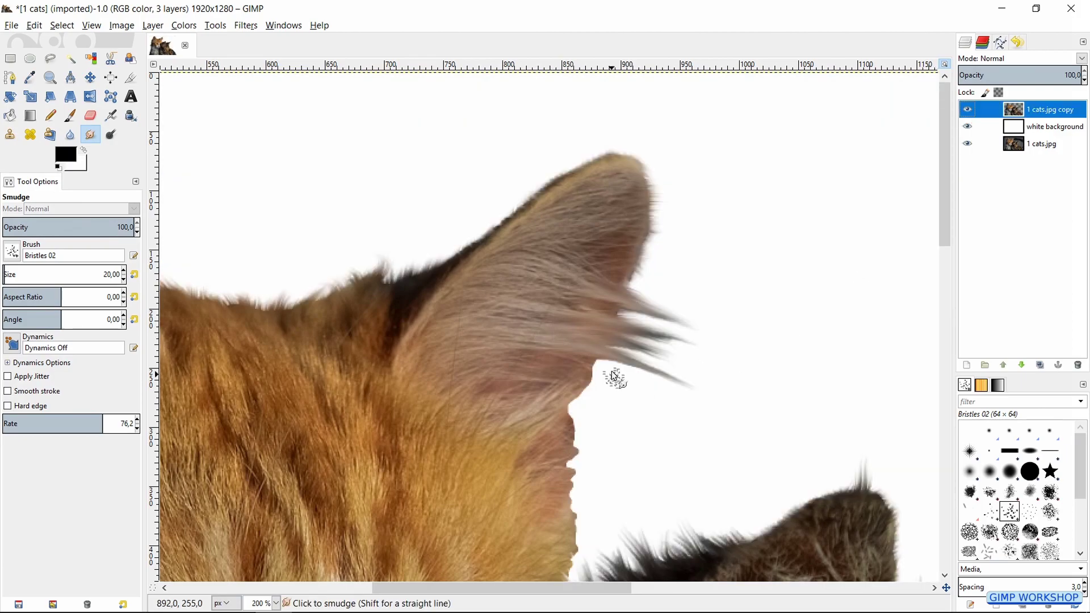
pyautogui.click(967, 126)
pyautogui.click(967, 127)
pyautogui.moveTo(584, 368); pyautogui.dragTo(611, 370)
pyautogui.moveTo(578, 379)
pyautogui.mouseDown()
pyautogui.moveTo(605, 388)
pyautogui.moveTo(599, 401)
pyautogui.mouseUp()
pyautogui.moveTo(559, 402); pyautogui.dragTo(589, 407)
# Set the Smudge rate to 56.5, soften the side of the orange cat's head down to the tabby, and compare with the original
pyautogui.click(77, 423)
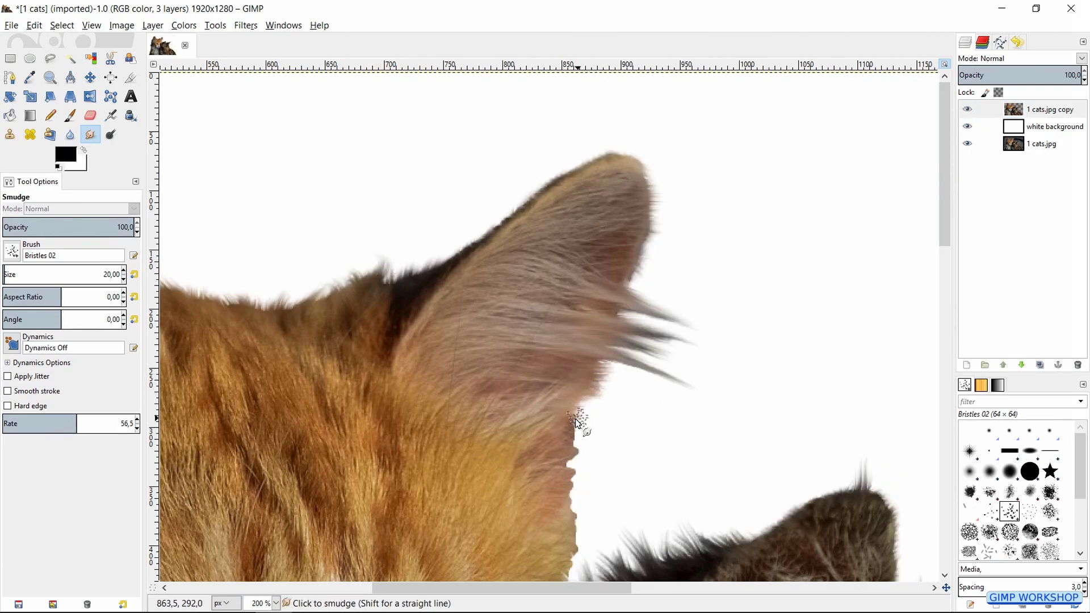
pyautogui.moveTo(561, 464); pyautogui.dragTo(495, 243)
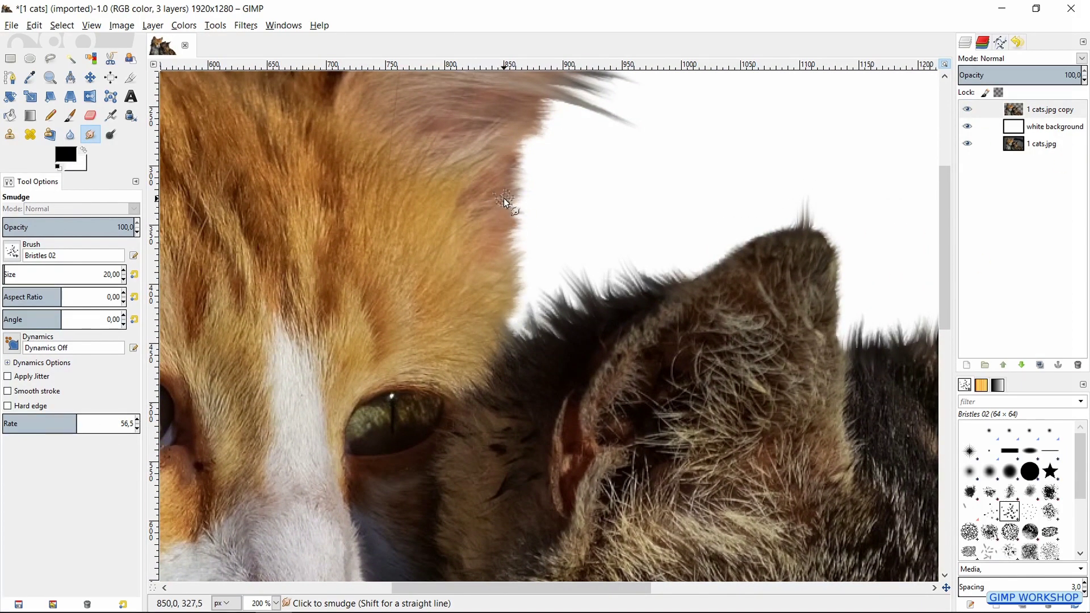
pyautogui.click(968, 126)
pyautogui.click(967, 126)
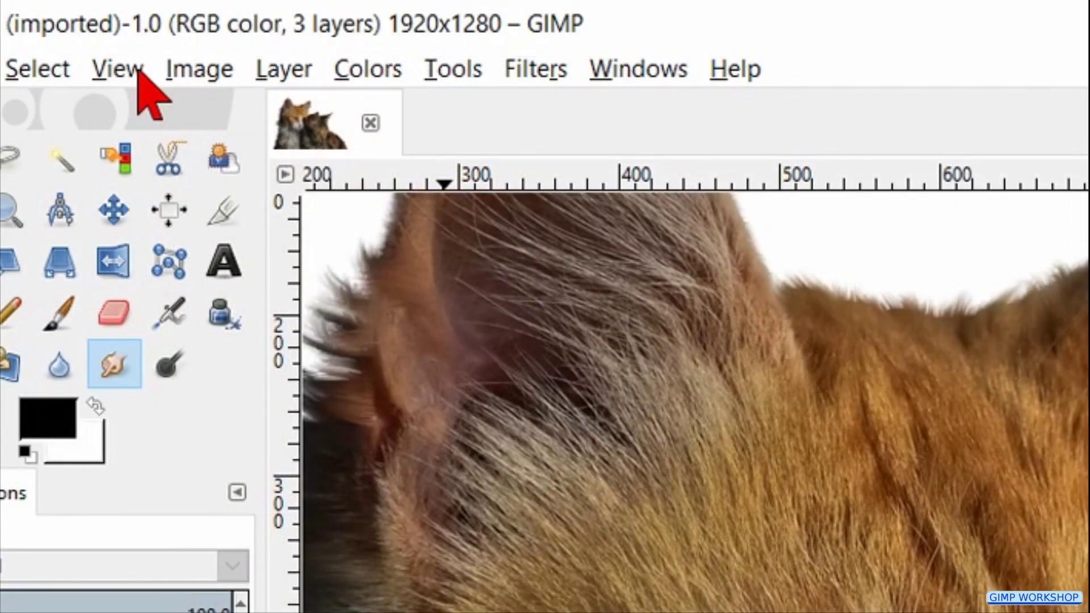
# Fit the whole image in the window
pyautogui.click(96, 25)
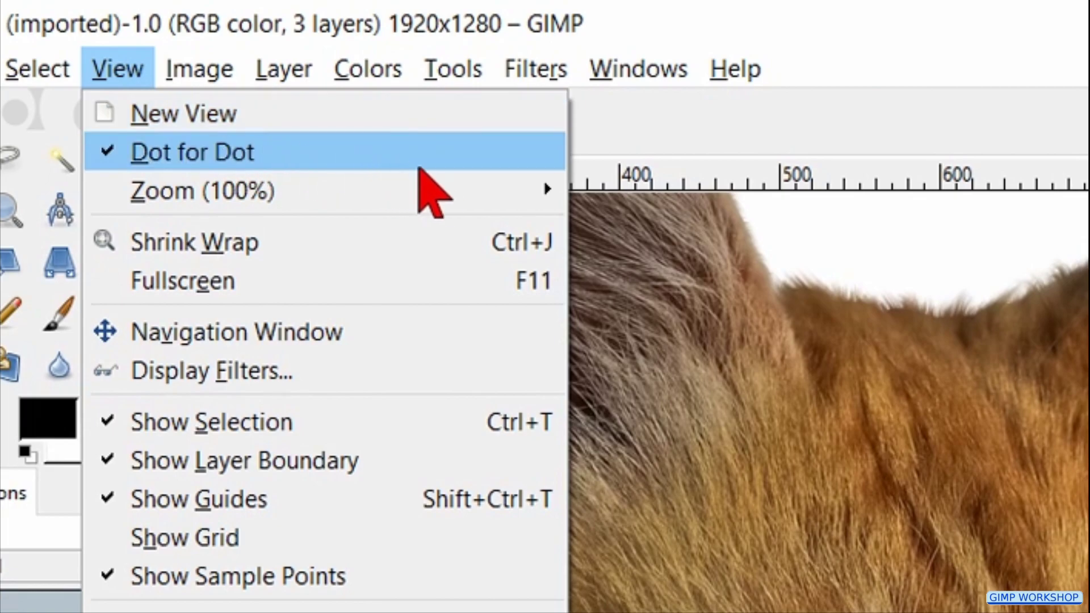
pyautogui.moveTo(499, 178)
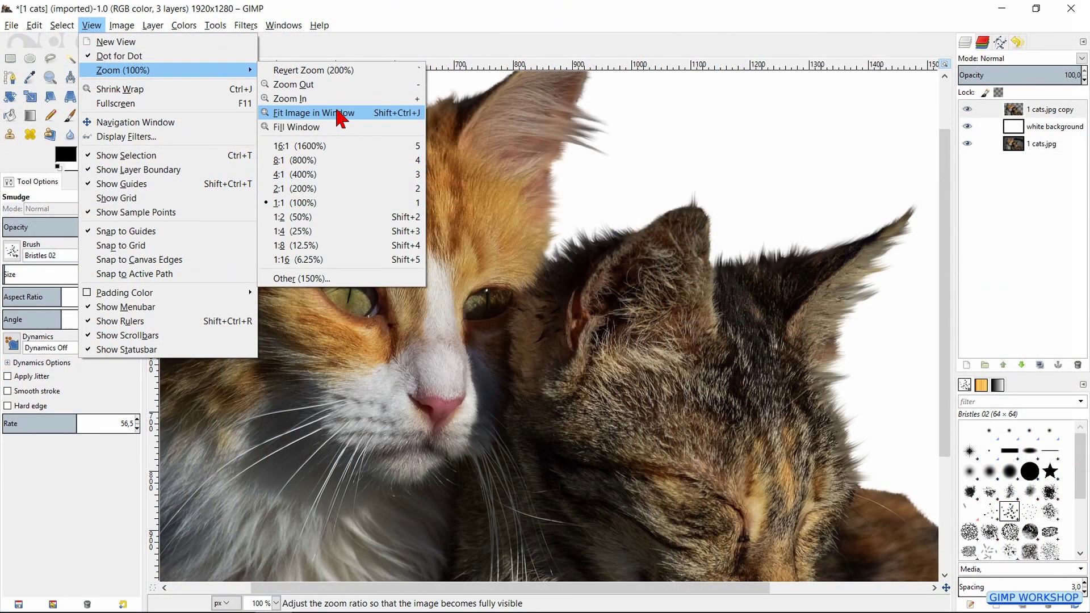
pyautogui.click(339, 114)
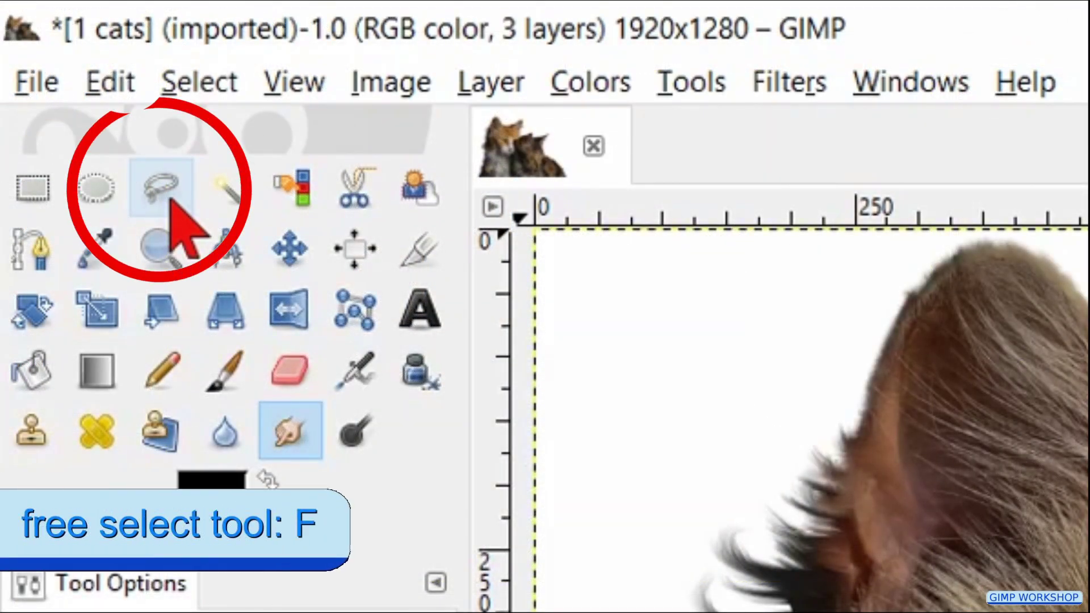
# Start a Free Select outline from the tabby's back through the white area above both cats and around the orange cat's outer ear
pyautogui.click(170, 197)
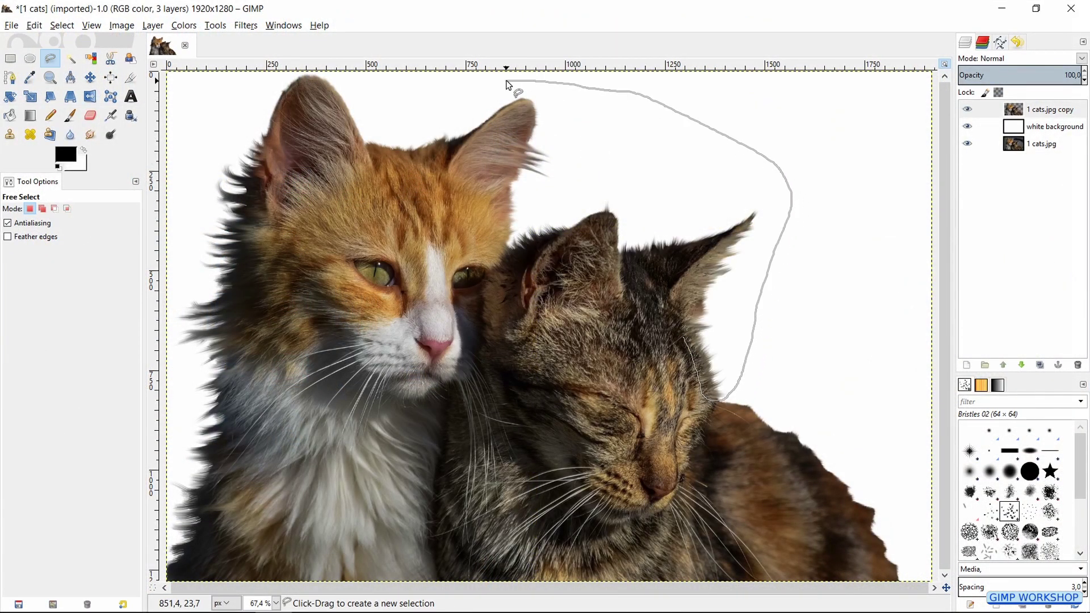
pyautogui.moveTo(507, 85); pyautogui.dragTo(378, 77)
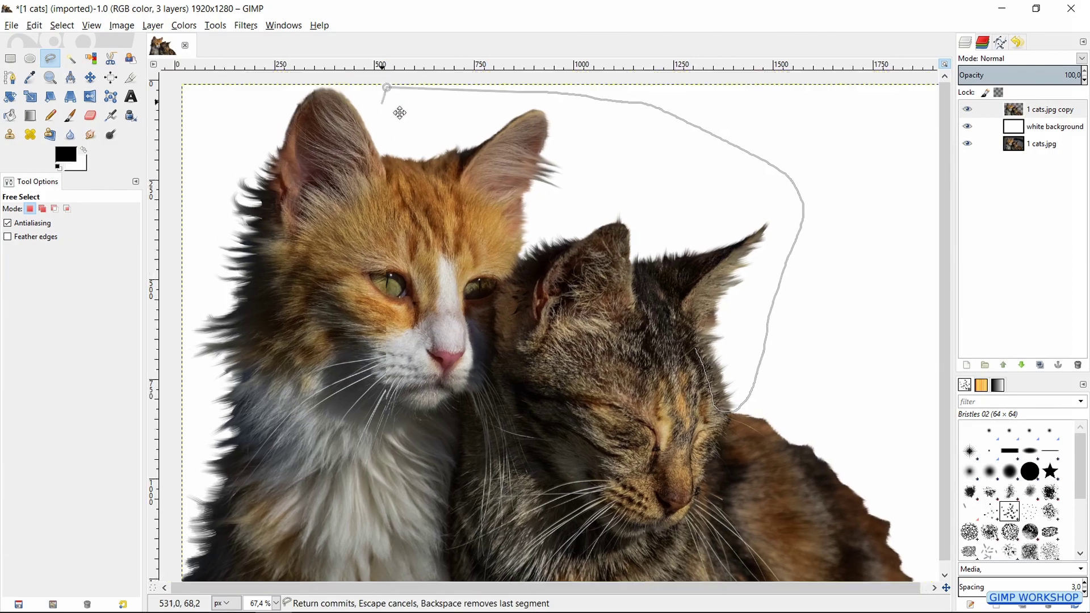
pyautogui.moveTo(399, 113); pyautogui.dragTo(502, 180)
pyautogui.click(414, 147)
pyautogui.click(385, 157)
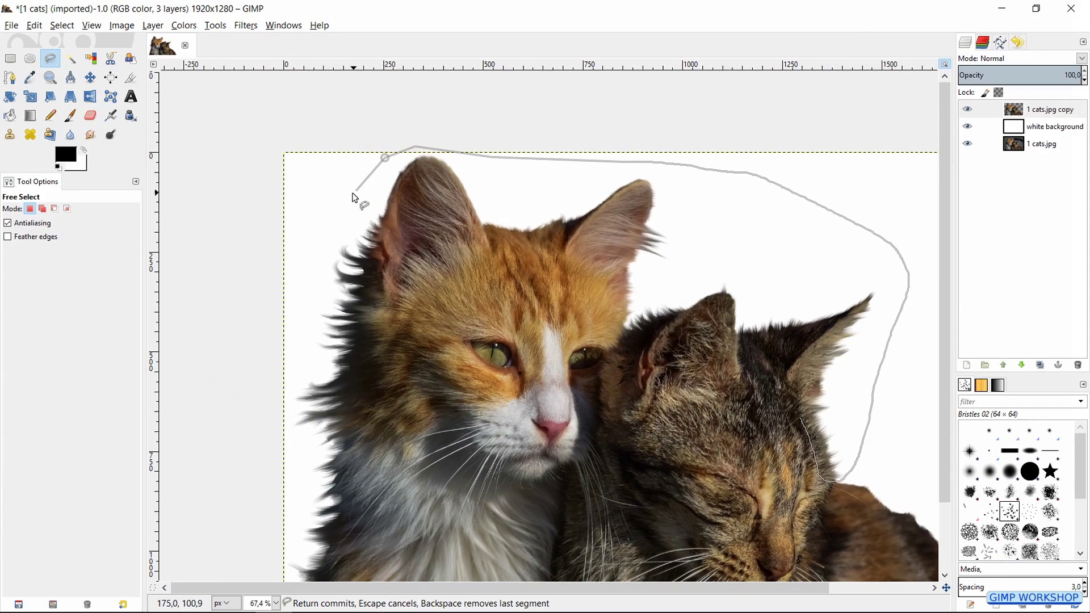
# Continue the Free Select outline through the white area beside the orange cat's back and around the image's lower corner
pyautogui.click(308, 254)
pyautogui.moveTo(309, 254); pyautogui.dragTo(351, 112)
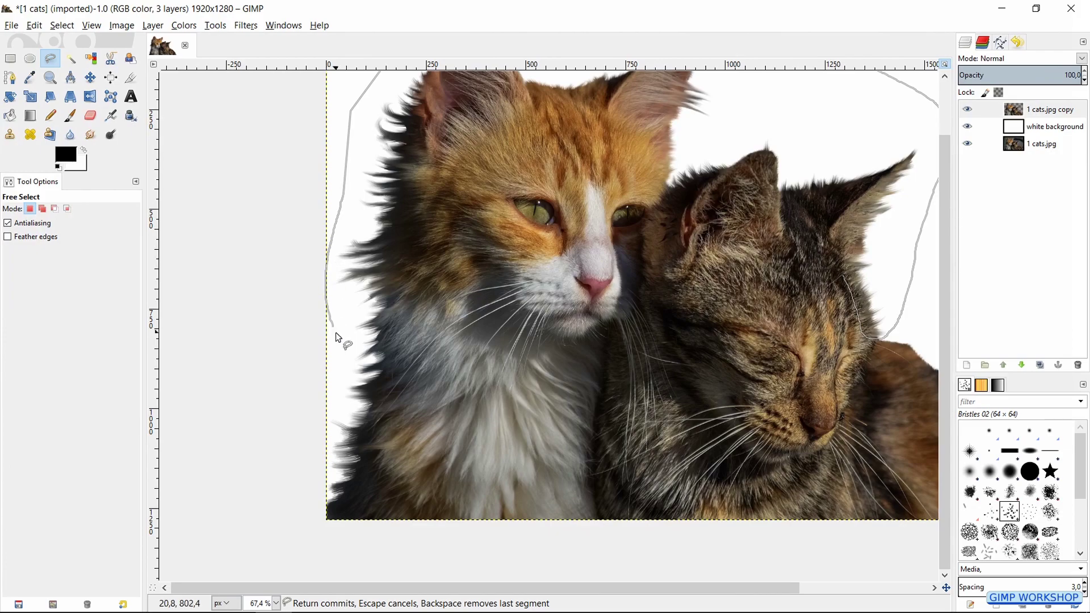
pyautogui.click(319, 527)
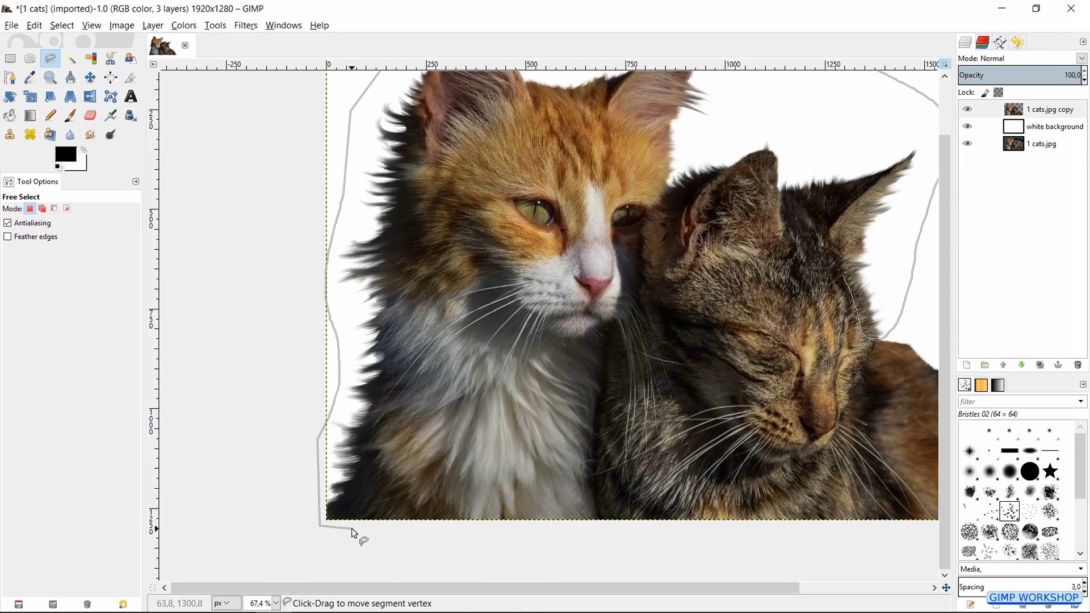
pyautogui.click(352, 528)
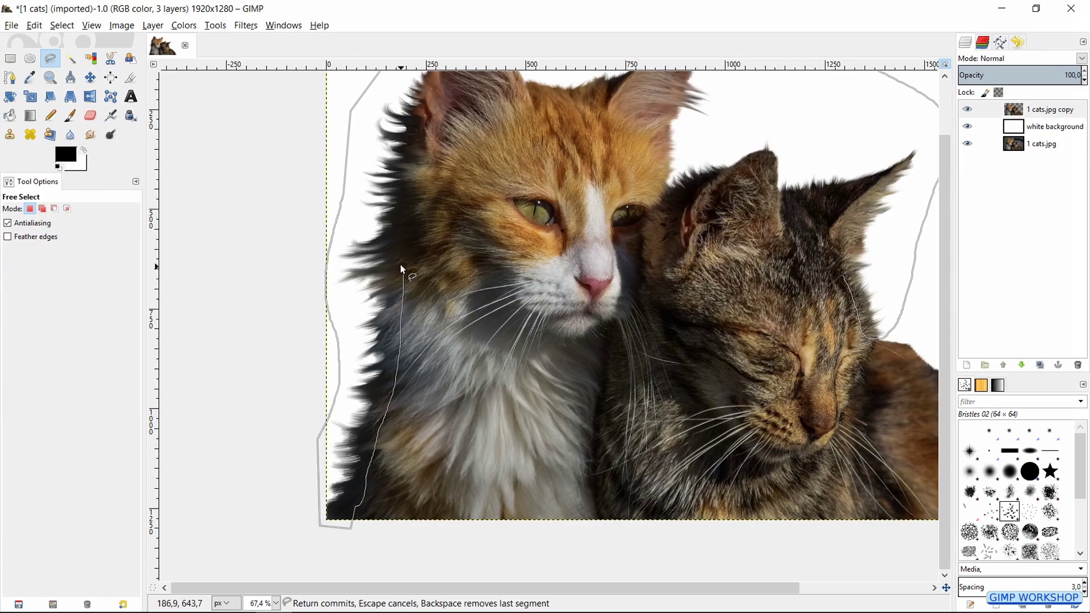
# Trace the outline back just inside the fur edges of both cats' heads and ears and close it into a selection
pyautogui.scroll(5, 369, 227)
pyautogui.hscroll(5, 312, 275)
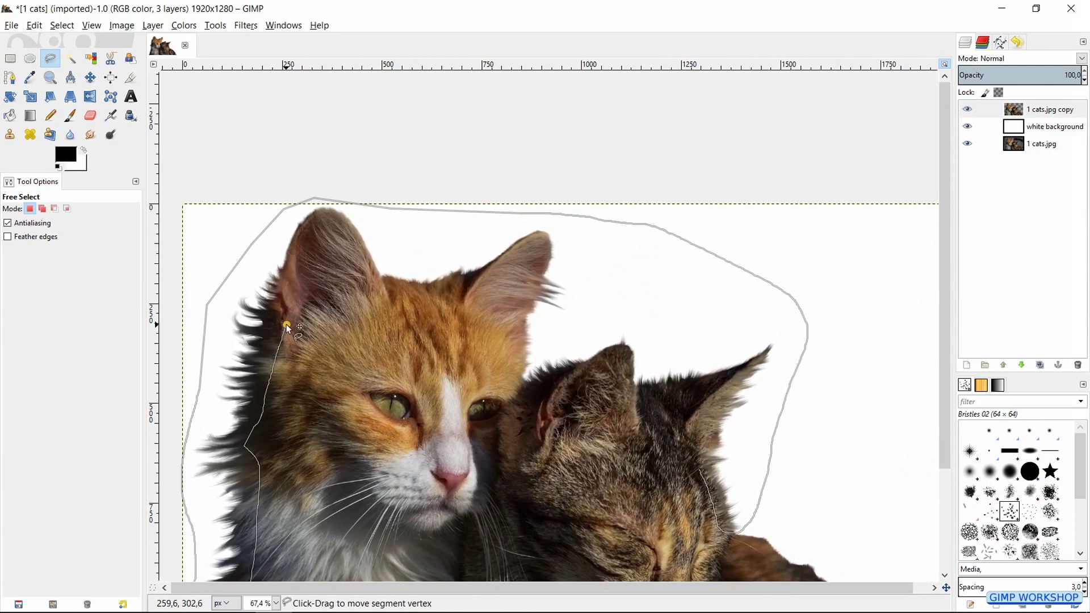
pyautogui.moveTo(352, 244); pyautogui.dragTo(380, 285)
pyautogui.click(442, 289)
pyautogui.click(472, 274)
pyautogui.click(517, 257)
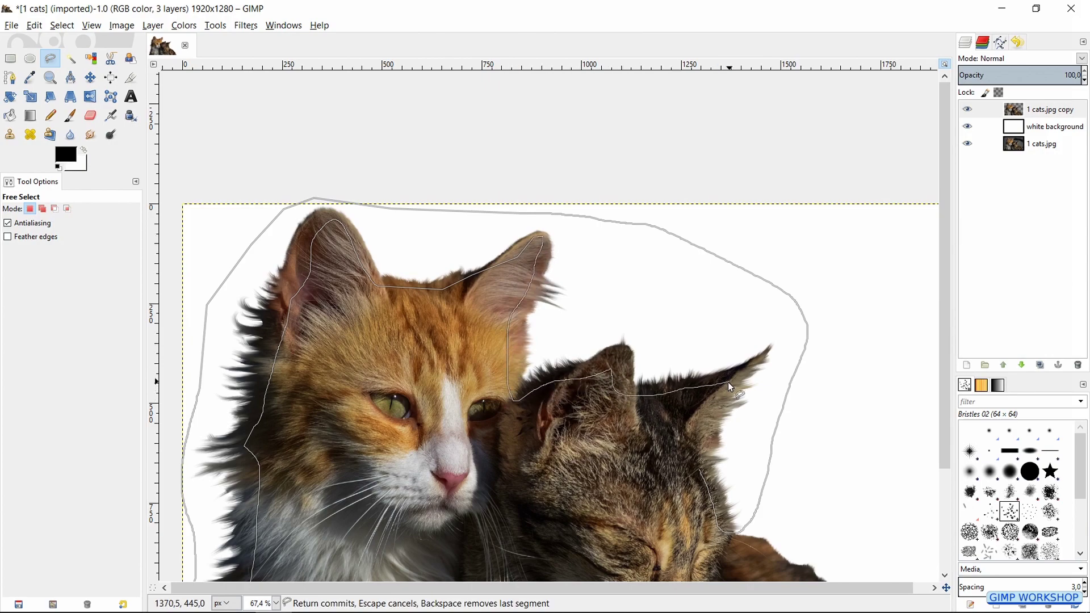
pyautogui.moveTo(690, 440); pyautogui.dragTo(691, 443)
pyautogui.moveTo(691, 442)
pyautogui.mouseDown()
pyautogui.moveTo(529, 317)
pyautogui.moveTo(595, 247)
pyautogui.mouseUp()
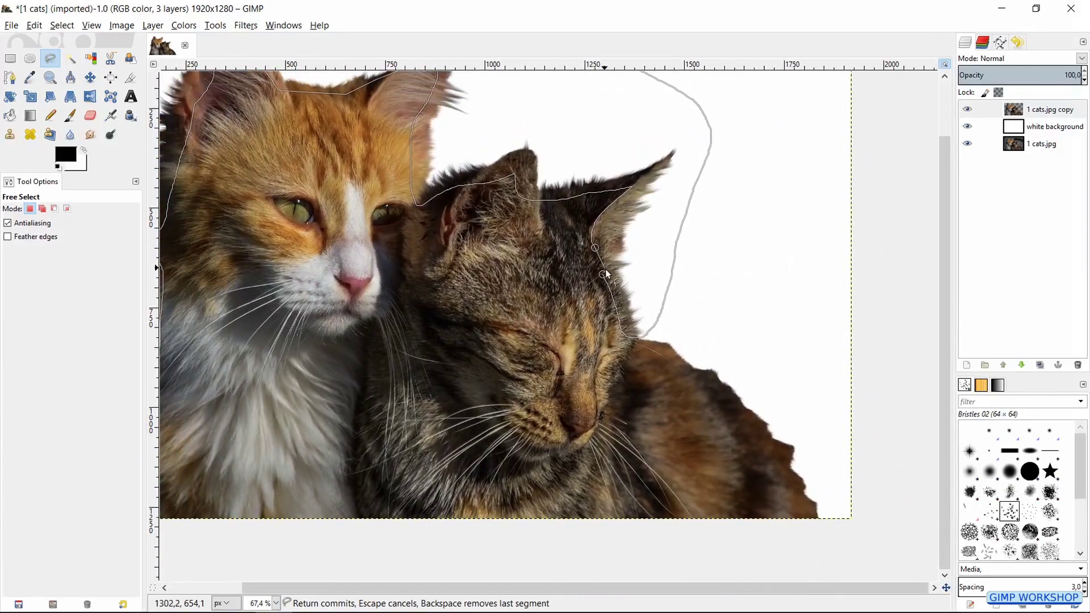
pyautogui.click(604, 274)
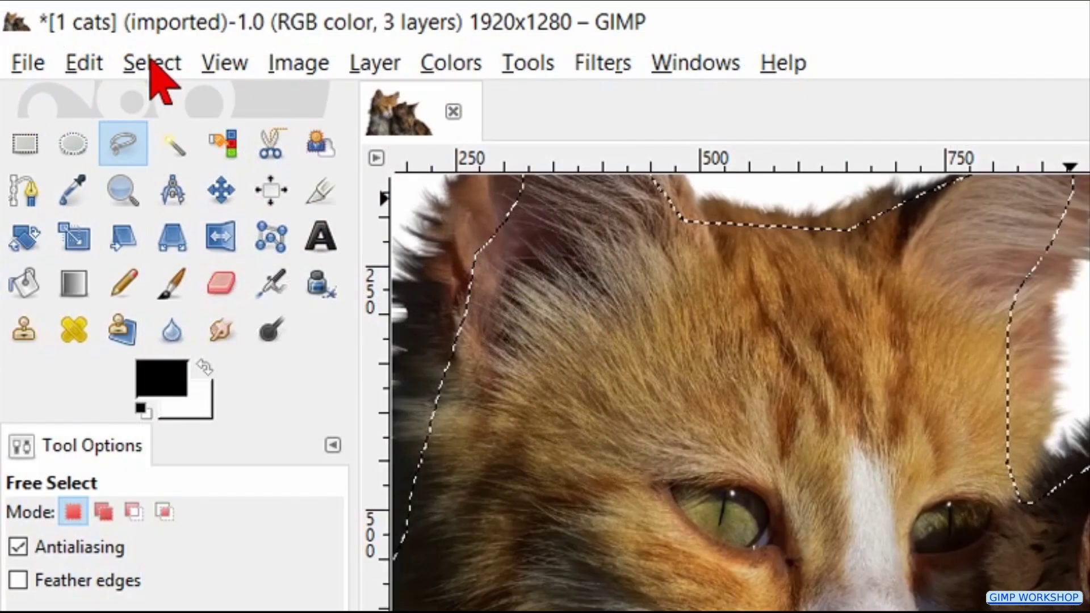
# Feather the fur-edge selection by 5 px
pyautogui.click(62, 24)
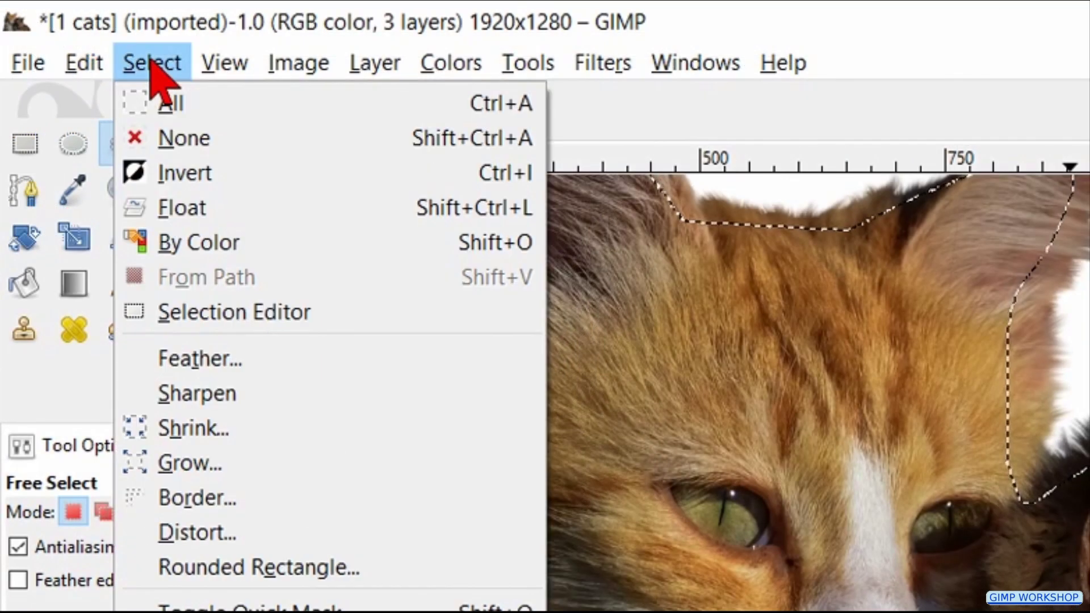
pyautogui.click(197, 358)
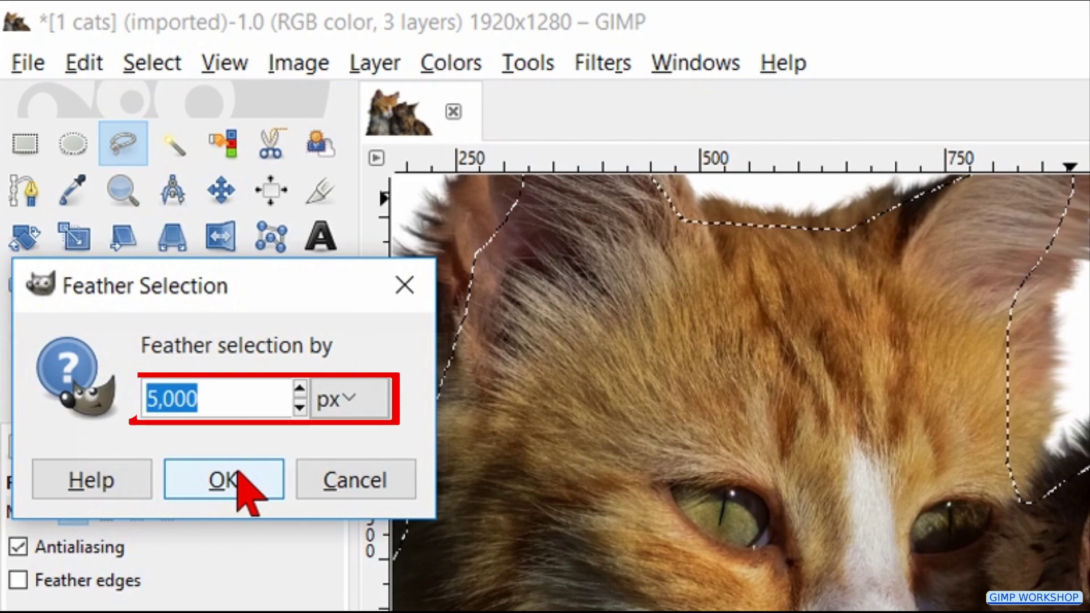
pyautogui.write('5')
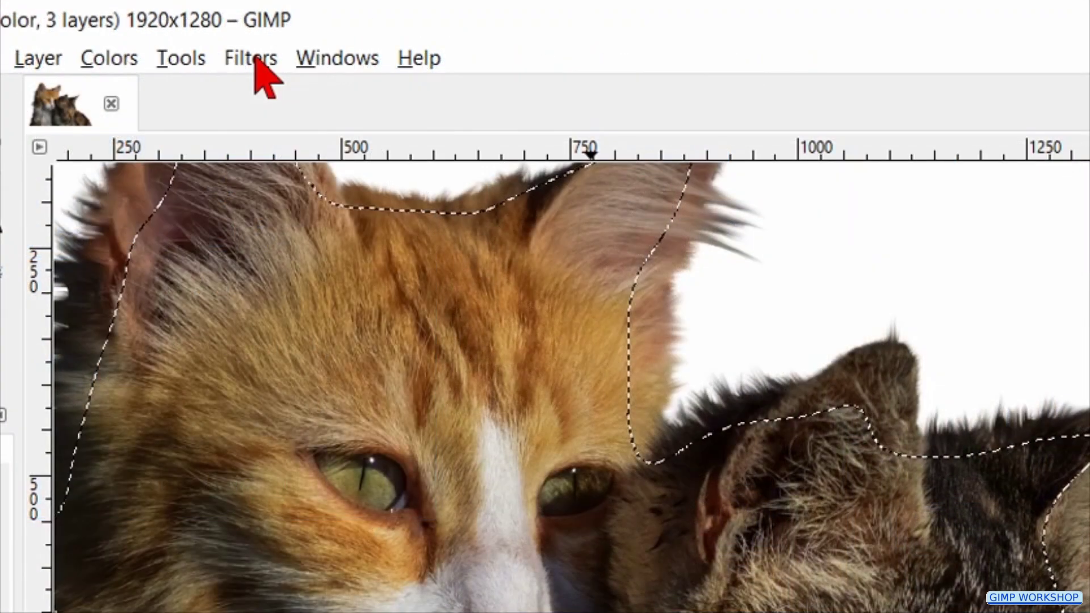
# Open the Sharpen filter, enlarge its dialog, and show the tabby's head in the preview
pyautogui.click(252, 58)
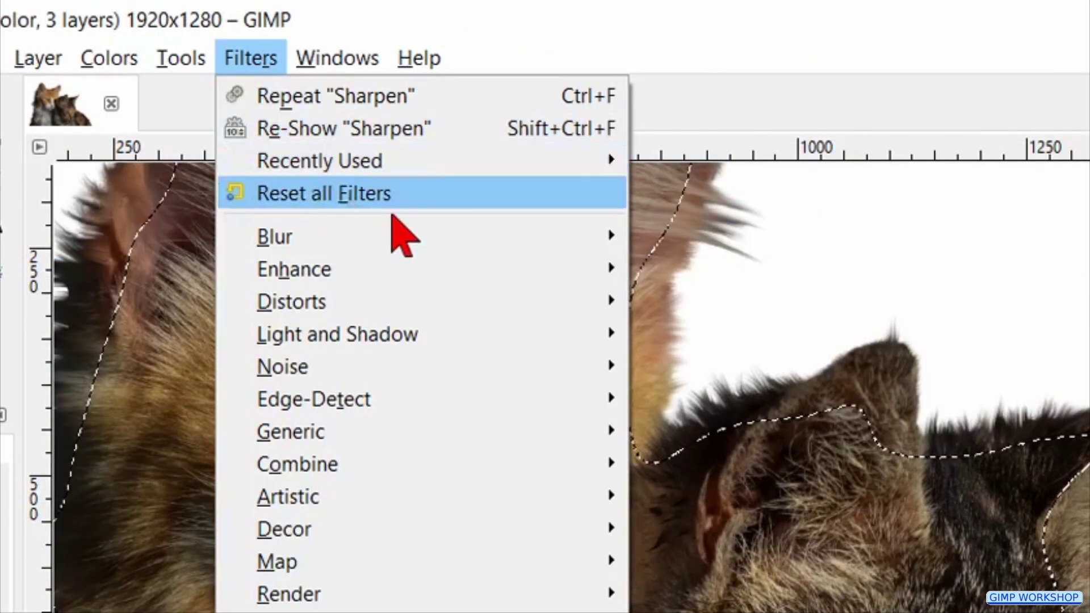
pyautogui.moveTo(607, 273)
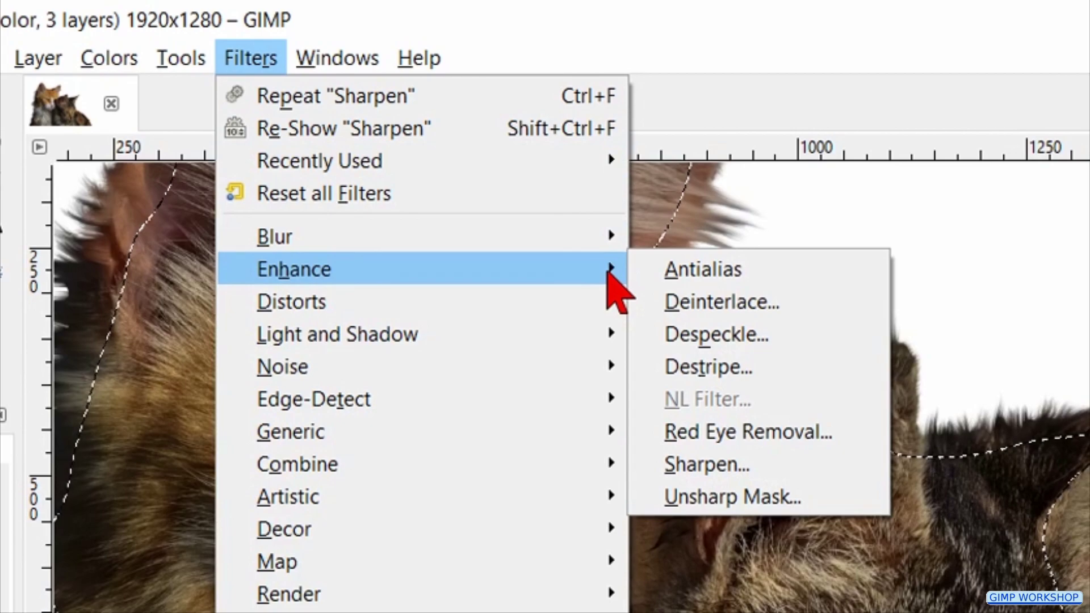
pyautogui.click(710, 468)
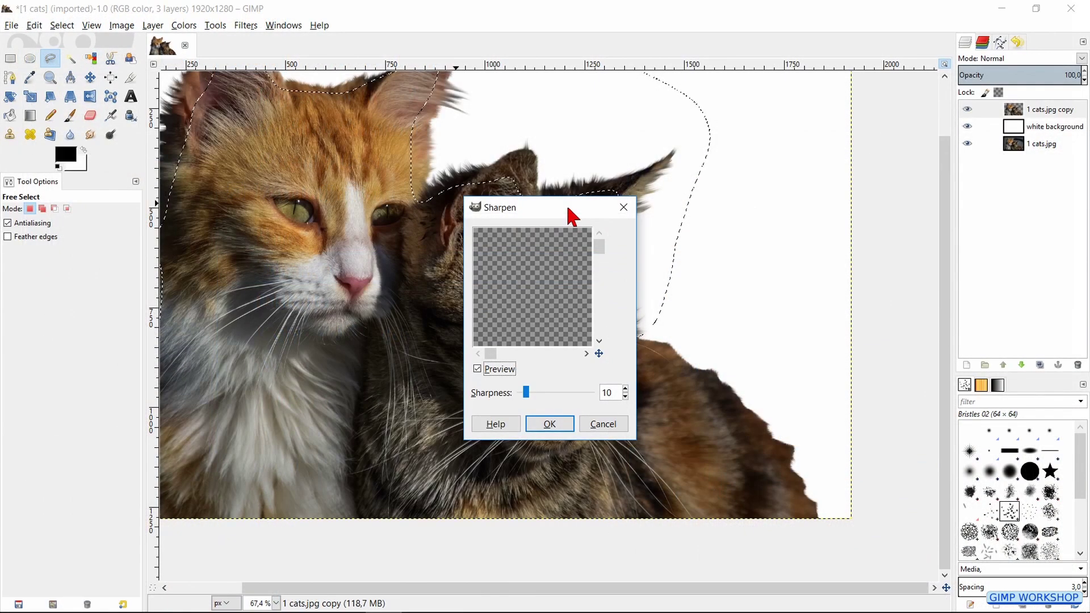
pyautogui.moveTo(568, 209); pyautogui.dragTo(334, 22)
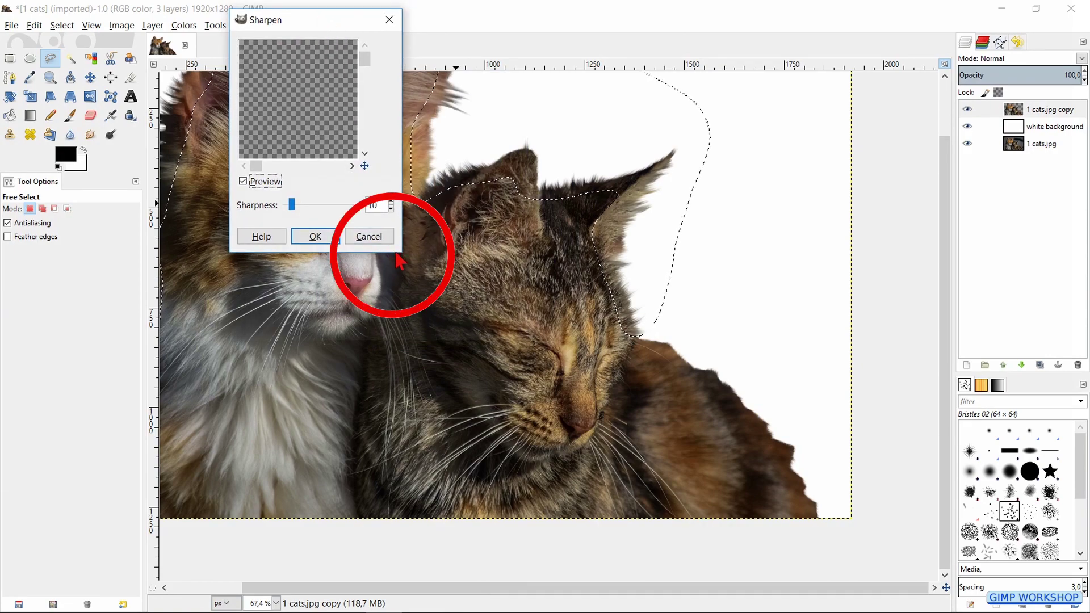
pyautogui.moveTo(396, 253); pyautogui.dragTo(806, 608)
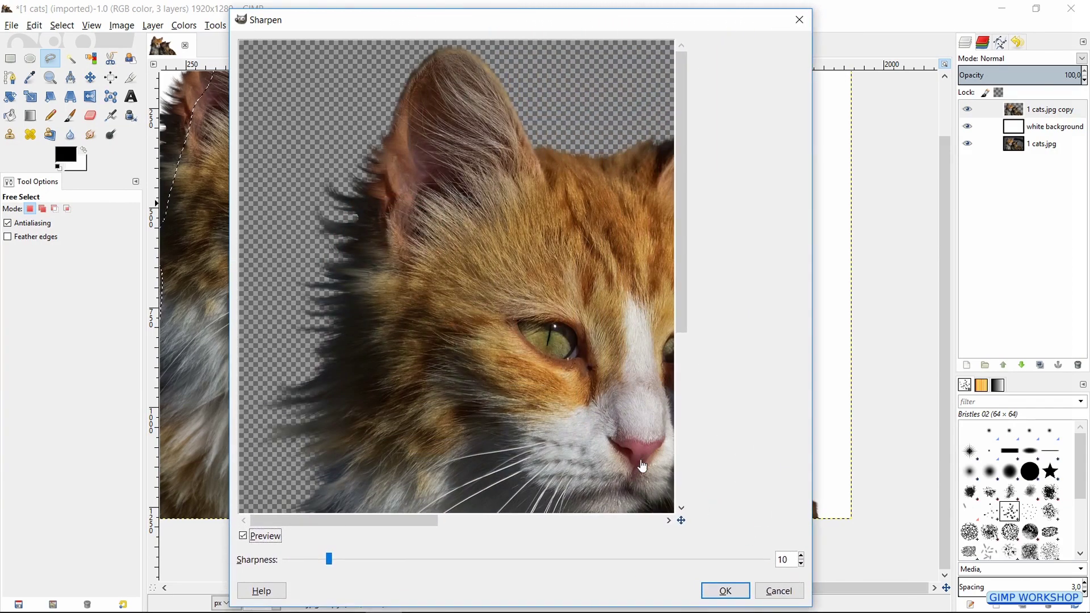
pyautogui.moveTo(601, 426); pyautogui.dragTo(226, 263)
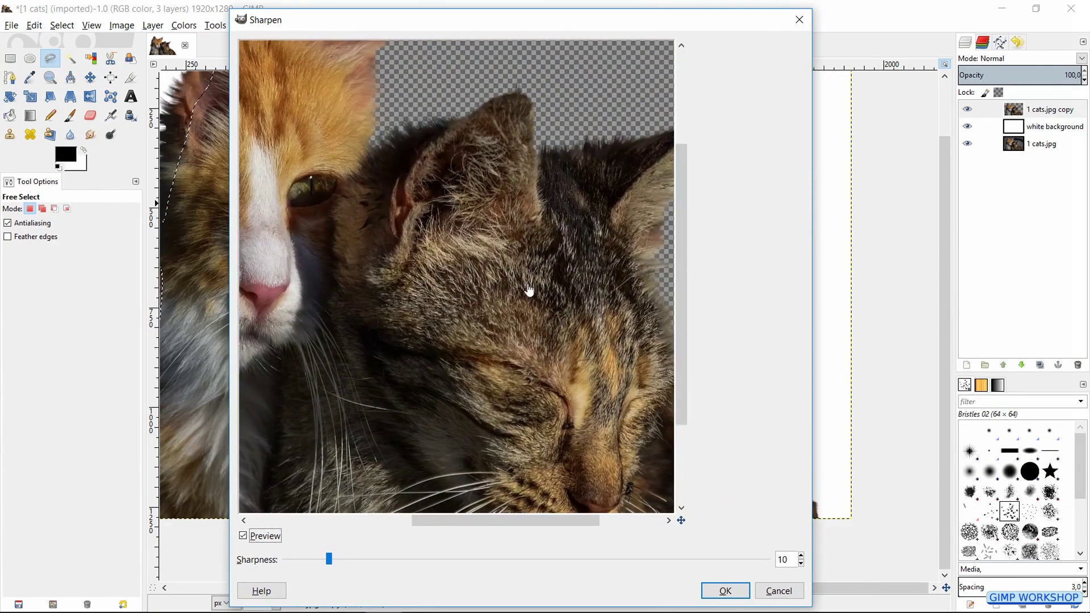
pyautogui.moveTo(529, 291); pyautogui.dragTo(431, 278)
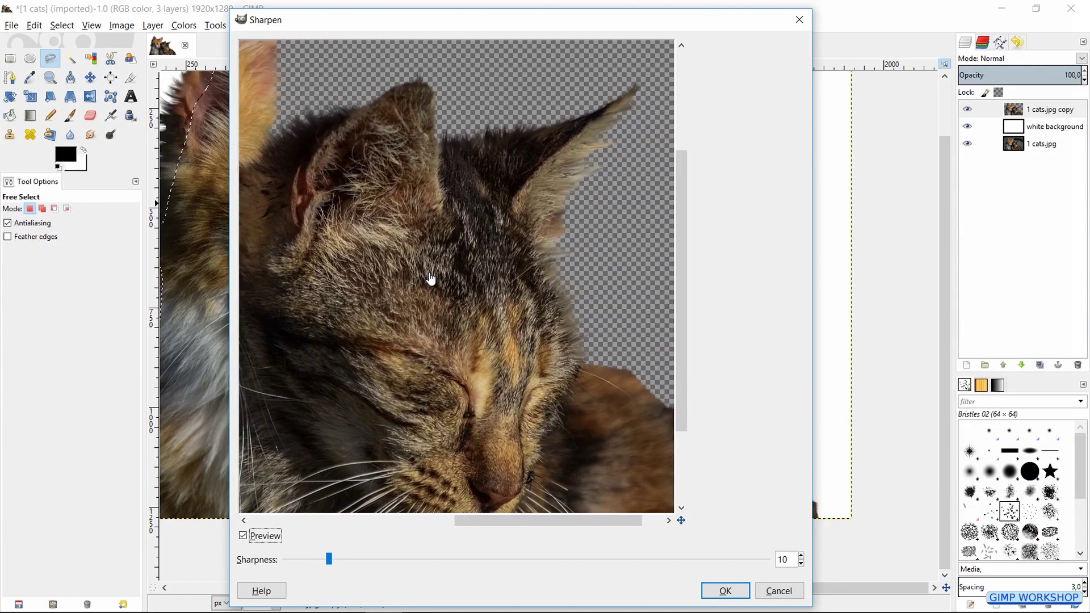
# Sharpen the selected fur edges with Sharpness 80 after comparing with the preview off and on
pyautogui.click(328, 564)
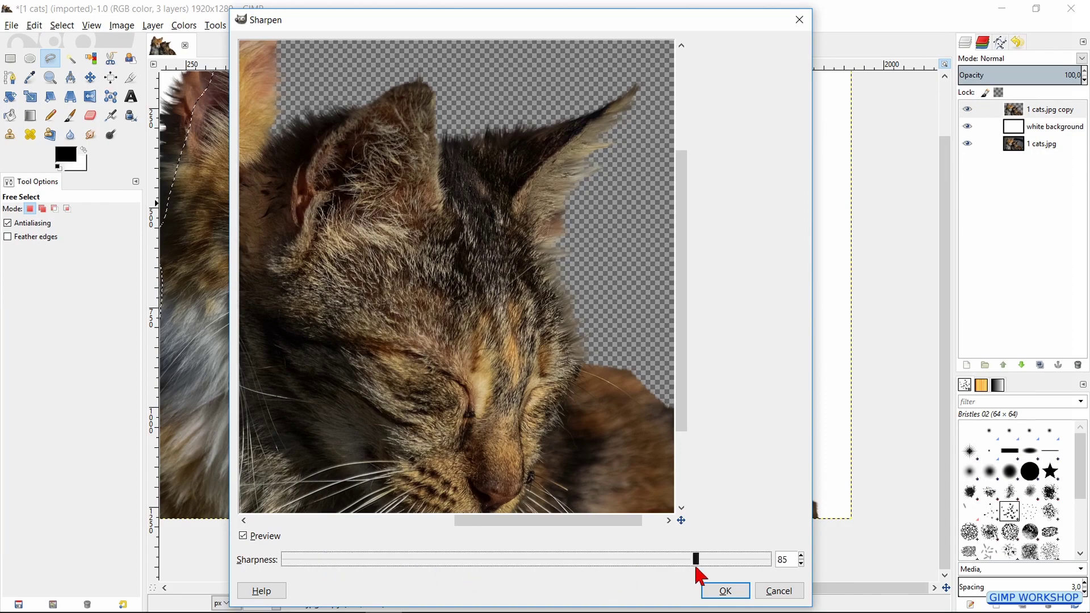
pyautogui.moveTo(758, 566)
pyautogui.mouseDown()
pyautogui.moveTo(771, 566)
pyautogui.moveTo(725, 563)
pyautogui.mouseUp()
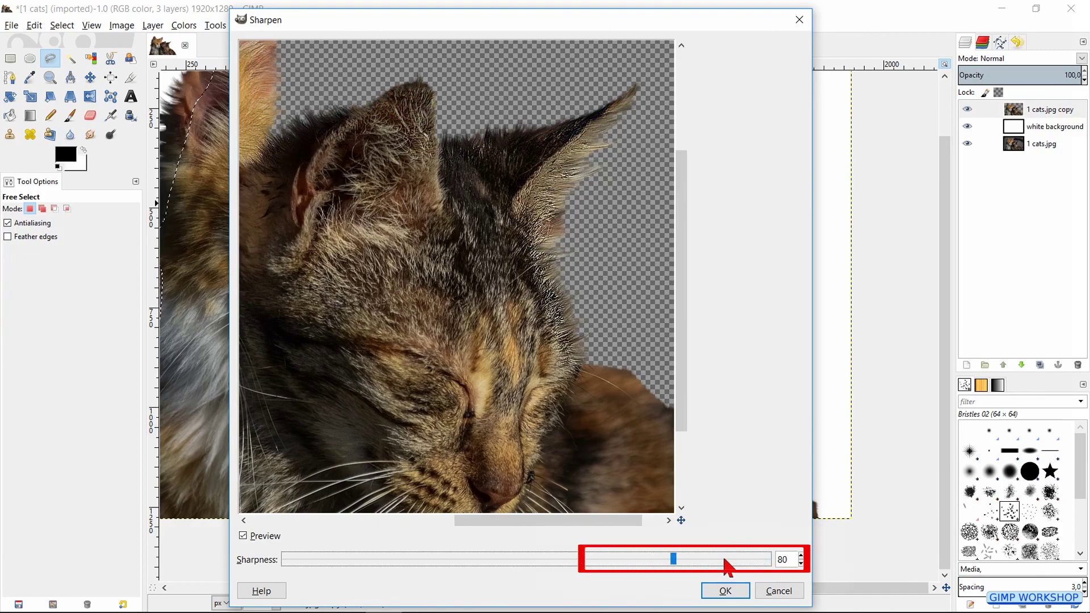
pyautogui.click(253, 539)
pyautogui.click(253, 539)
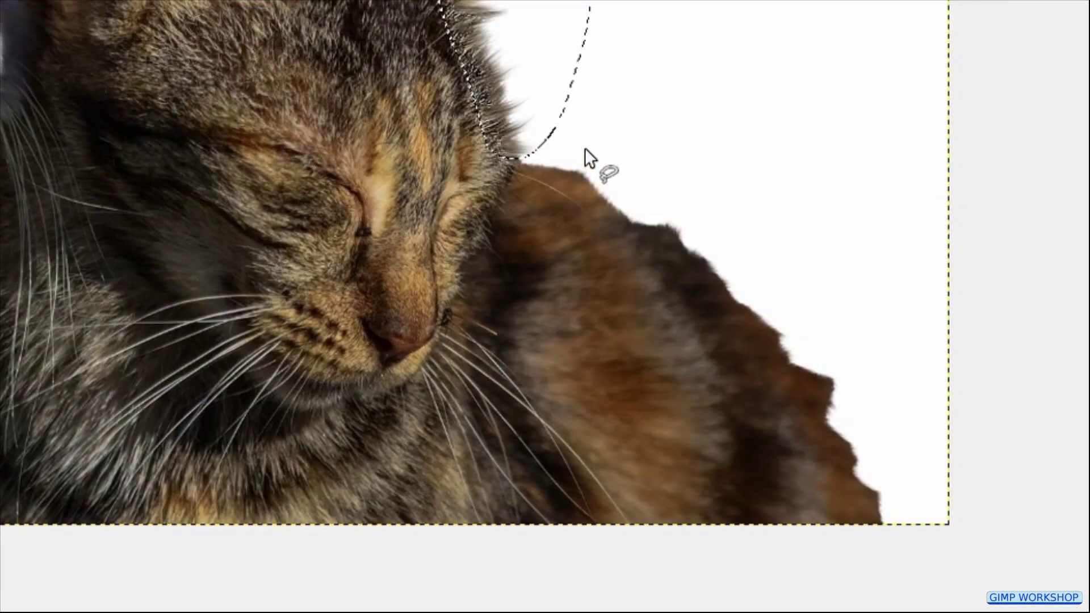
# Select the outer edge of the tabby's back with Free Select and feather the selection by 50 px
pyautogui.moveTo(585, 148)
pyautogui.mouseDown()
pyautogui.moveTo(671, 179)
pyautogui.moveTo(881, 348)
pyautogui.mouseUp()
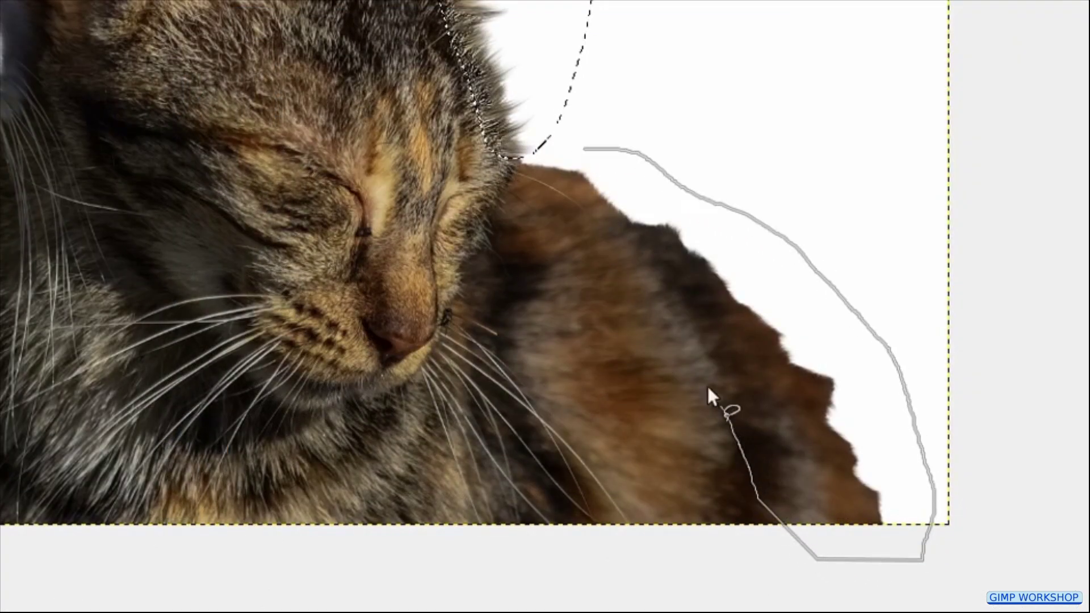
pyautogui.click(585, 149)
pyautogui.press('Return')
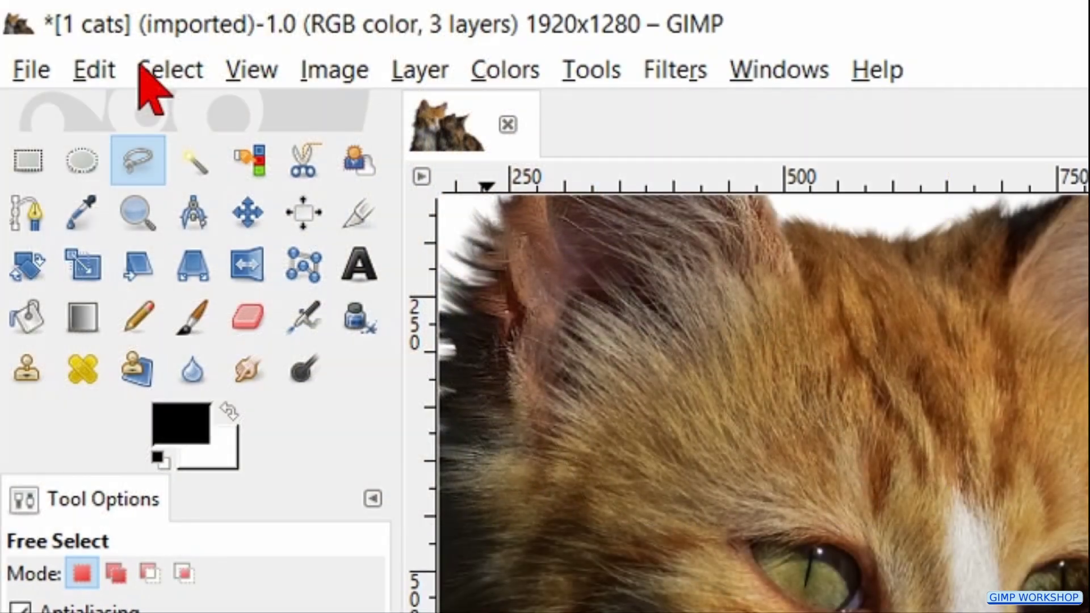
pyautogui.click(142, 67)
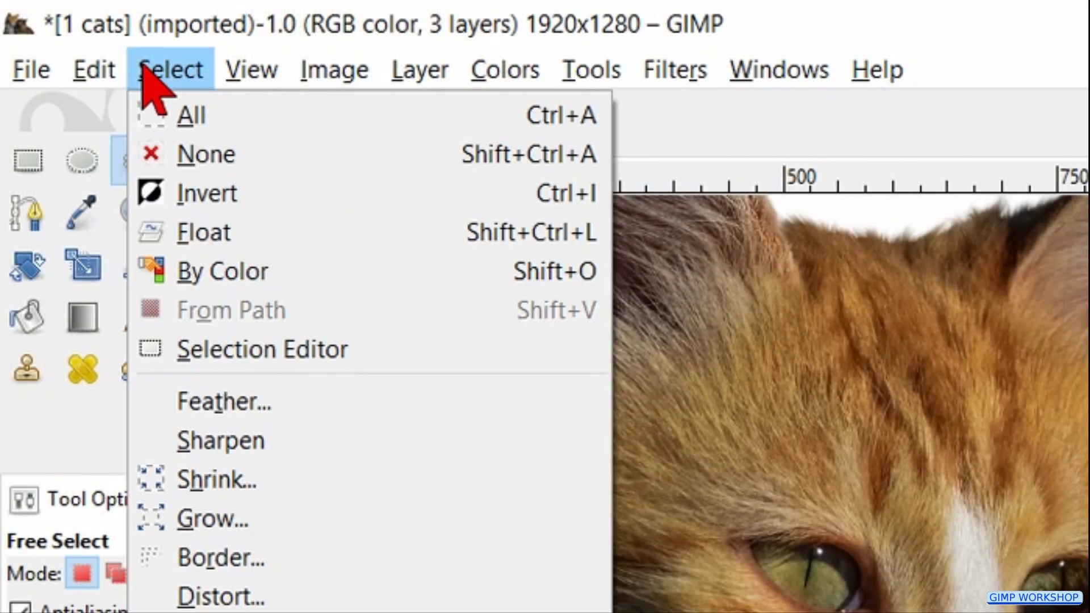
pyautogui.click(323, 403)
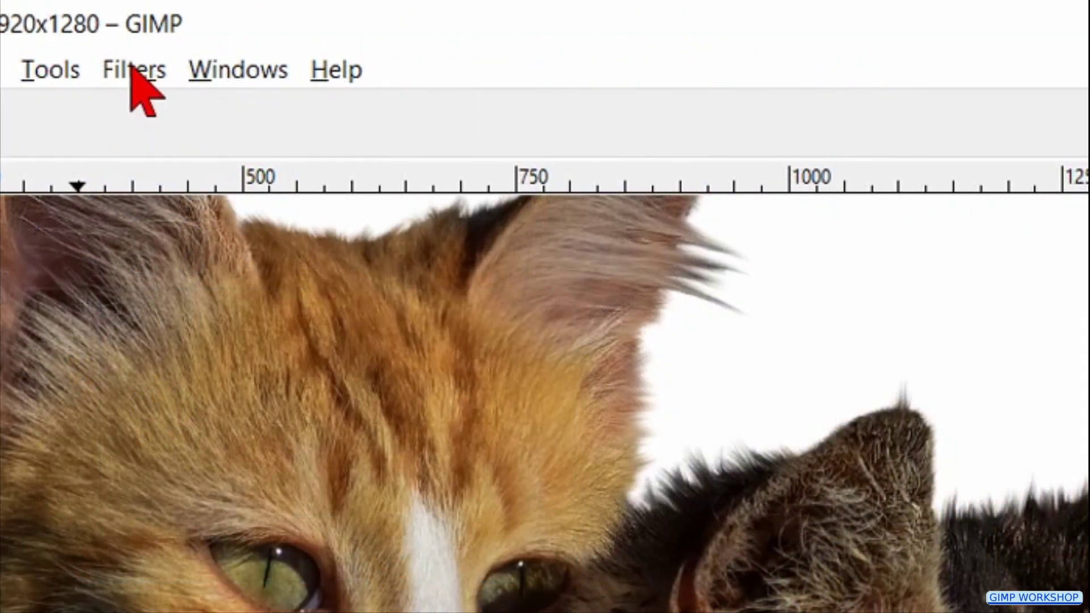
# Open the Gaussian Blur filter for the selected back edge and enlarge its dialog for a bigger preview
pyautogui.click(674, 69)
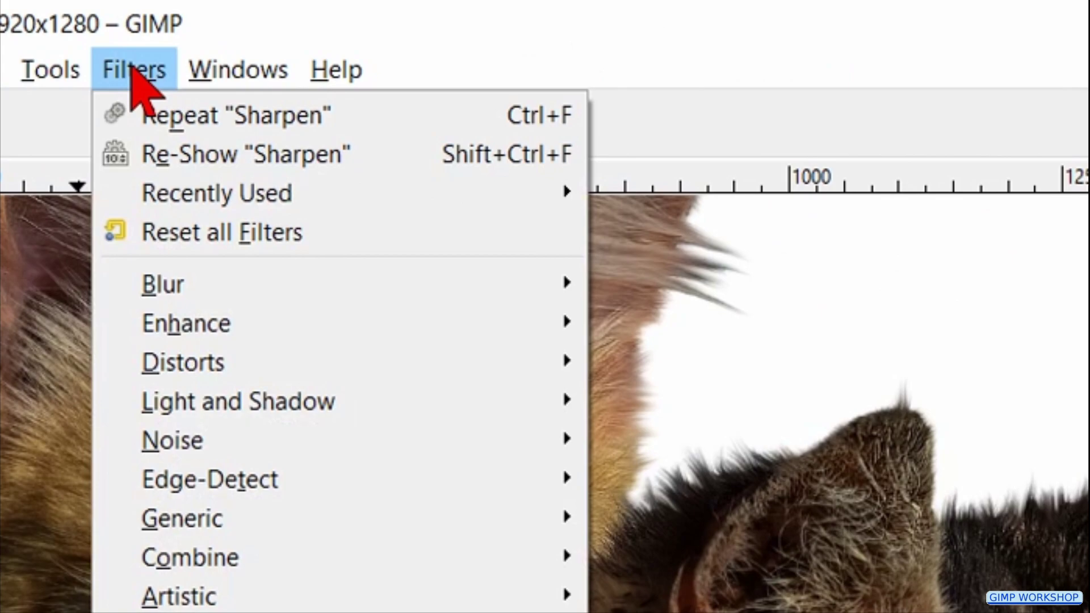
pyautogui.moveTo(483, 292)
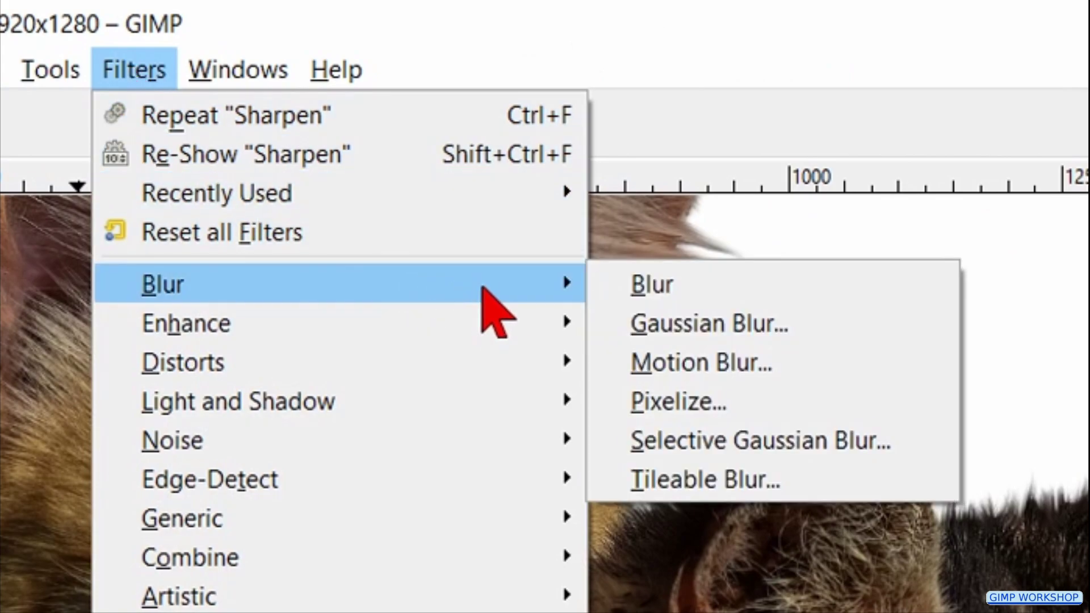
pyautogui.click(745, 334)
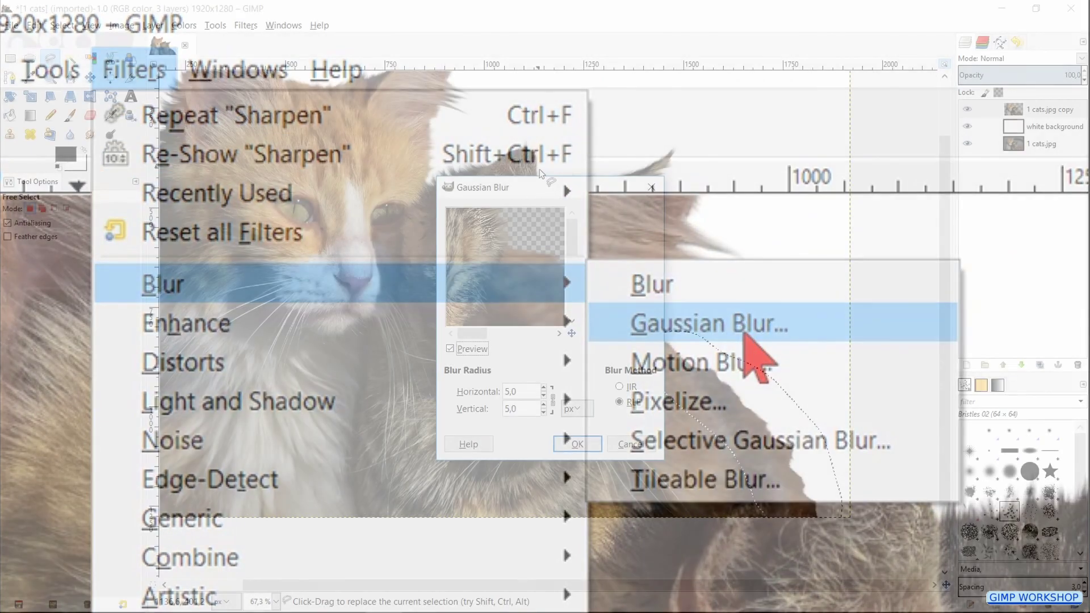
pyautogui.moveTo(555, 187); pyautogui.dragTo(334, 16)
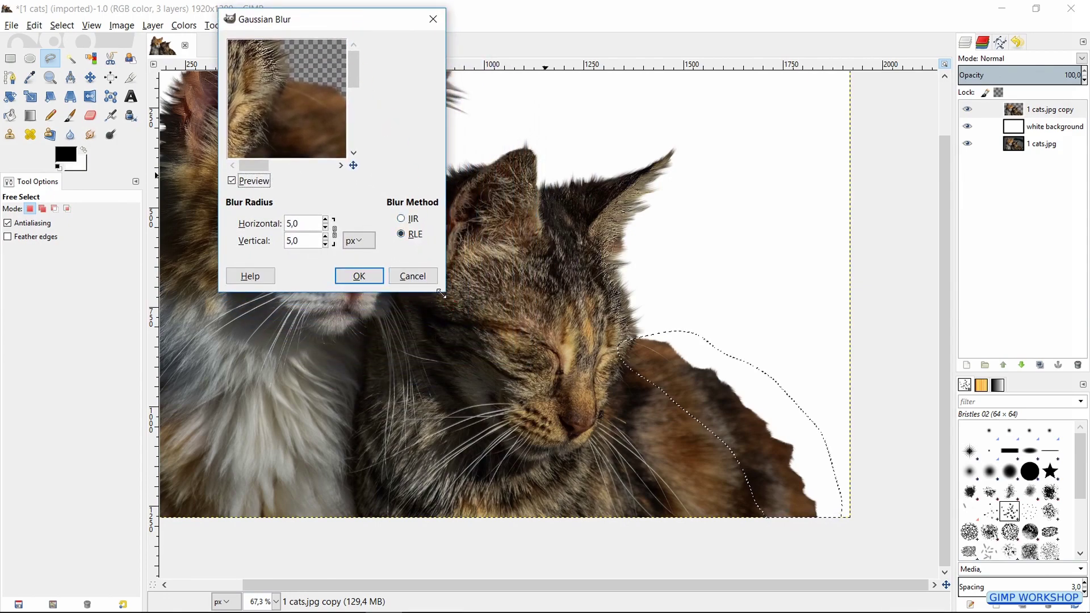
pyautogui.moveTo(446, 291); pyautogui.dragTo(841, 612)
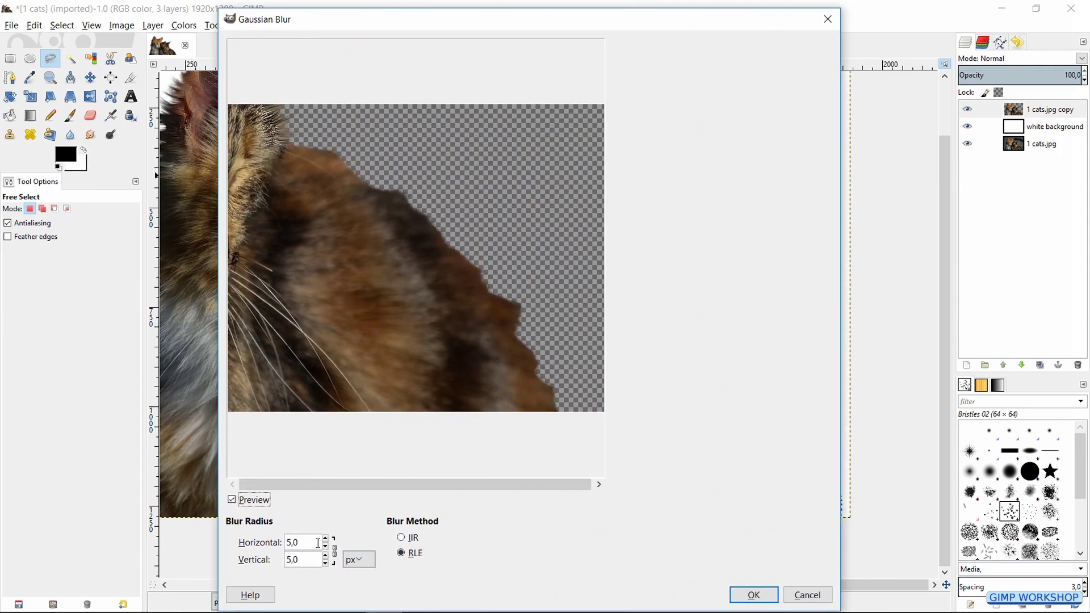
# Apply the Gaussian Blur with a 30 px horizontal and vertical radius to the tabby's back edge and clear the selection
pyautogui.tripleClick(318, 543)
pyautogui.write('3')
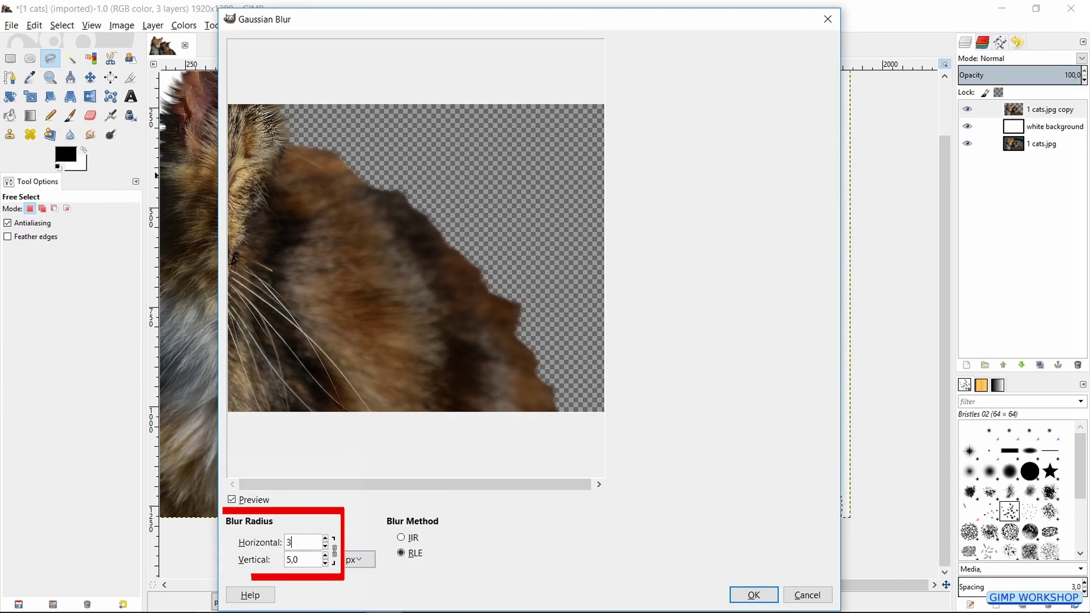
pyautogui.write('0')
pyautogui.press('Tab')
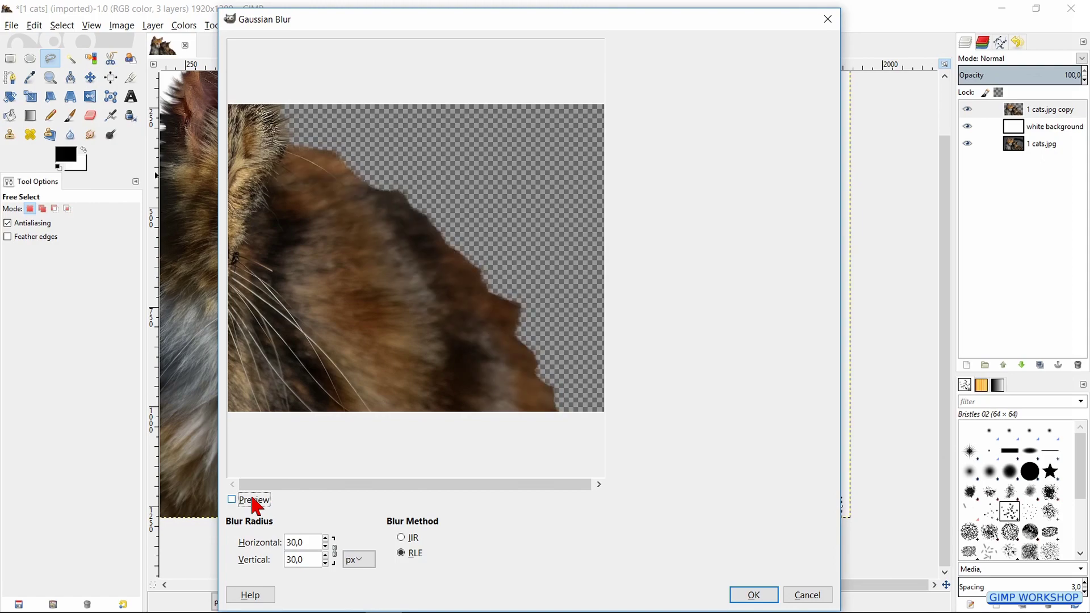
pyautogui.click(252, 499)
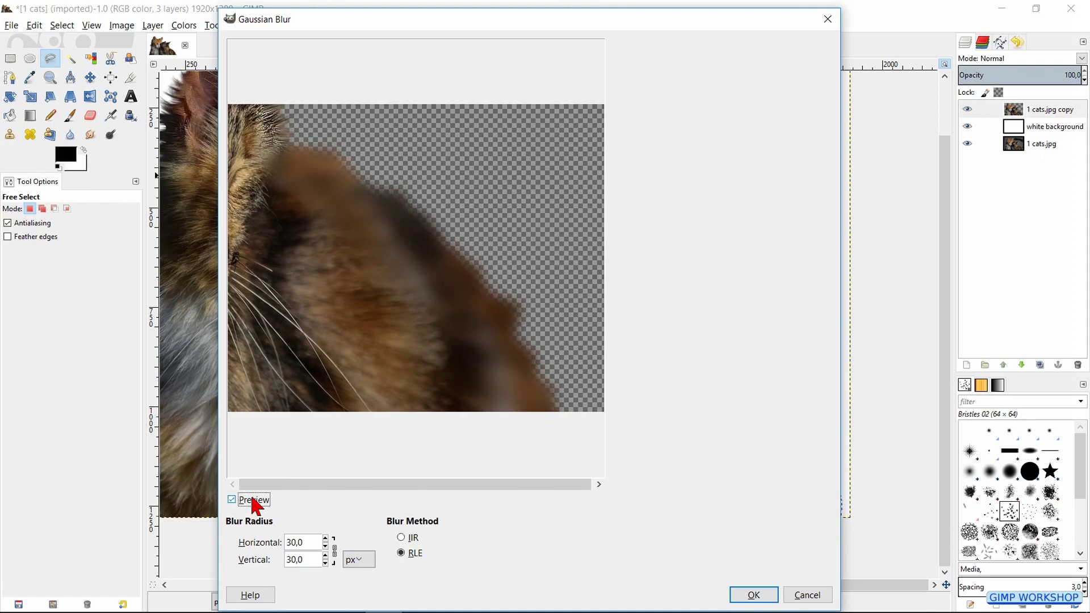
pyautogui.click(755, 596)
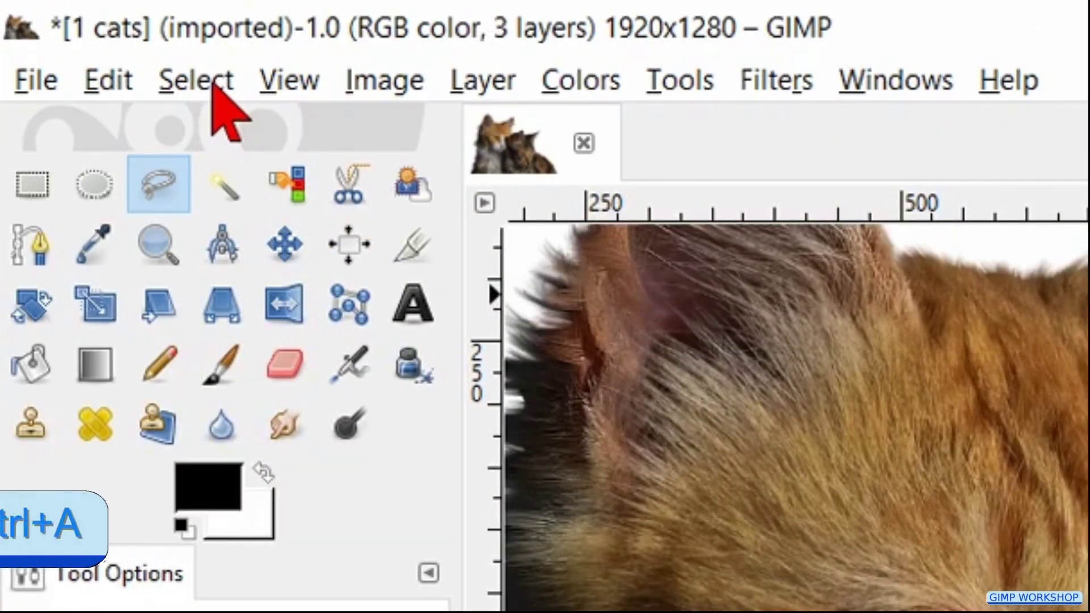
pyautogui.click(213, 83)
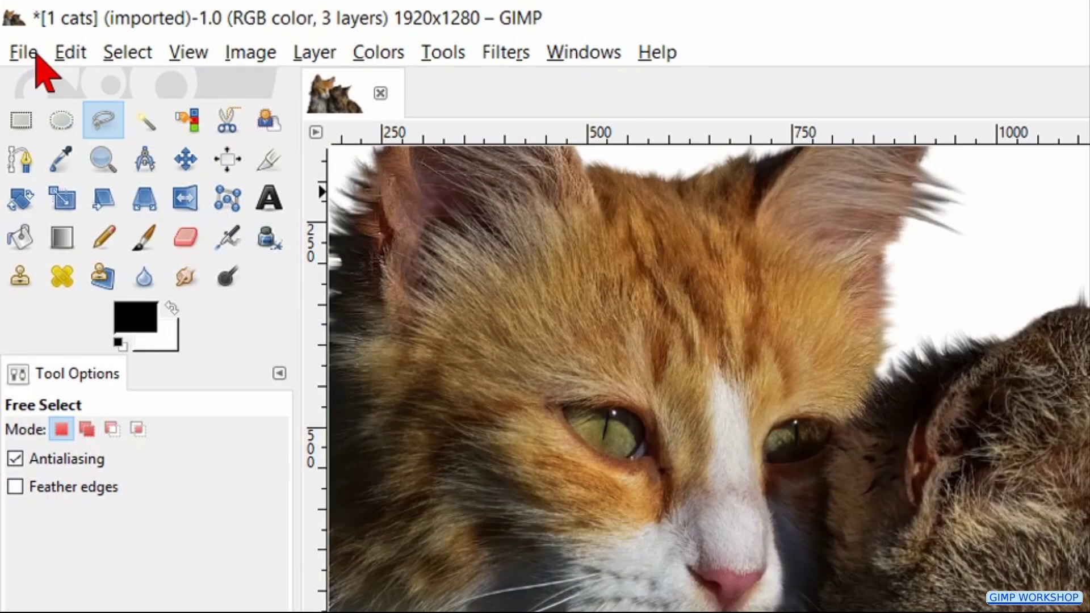
# Open 2 seagulls.jpg as a new layer and lower it one level, below the 1 cats.jpg copy layer
pyautogui.click(24, 52)
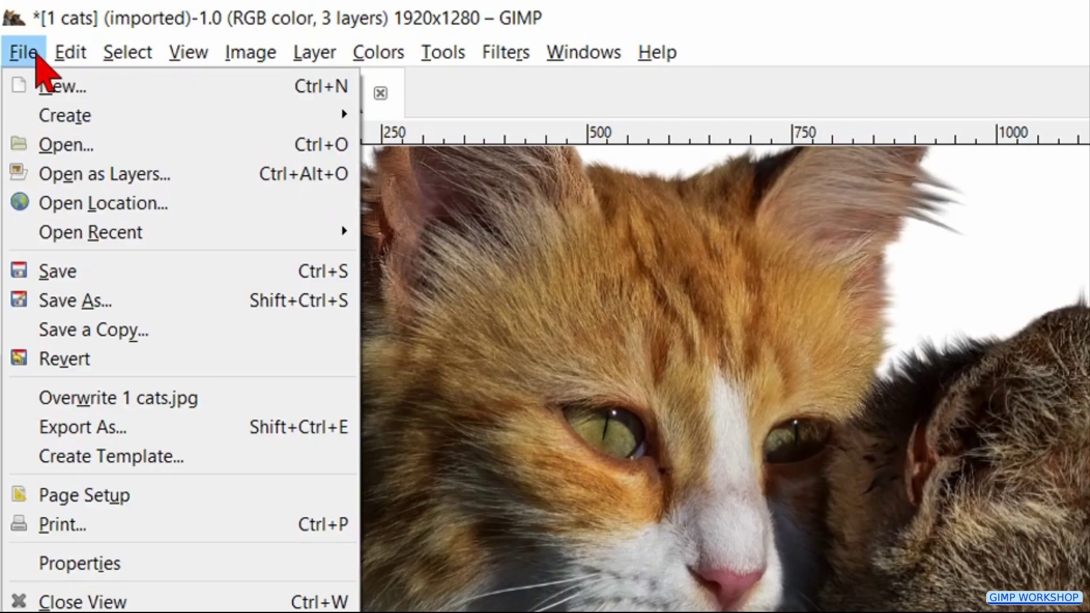
pyautogui.click(81, 176)
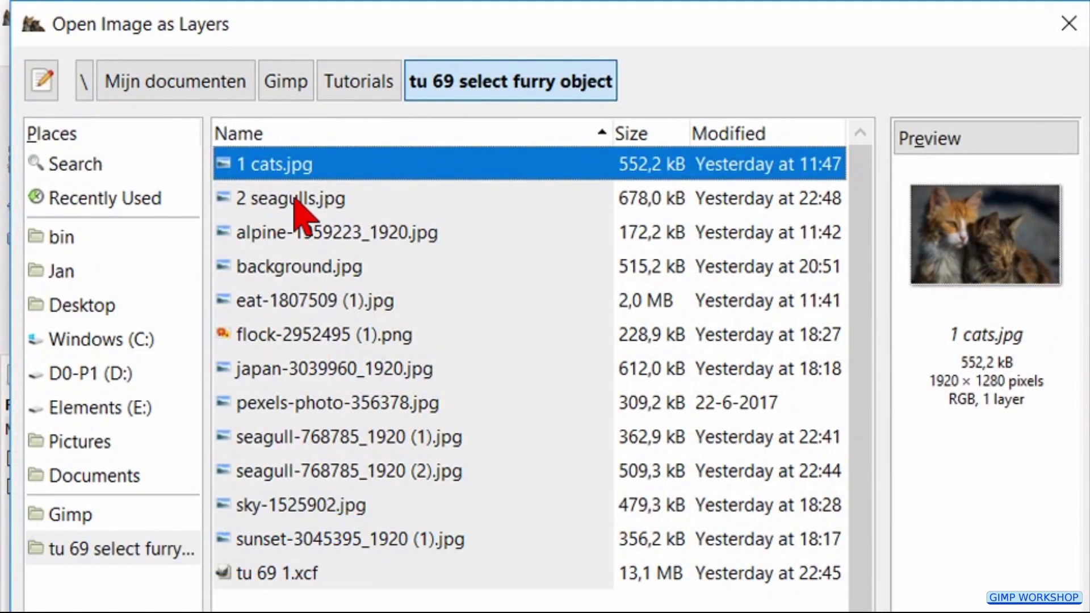
pyautogui.click(348, 200)
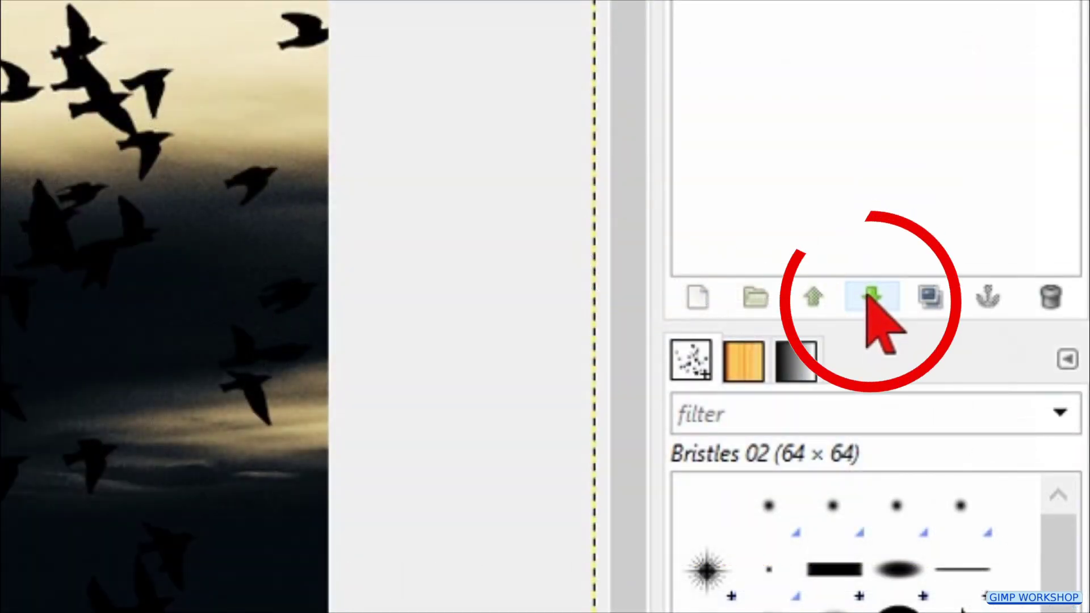
pyautogui.click(870, 297)
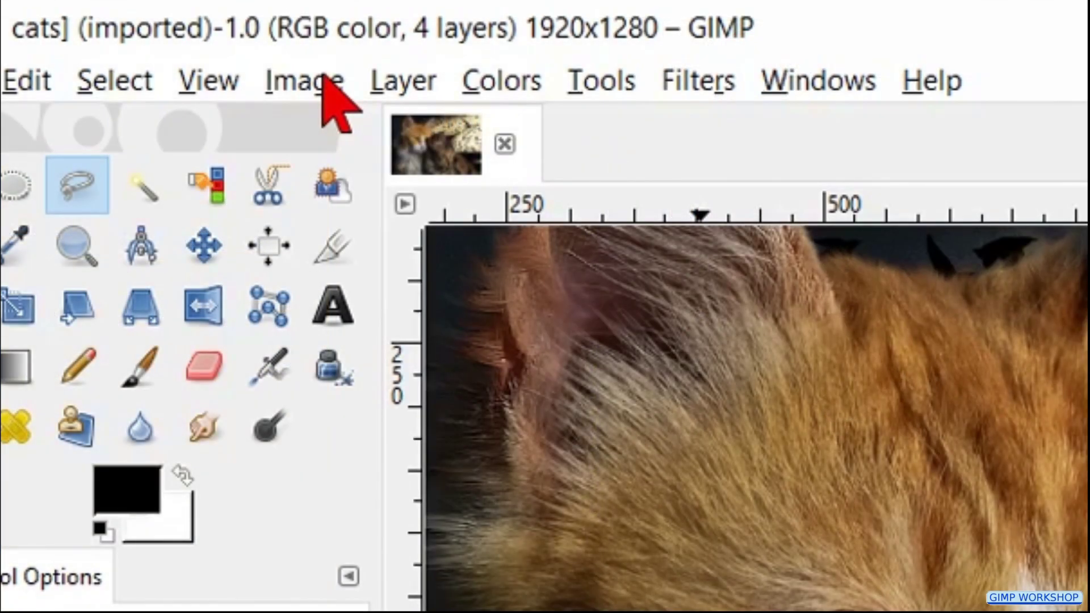
# Fit the canvas to the layers and zoom so the whole image fits in the window
pyautogui.click(324, 80)
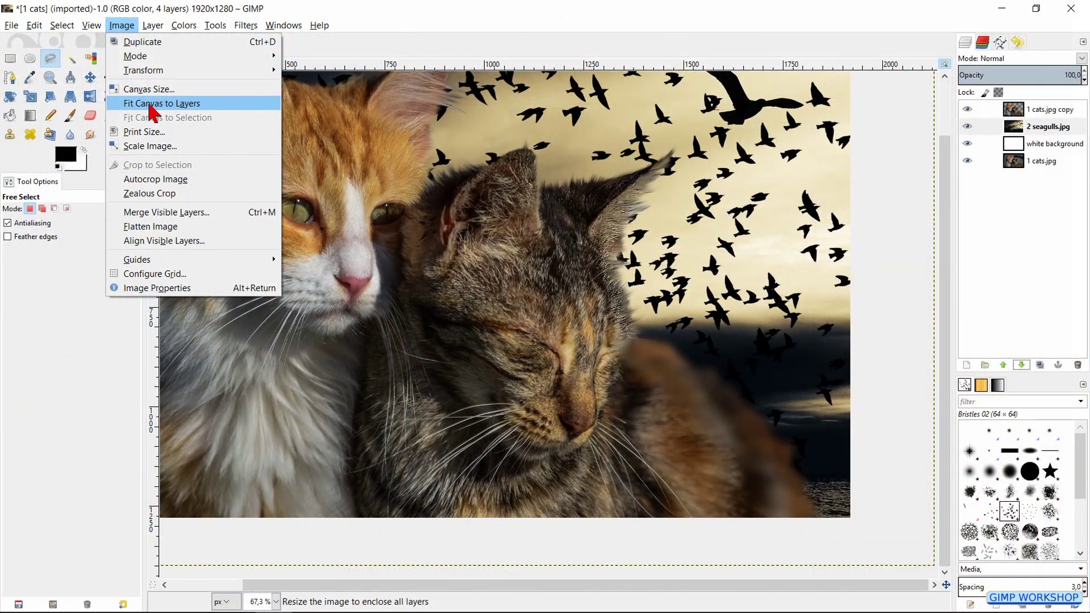
pyautogui.click(392, 333)
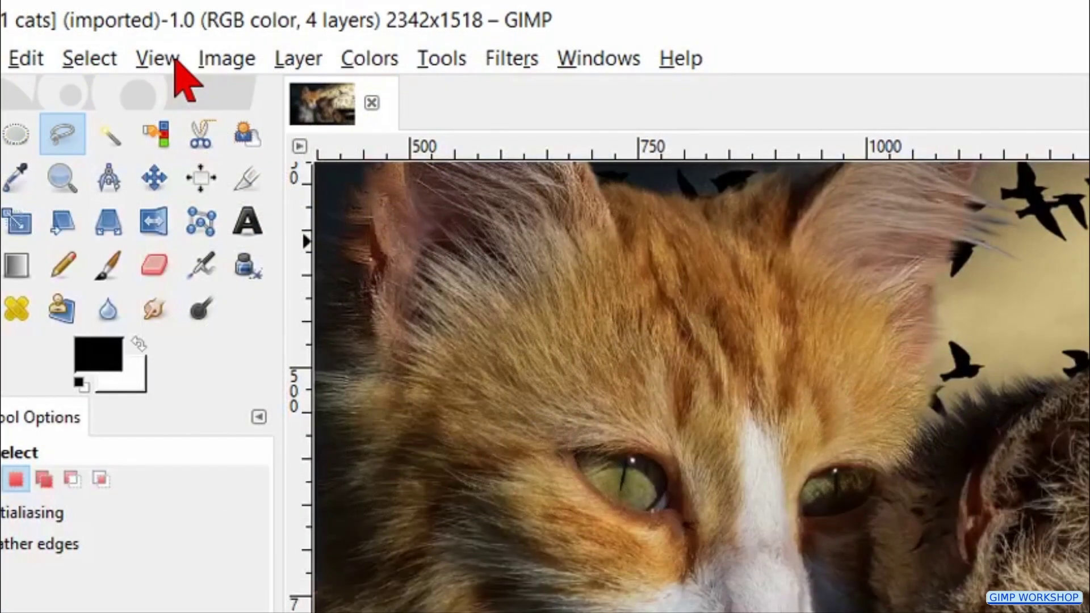
pyautogui.click(97, 25)
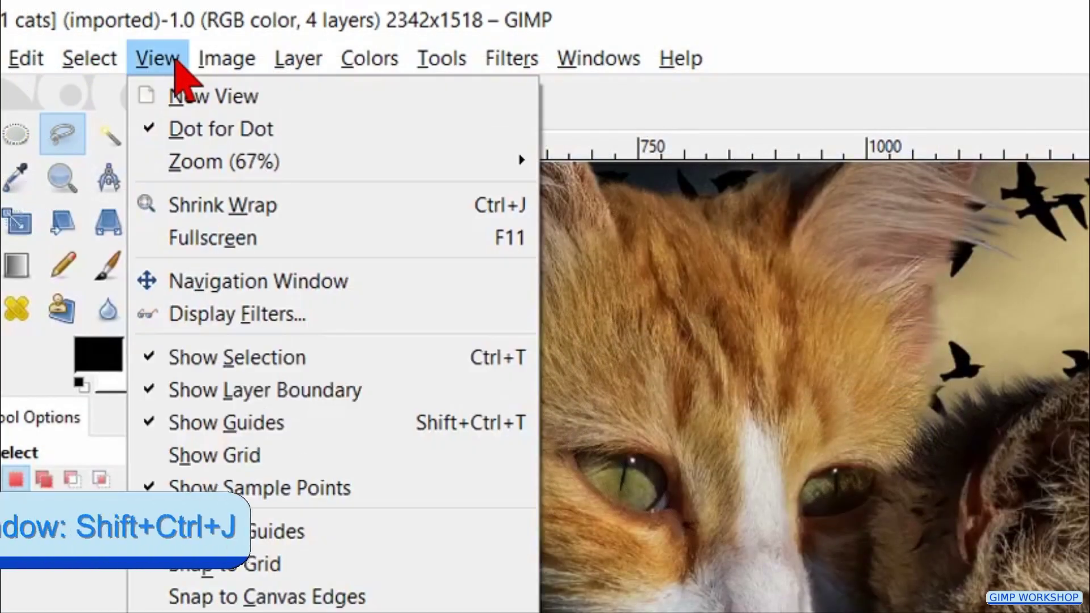
pyautogui.moveTo(459, 160)
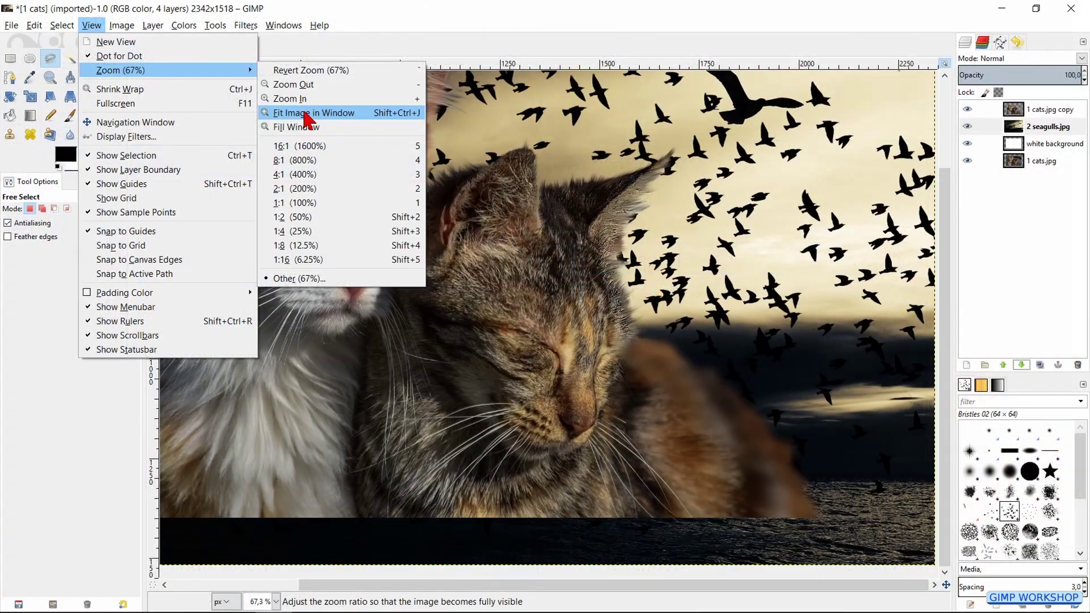
pyautogui.click(647, 259)
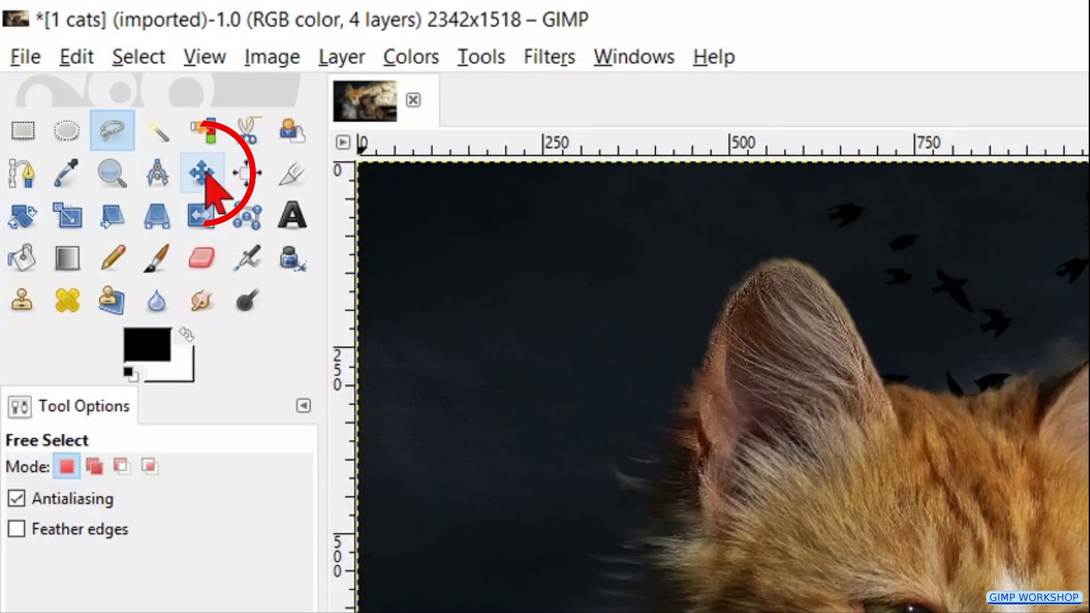
# Move the 1 cats.jpg copy layer slightly down and to the right over the seagulls background, using the move-active-layer mode
pyautogui.click(91, 77)
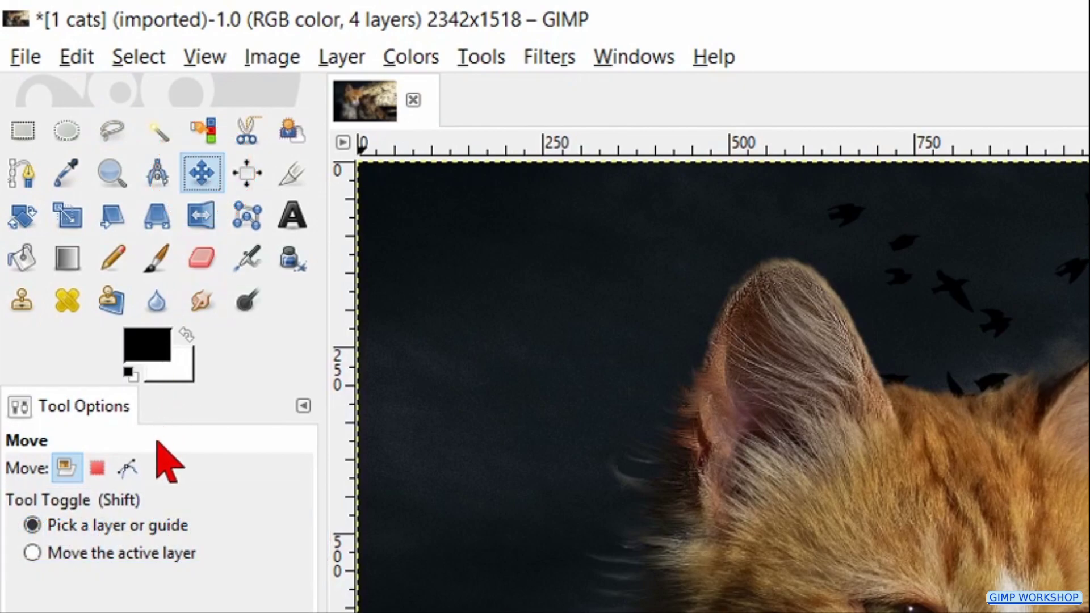
pyautogui.click(154, 555)
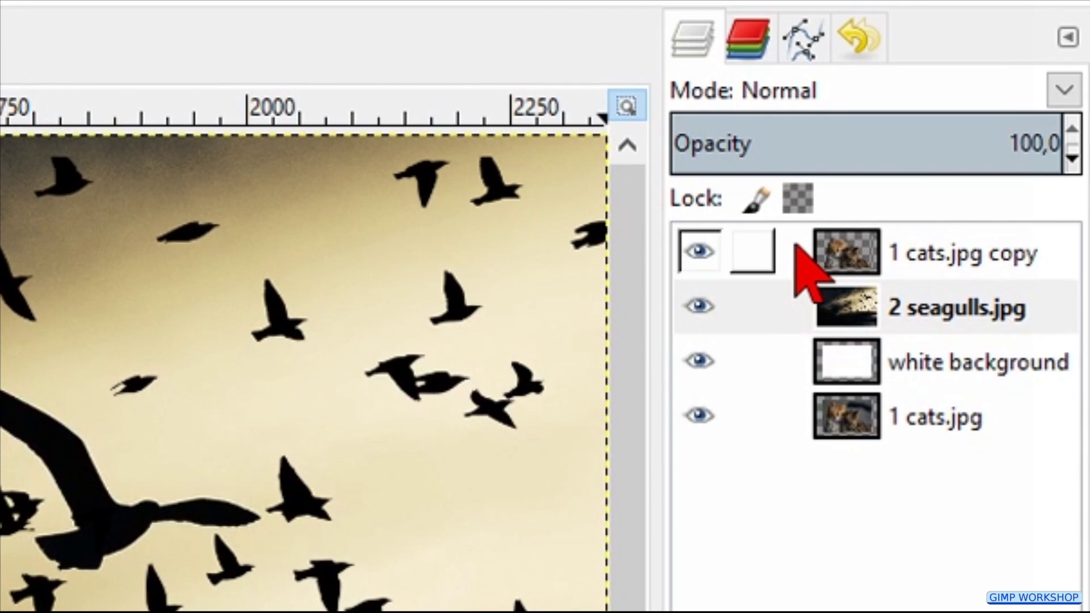
pyautogui.click(798, 250)
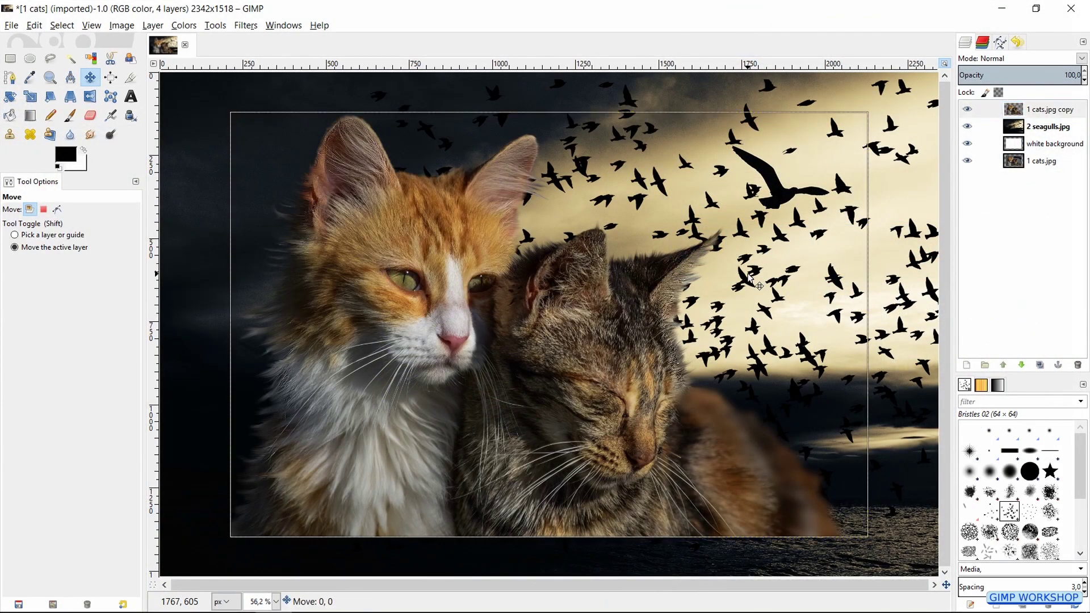
pyautogui.moveTo(749, 277); pyautogui.dragTo(785, 292)
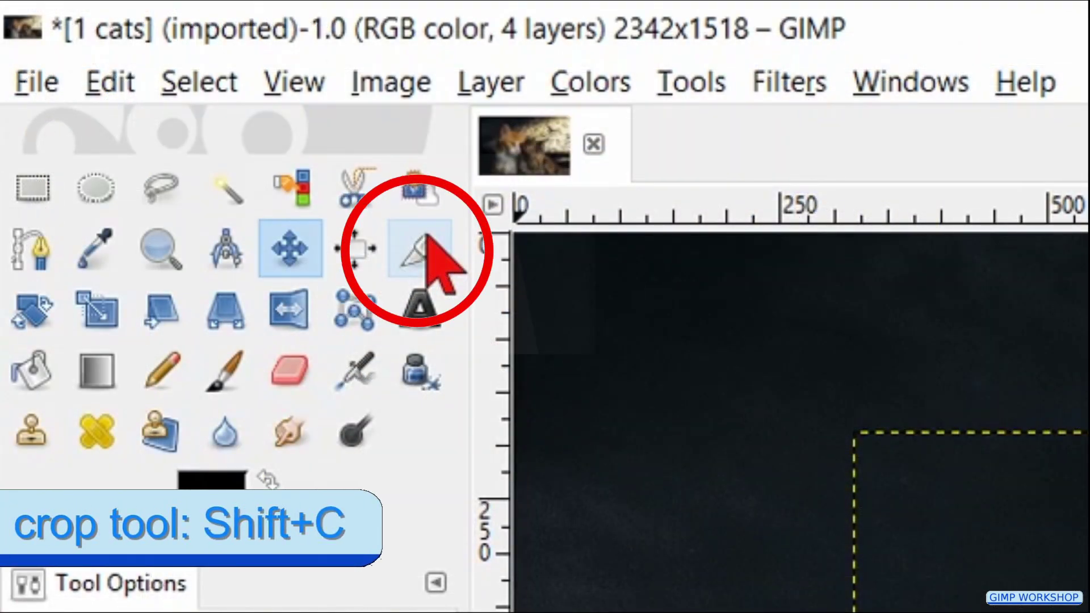
# Crop the image around the cats and seagulls to 2197 × 1404 px, starting at position 124, 60
pyautogui.click(427, 239)
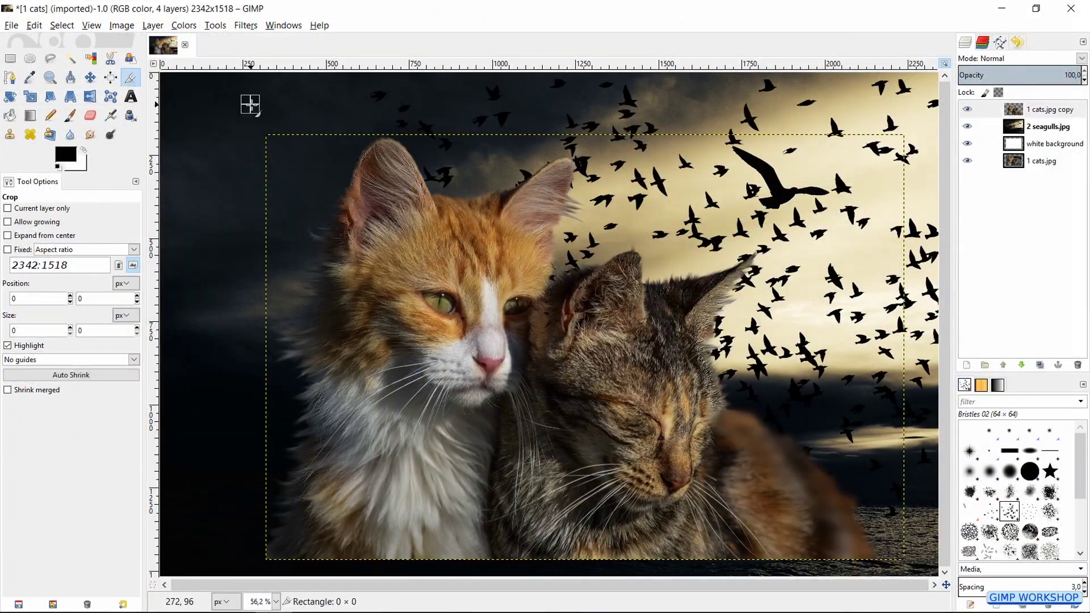
pyautogui.moveTo(250, 104); pyautogui.dragTo(912, 545)
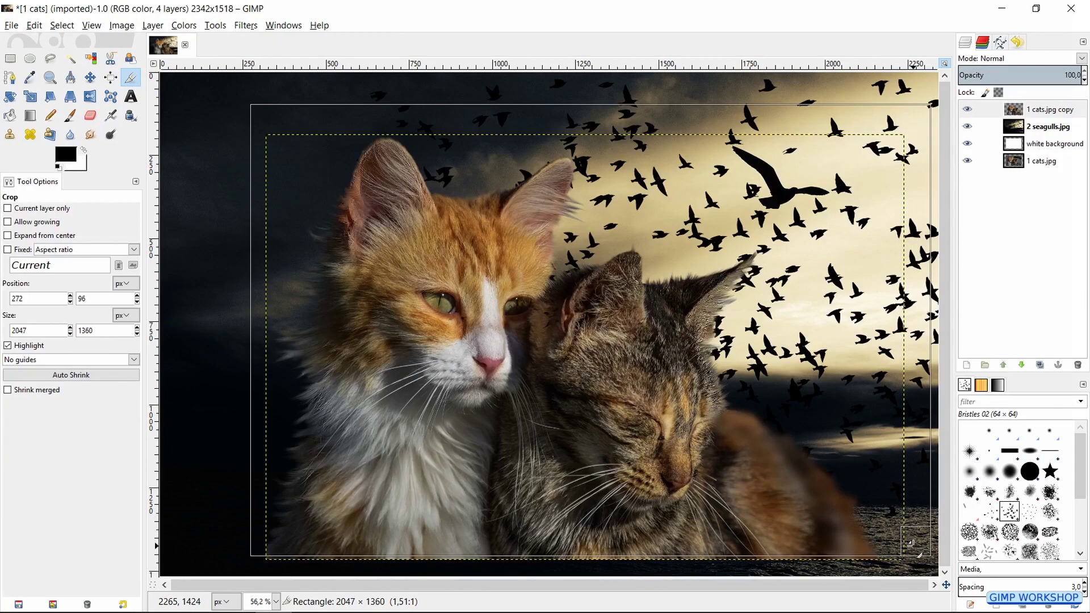
pyautogui.moveTo(547, 123); pyautogui.dragTo(547, 110)
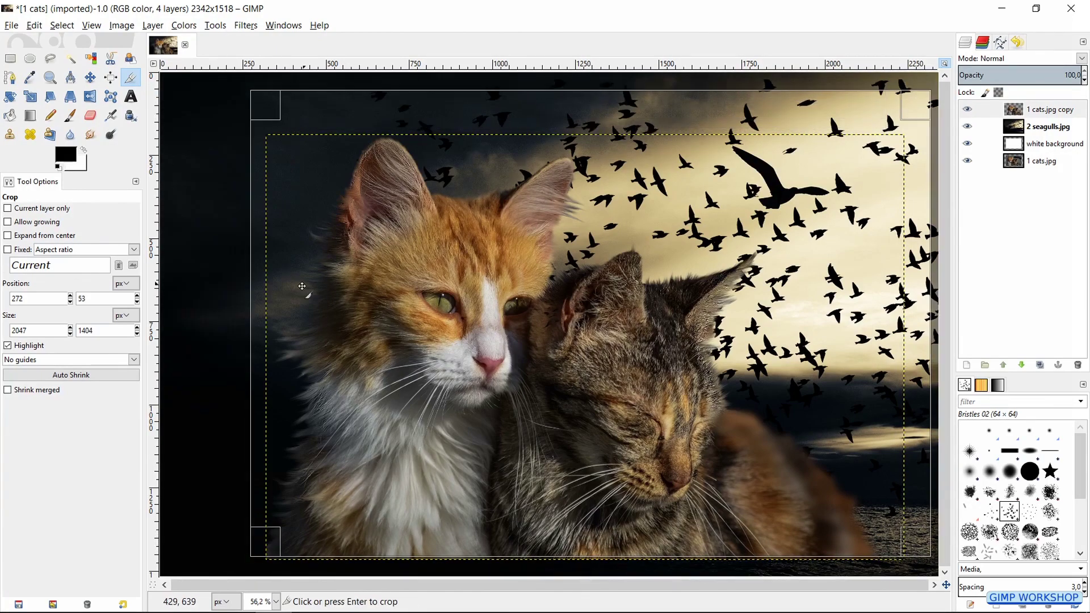
pyautogui.moveTo(269, 325); pyautogui.dragTo(218, 332)
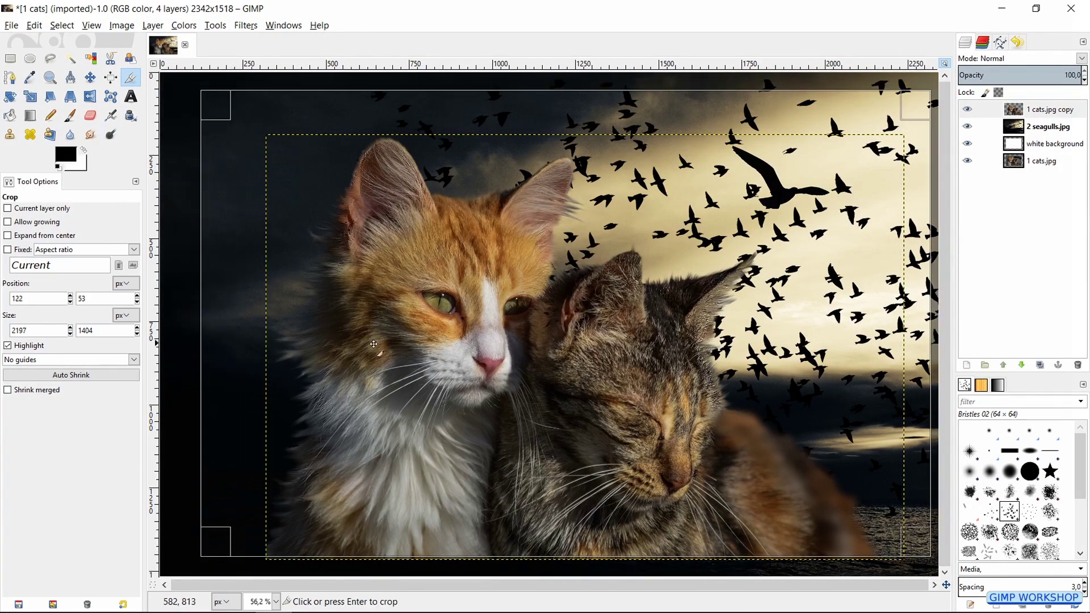
pyautogui.moveTo(592, 352)
pyautogui.mouseDown()
pyautogui.moveTo(564, 342)
pyautogui.moveTo(592, 353)
pyautogui.mouseUp()
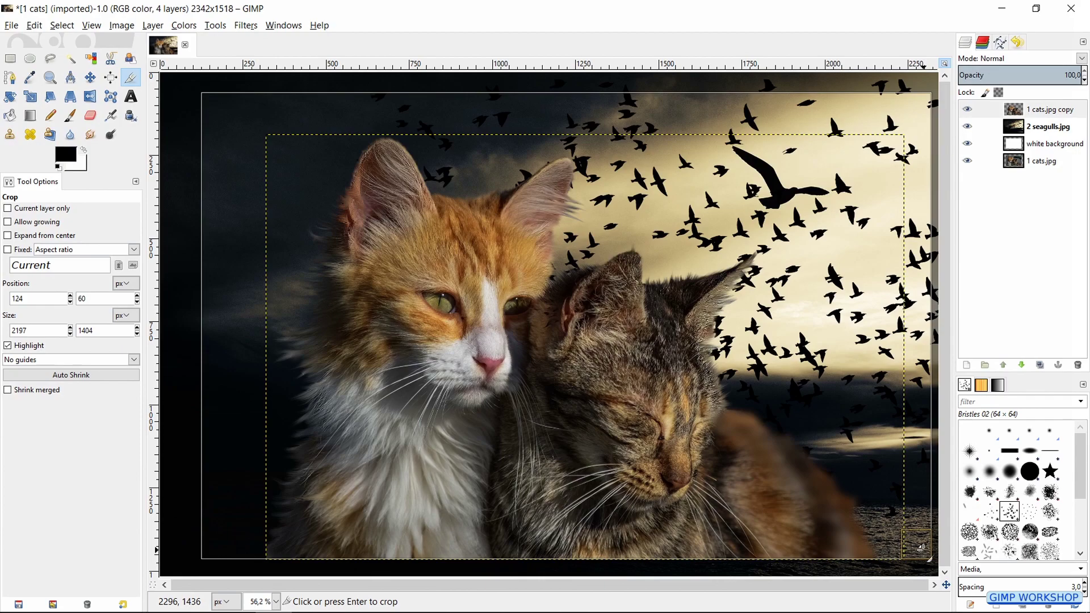
pyautogui.press('Return')
# Make the 2 seagulls.jpg layer active and bring up the file commands
pyautogui.click(1039, 140)
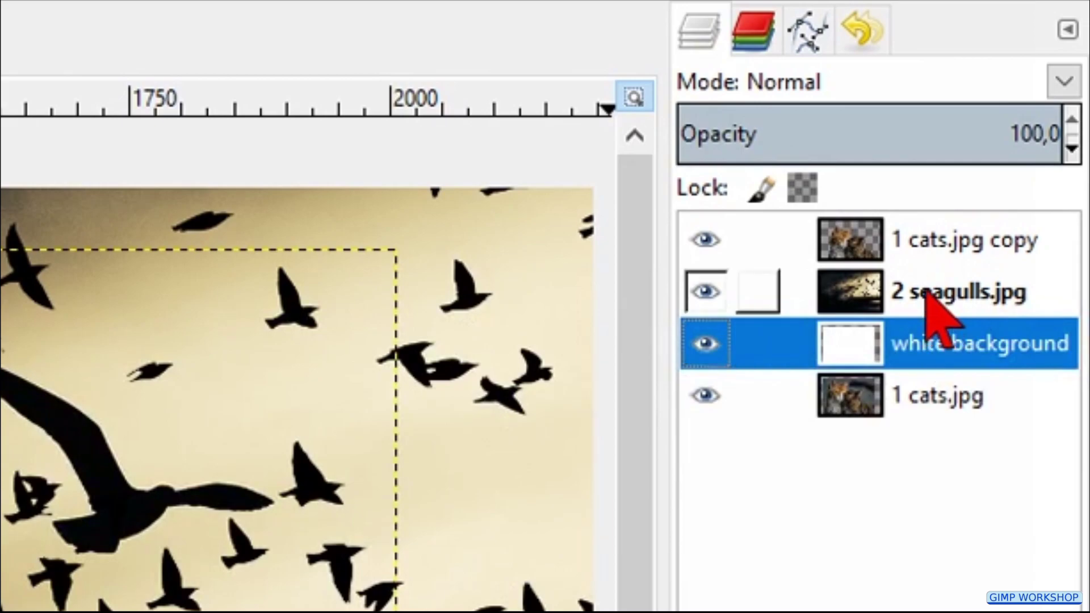
pyautogui.click(927, 295)
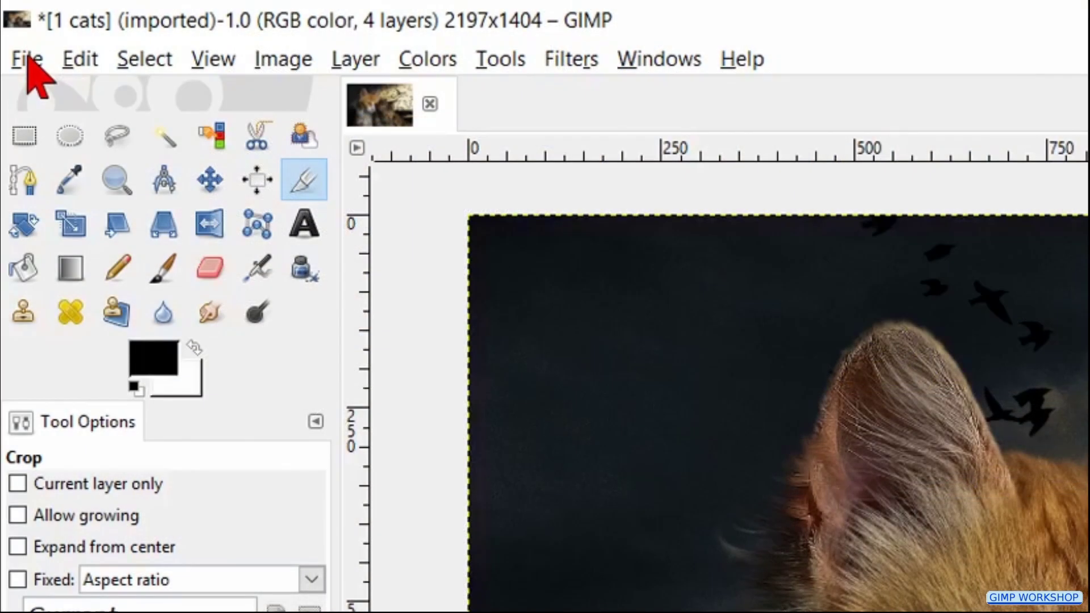
pyautogui.click(26, 59)
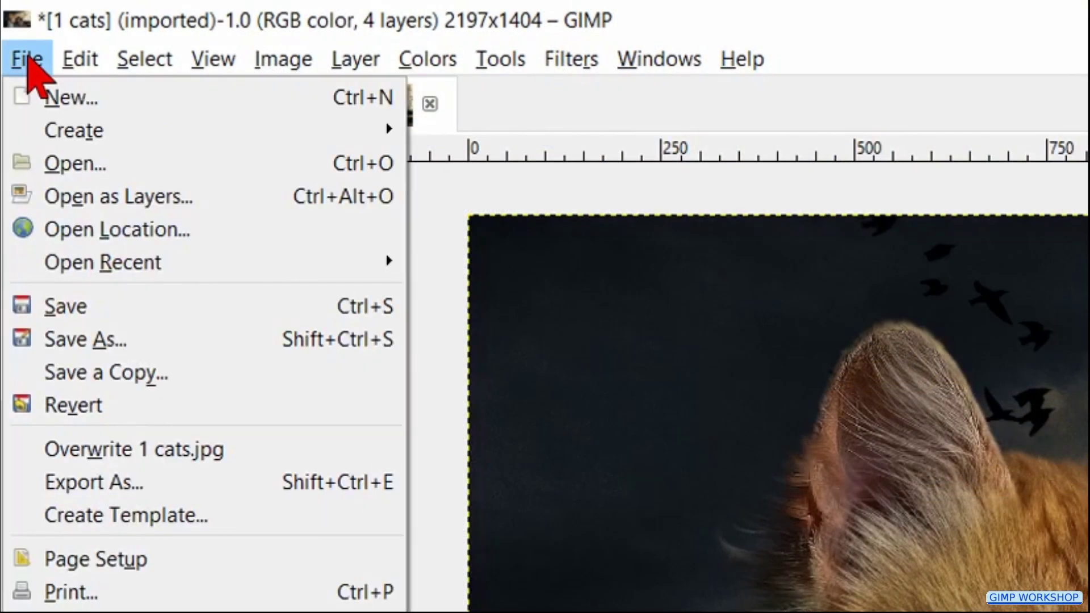